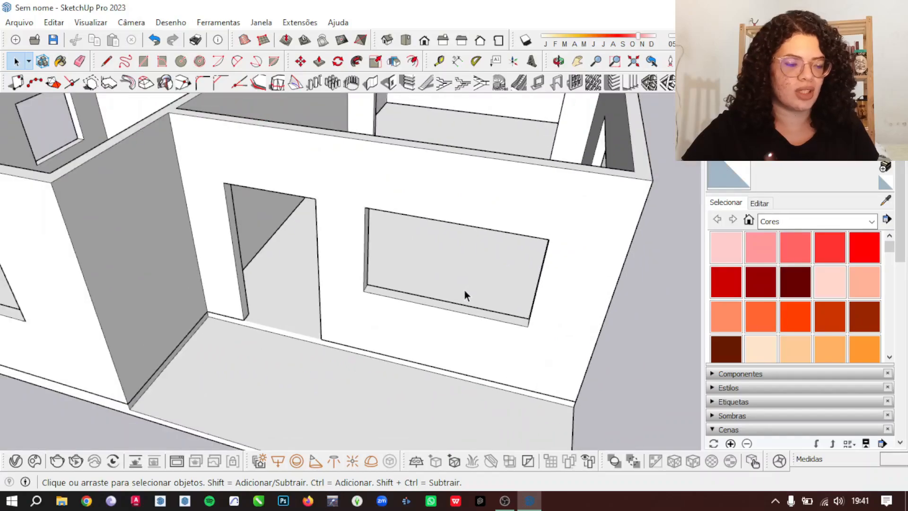
- Draw a rectangle from corner to corner over the window opening beside the door in the recessed front wall
key("r")
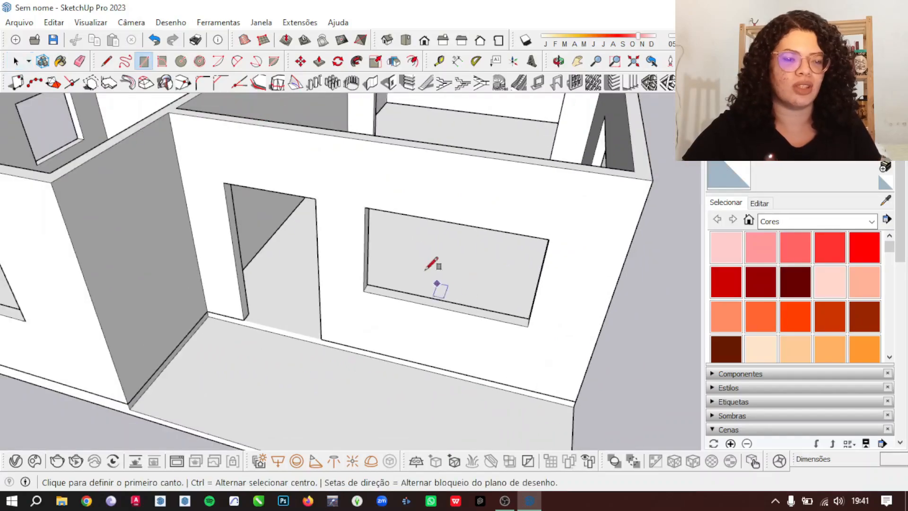
left_click(364, 207)
left_click(528, 326)
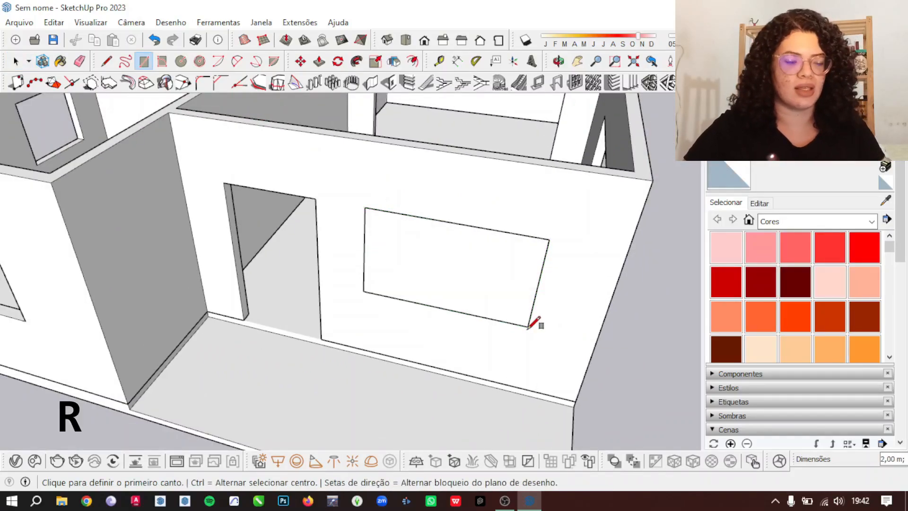
key("space")
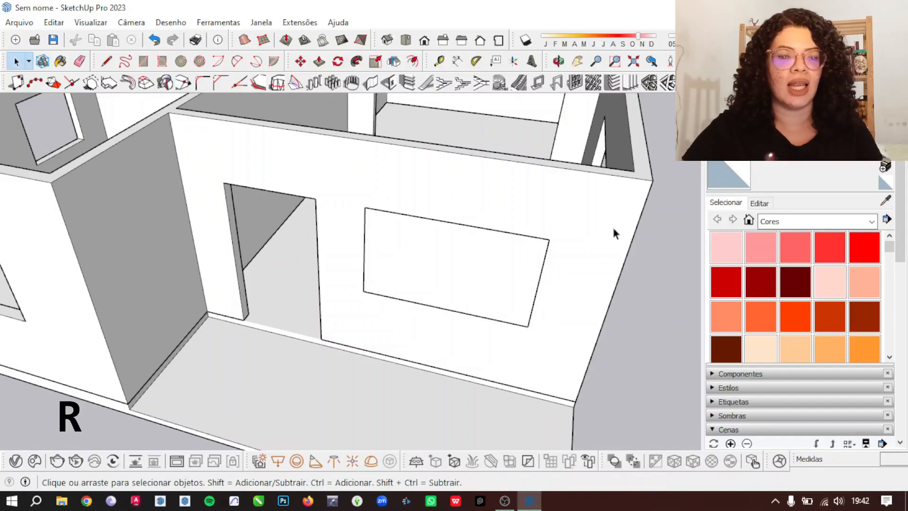
- Turn the rectangle's face and edges over the window opening into a component, keeping the default settings
left_click(592, 215)
scroll(429, 336, "down", 5)
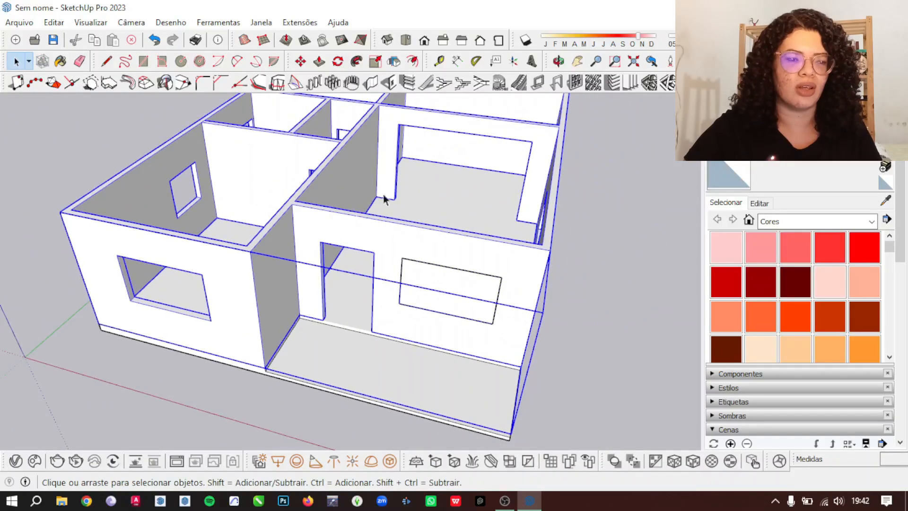
scroll(375, 206, "down", 4)
scroll(440, 360, "up", 2)
scroll(490, 283, "up", 3)
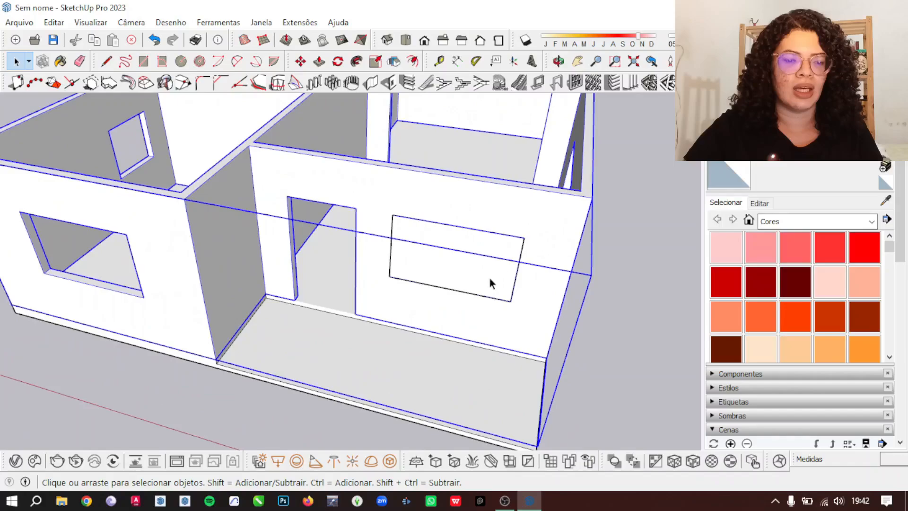
double_click(478, 276)
scroll(499, 288, "up", 4)
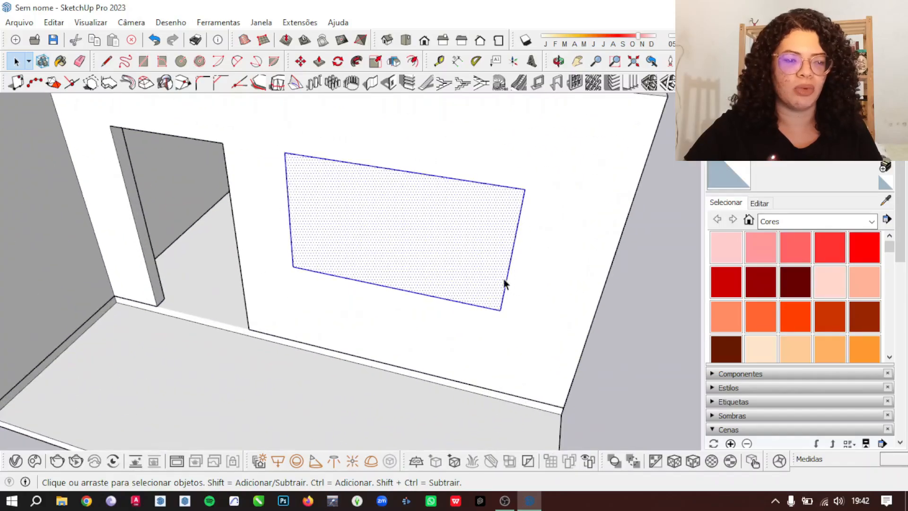
right_click(424, 227)
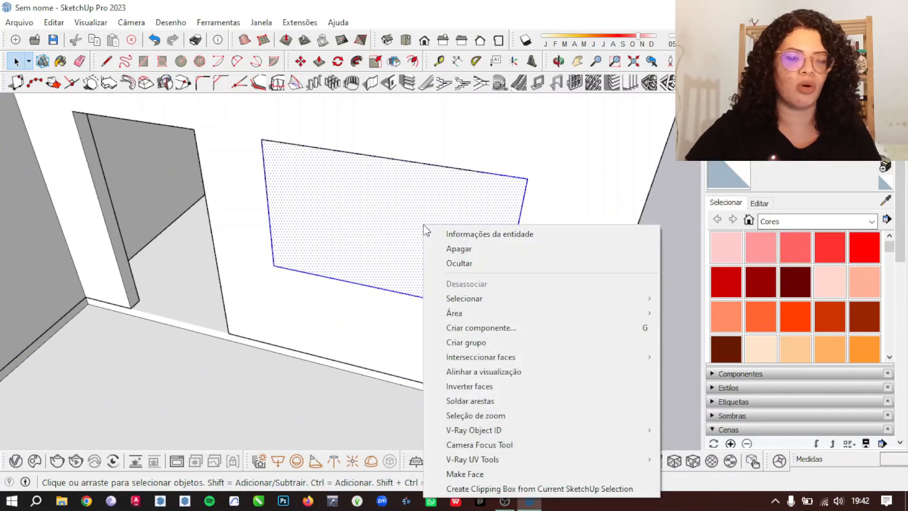
left_click(492, 327)
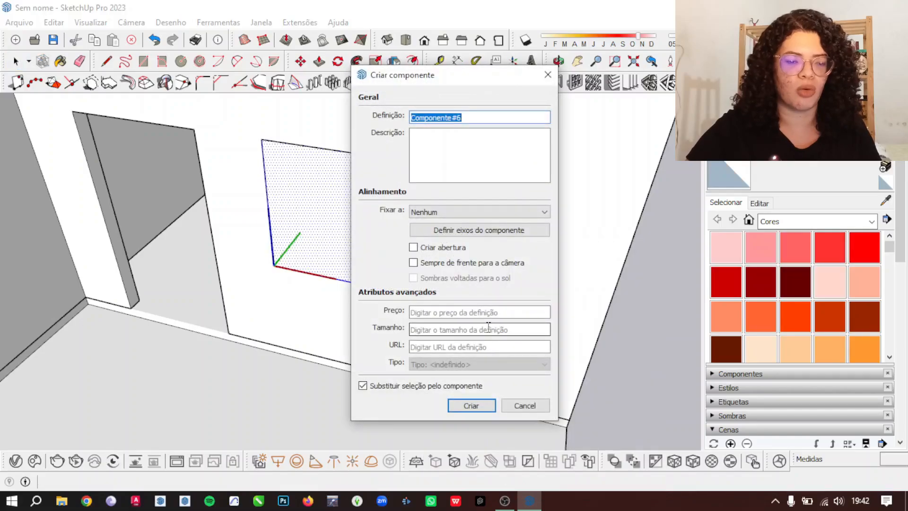
left_click(468, 462)
- Move the rectangle component out of the window opening to the free space beside the house
key("m")
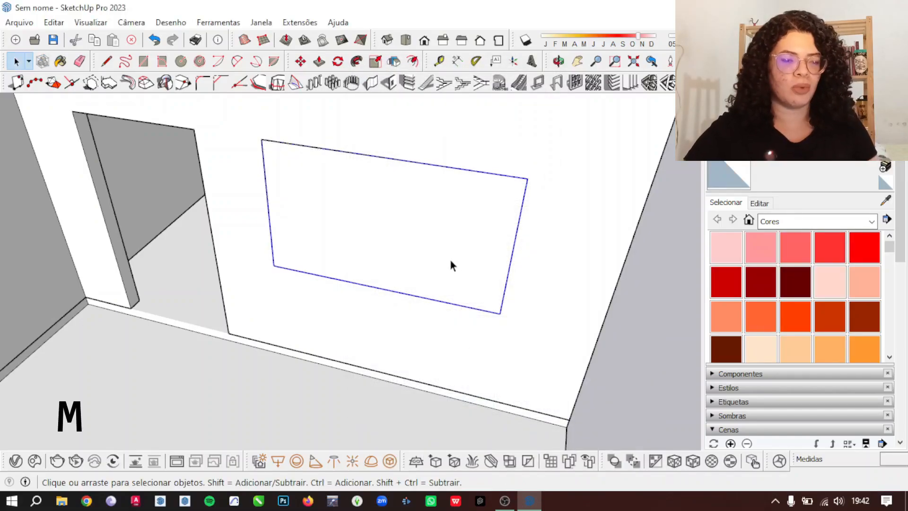
left_click(442, 241)
scroll(325, 306, "down", 5)
scroll(316, 283, "down", 3)
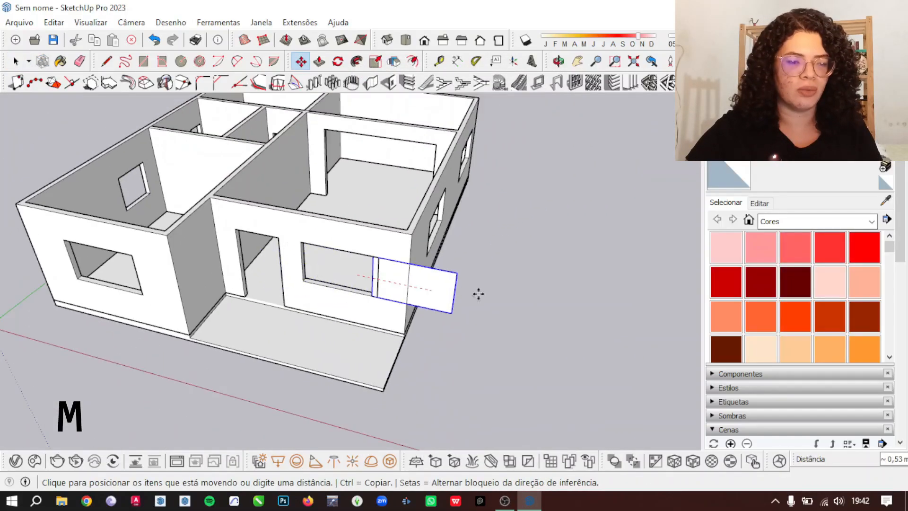
left_click(543, 308)
key("space")
- Inside the component, offset the rectangle's outline 0.03 m inward and delete the inner face
scroll(612, 348, "up", 5)
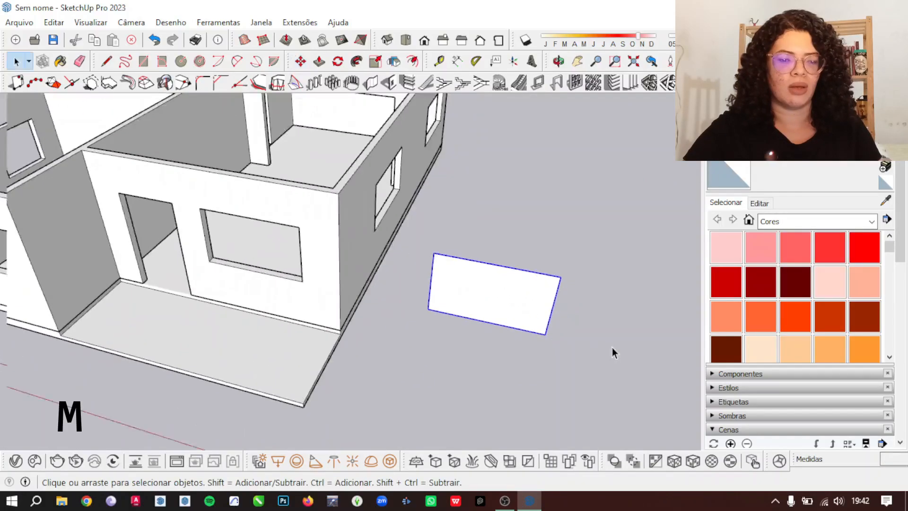
scroll(612, 349, "up", 2)
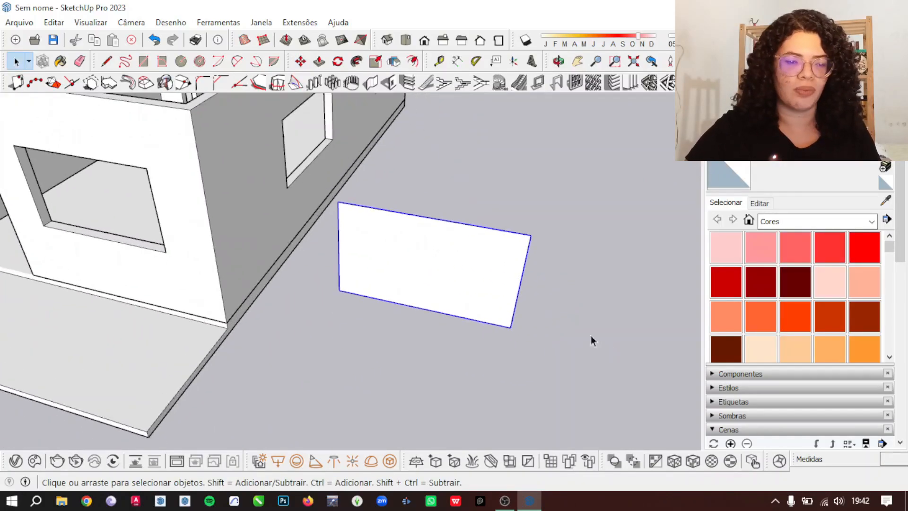
double_click(460, 266)
scroll(469, 294, "up", 2)
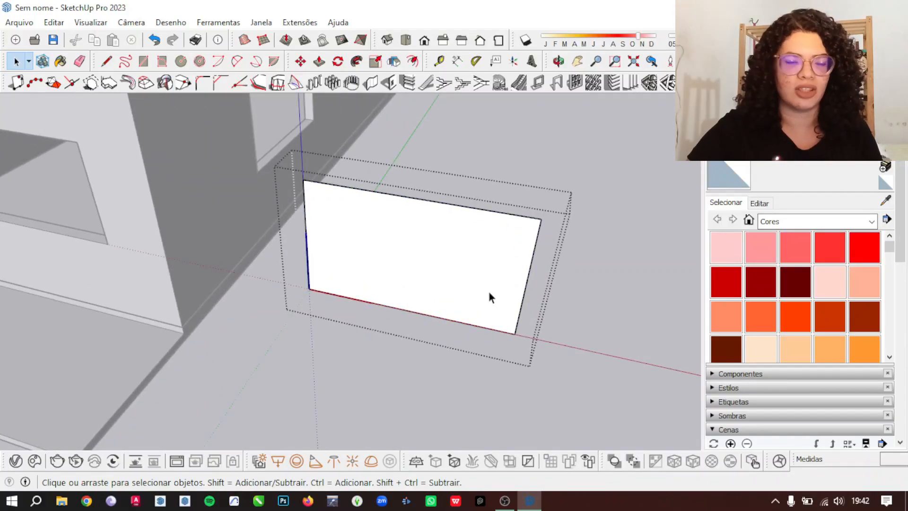
scroll(489, 294, "up", 2)
key("f")
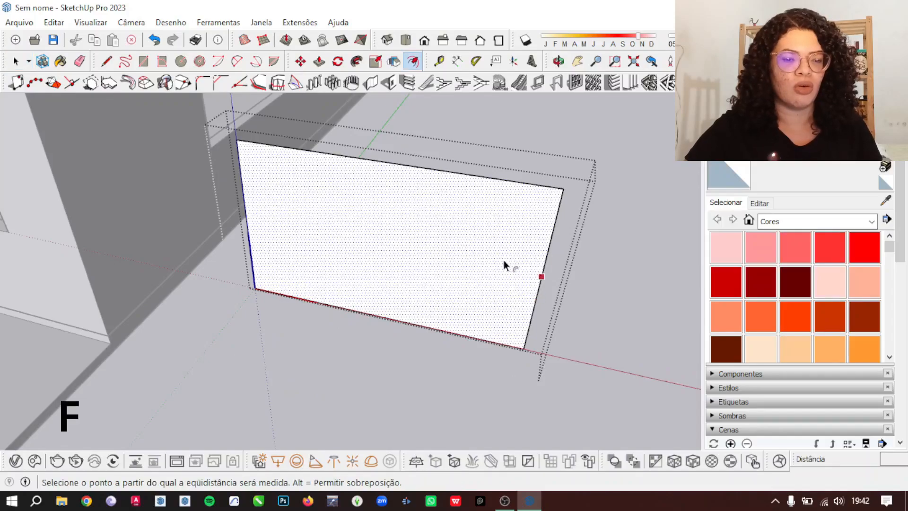
left_click(503, 207)
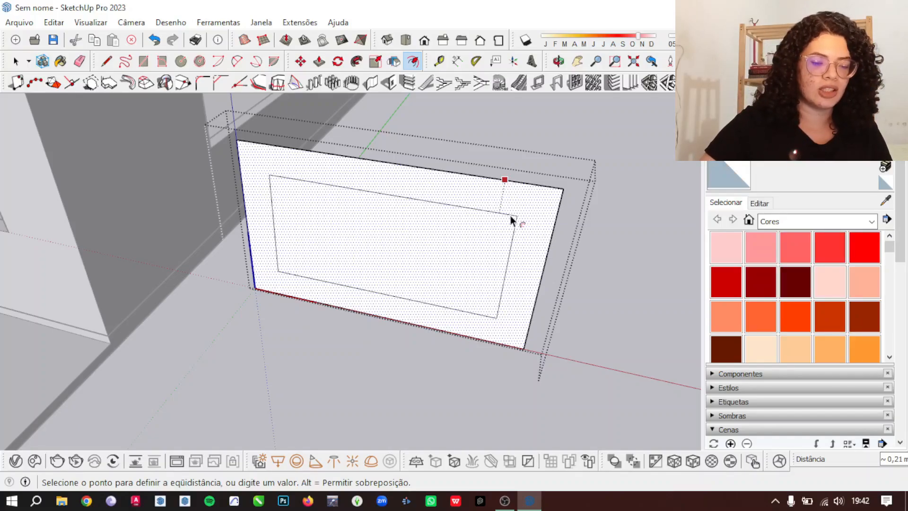
type(",0")
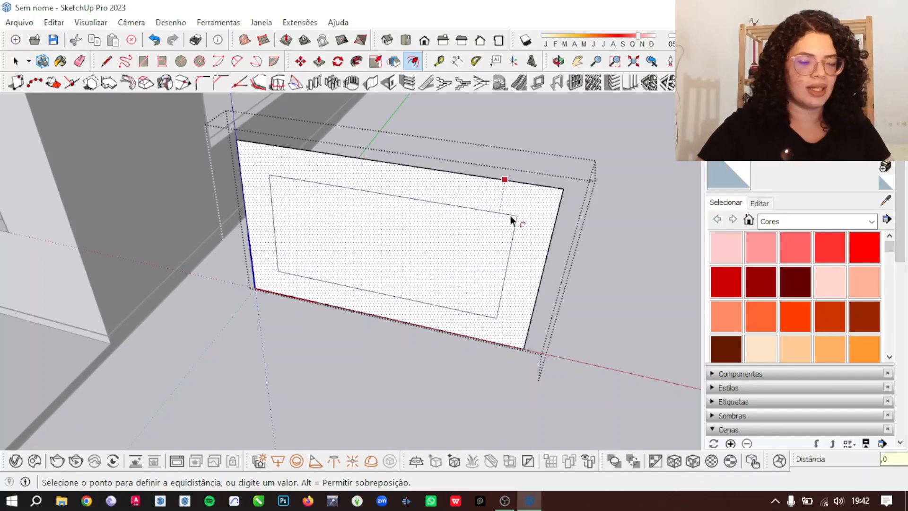
type("3")
key("Return")
key("space")
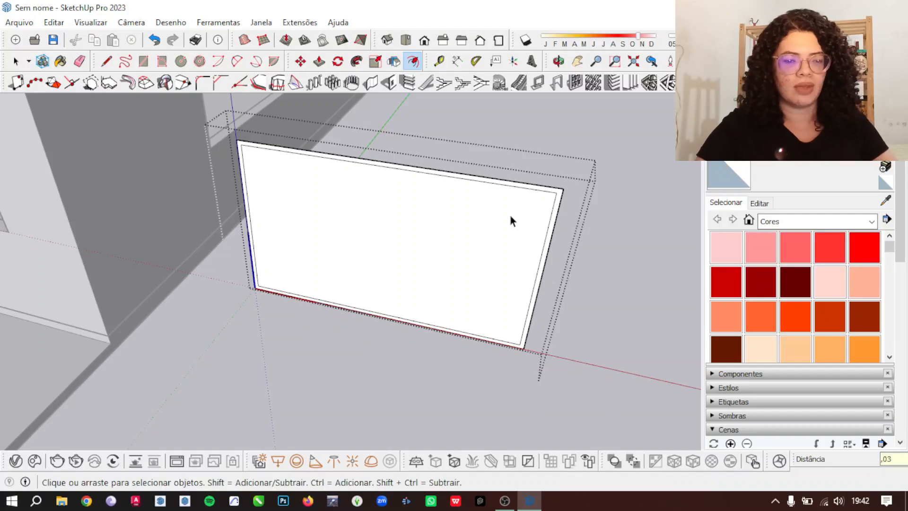
left_click(495, 233)
key("Delete")
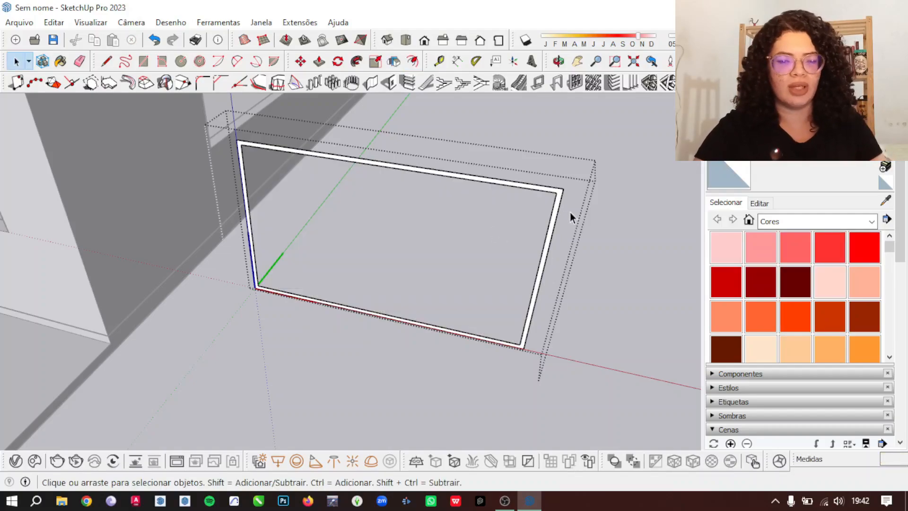
- Extrude the window frame face 0.15 m with Push/Pull and leave the component
scroll(570, 211, "up", 1)
scroll(543, 229, "up", 1)
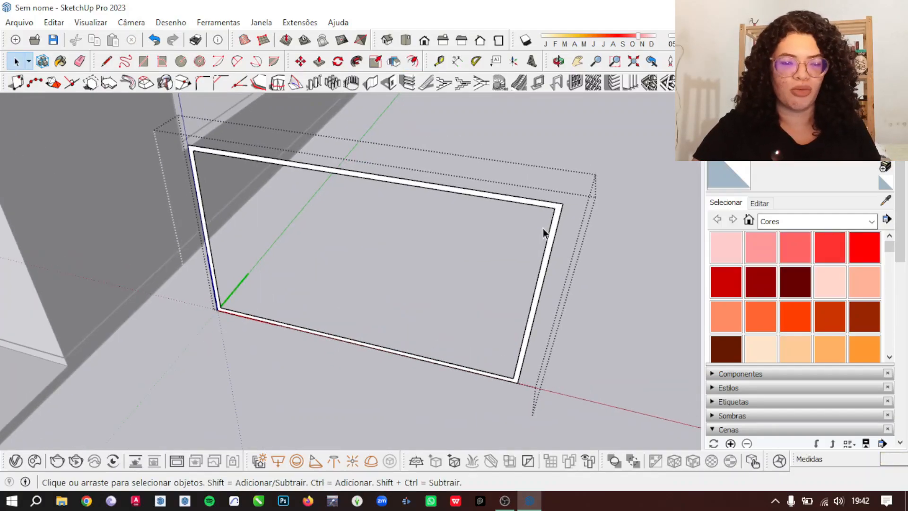
key("p")
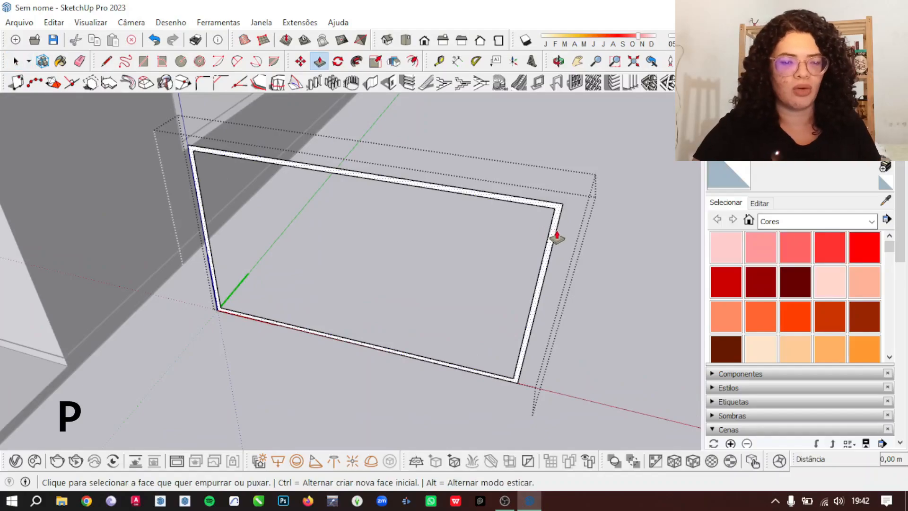
left_click(553, 238)
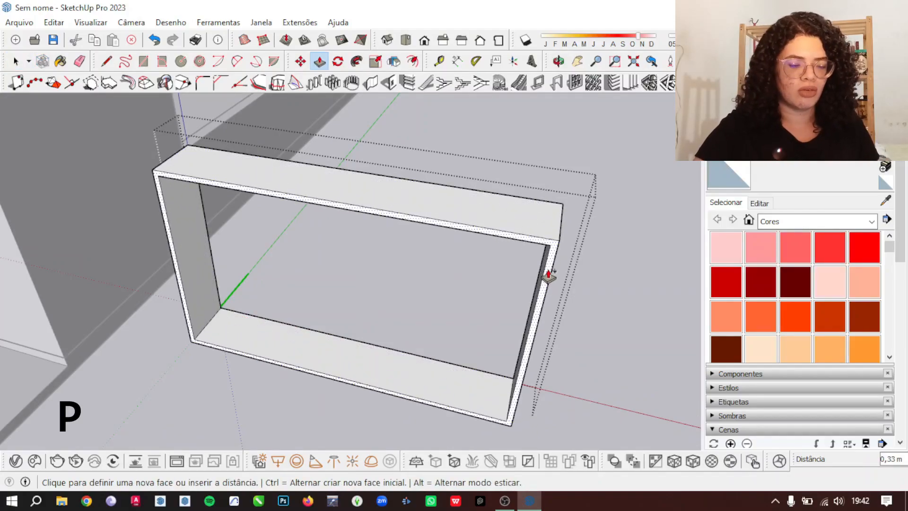
type(",1")
key("Return")
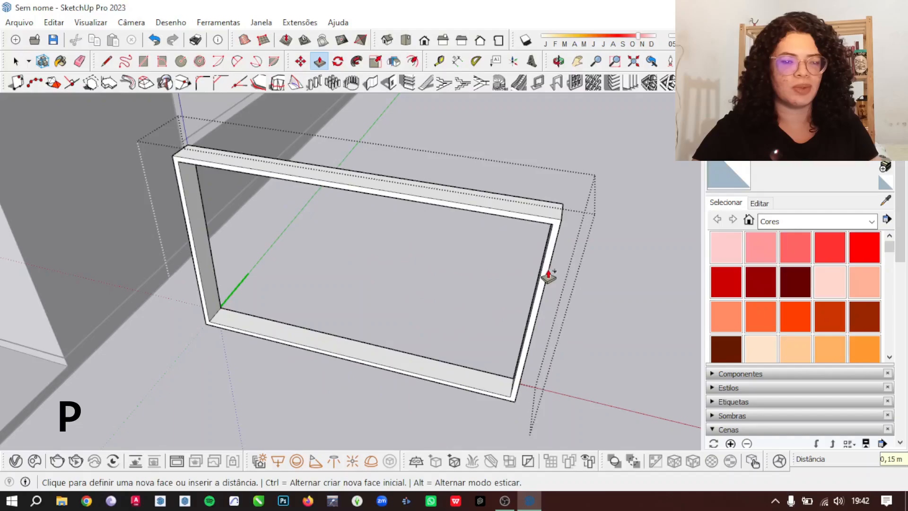
key("space")
- Place a vertical guide through the middle of the window frame, measured from its left edge
scroll(549, 270, "down", 5)
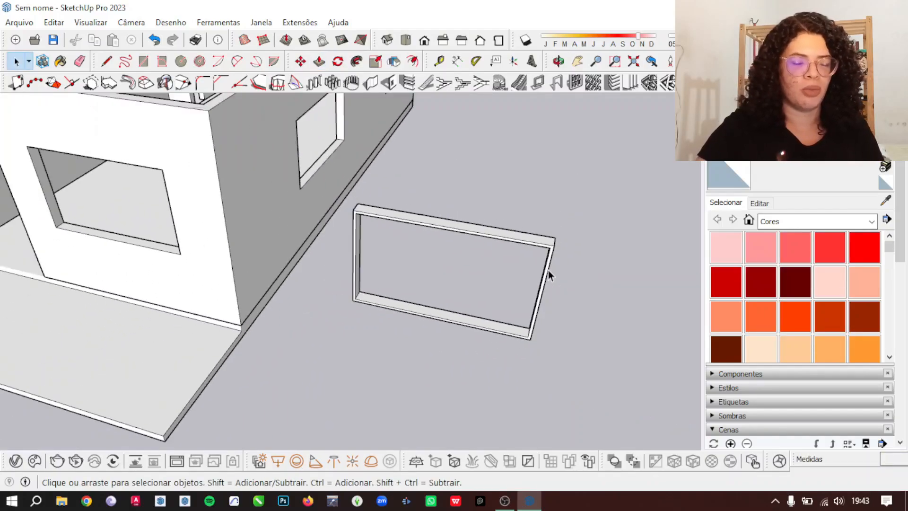
scroll(481, 334, "up", 1)
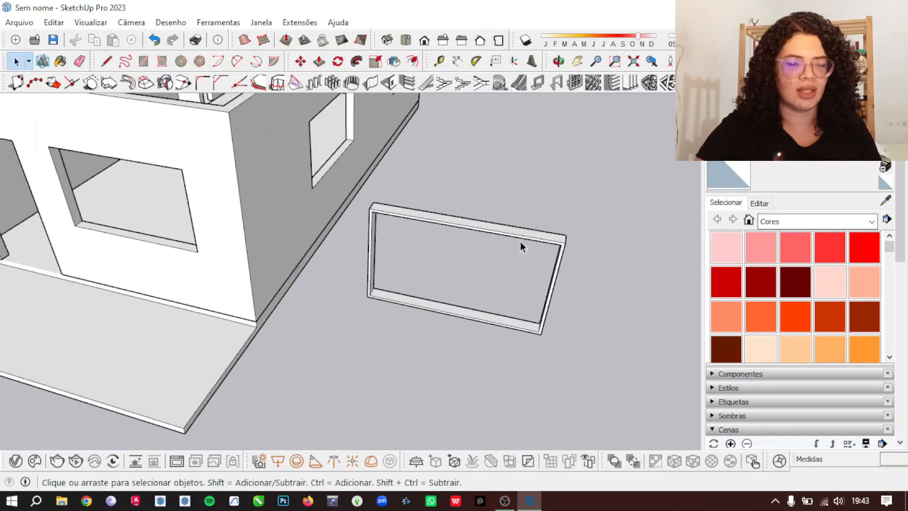
scroll(520, 243, "up", 3)
scroll(525, 310, "up", 2)
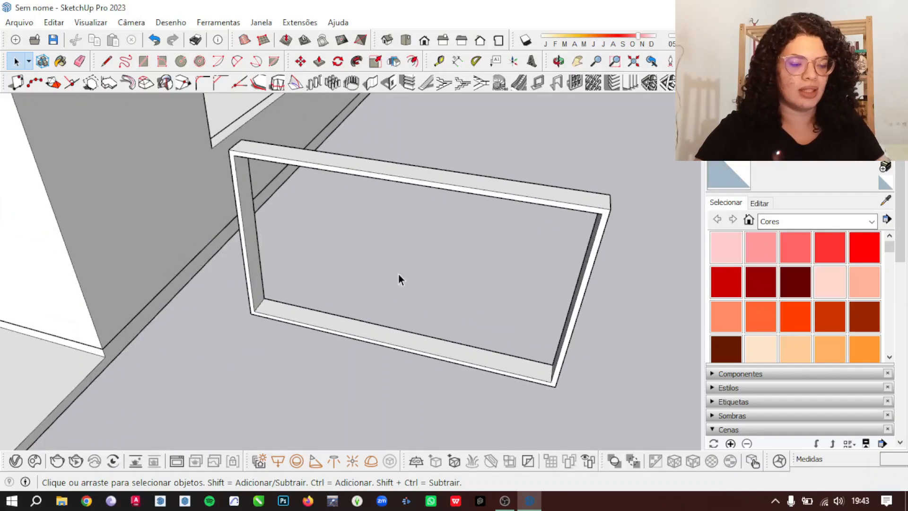
key("t")
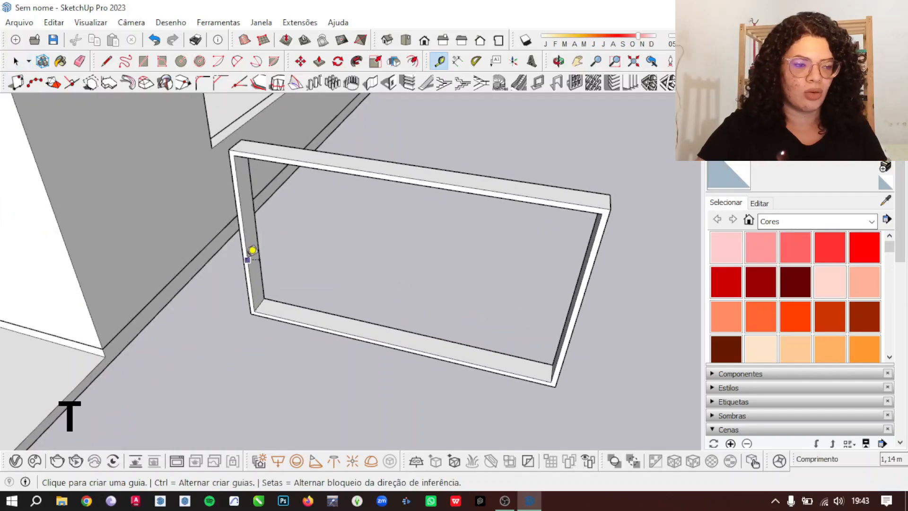
left_click(252, 250)
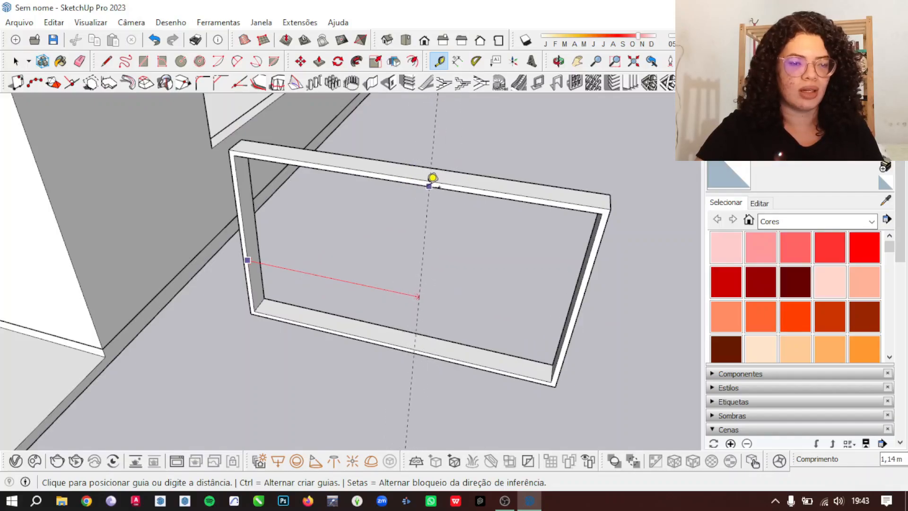
left_click(403, 179)
scroll(458, 249, "down", 3)
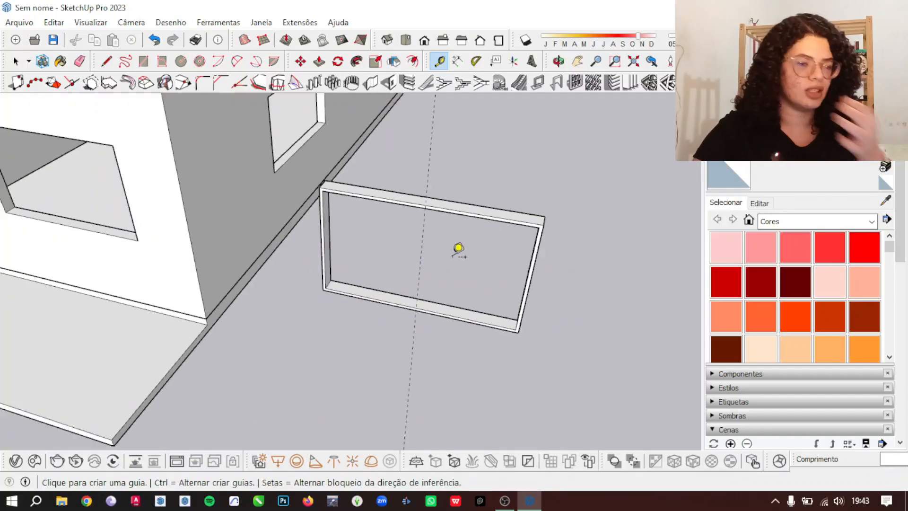
- Draw a horizontal helper line from the centre guide to the left side of the window frame
scroll(434, 244, "up", 4)
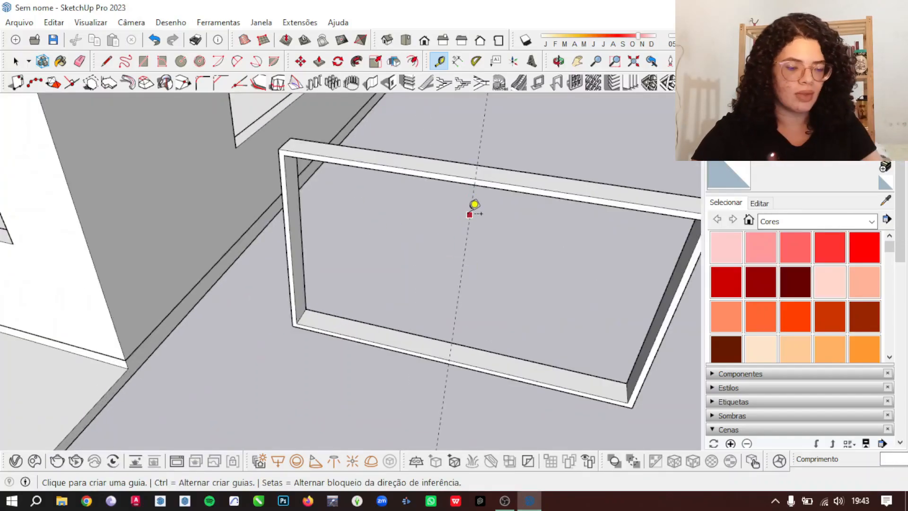
key("l")
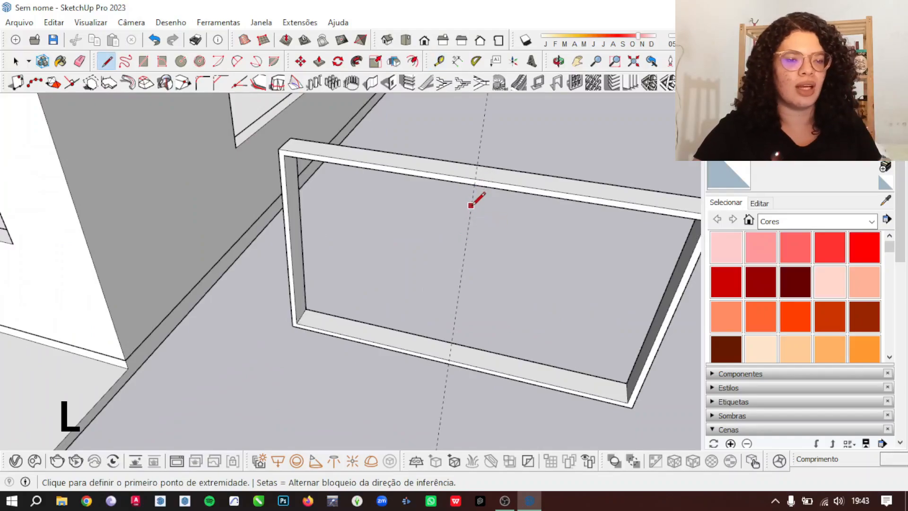
left_click(471, 207)
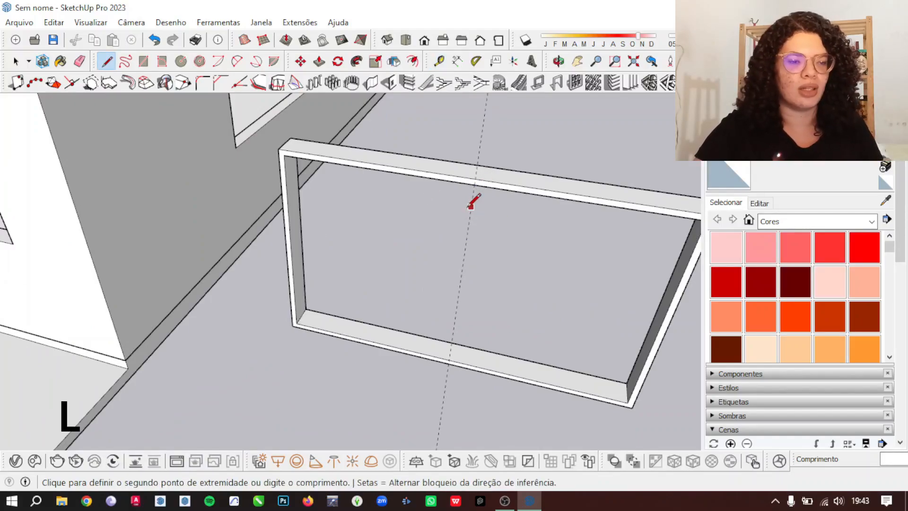
left_click(286, 176)
- Place a second vertical guide through the helper line's midpoint, about 0.48 m from the frame's left edge
key("t")
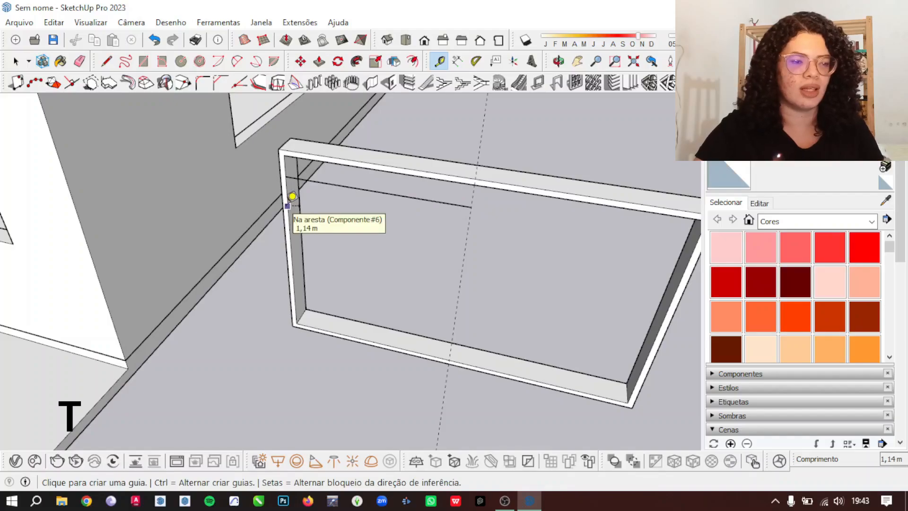
left_click(288, 206)
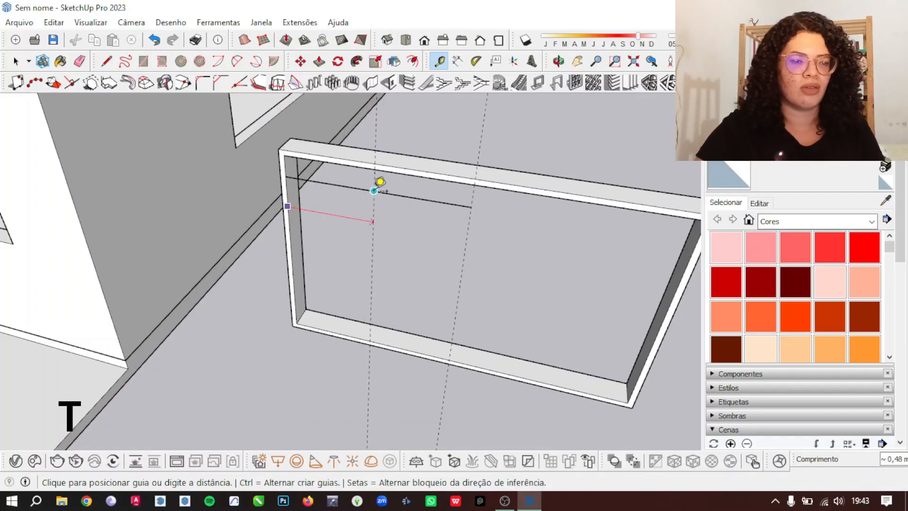
key("Escape")
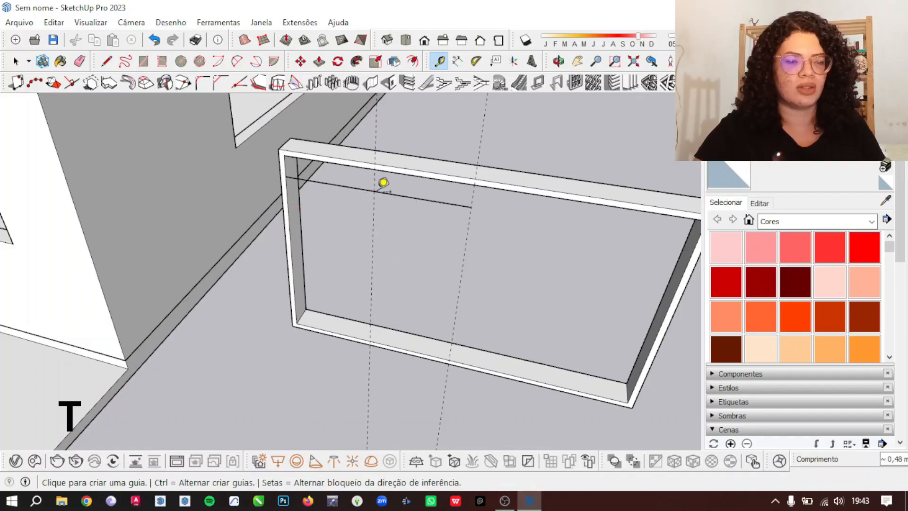
- Erase the horizontal helper line between the window frame's left side and the centre guide
key("space")
key("e")
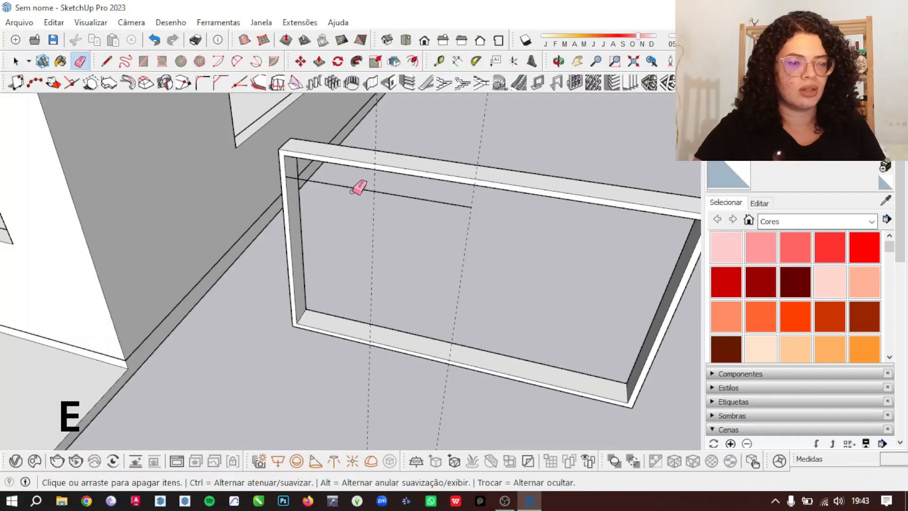
left_click(350, 187)
scroll(404, 209, "down", 2)
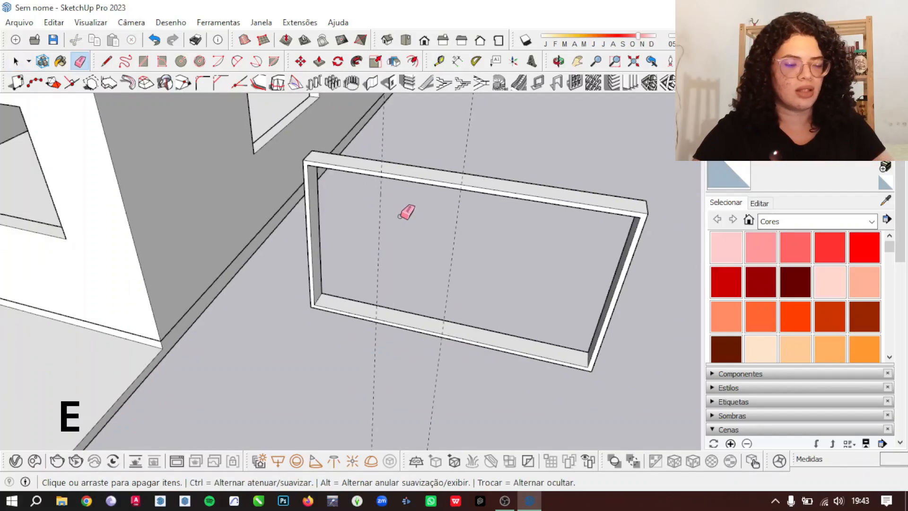
- Draw a rectangle from the frame's inner upper-left corner down to where the second guide meets the lower inner edge
key("r")
scroll(315, 164, "up", 2)
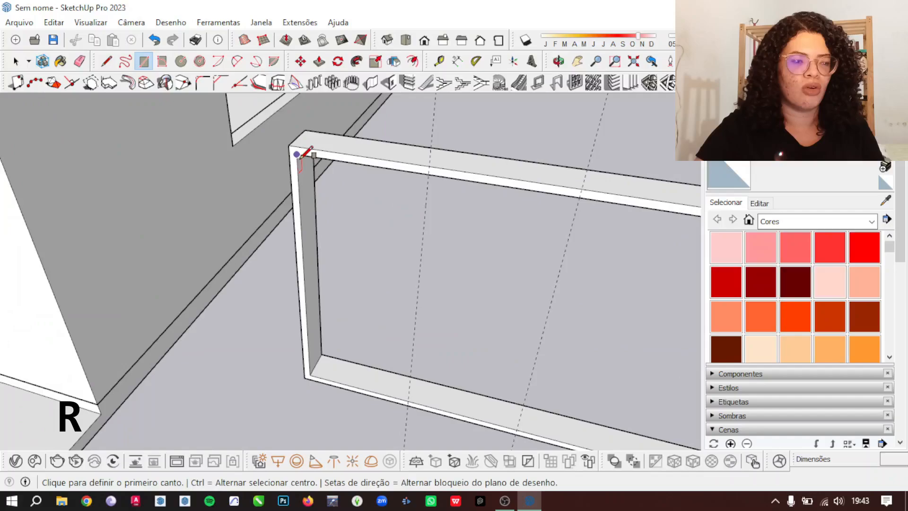
left_click(298, 155)
scroll(298, 156, "down", 3)
scroll(381, 260, "up", 3)
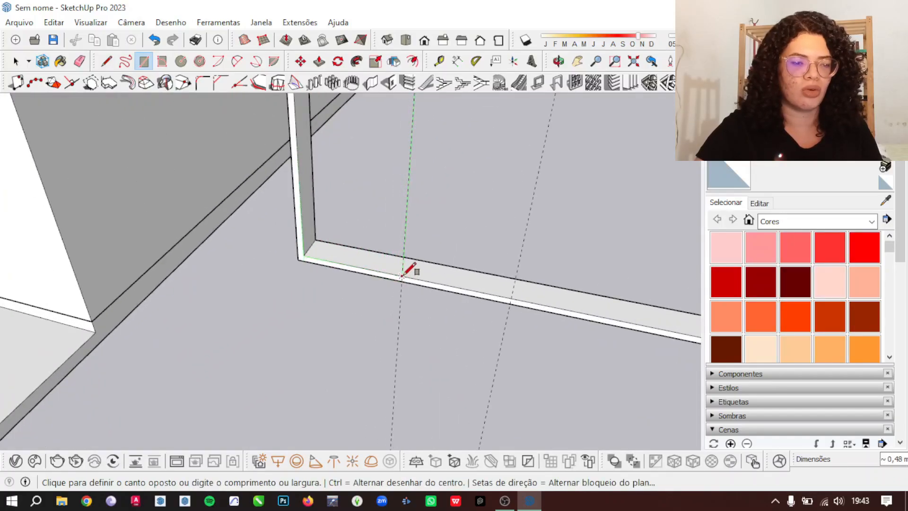
left_click(402, 276)
scroll(379, 315, "down", 3)
scroll(372, 332, "down", 1)
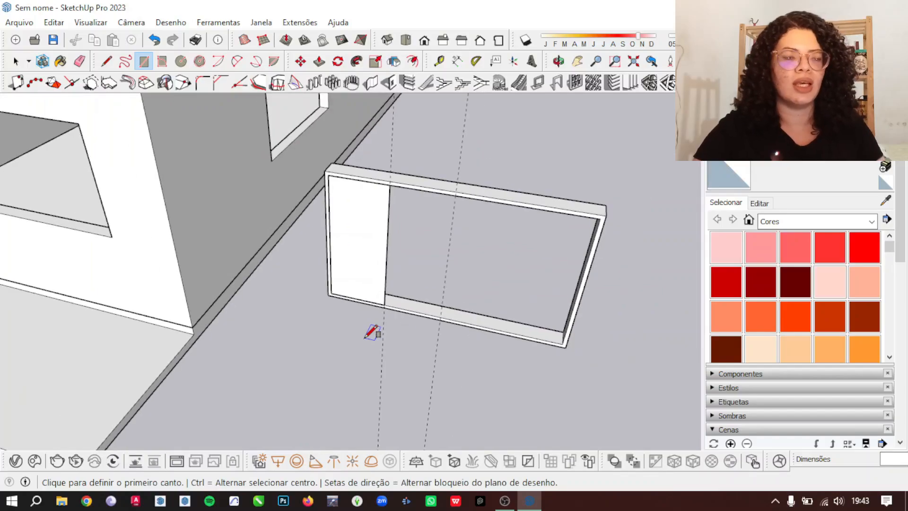
key("space")
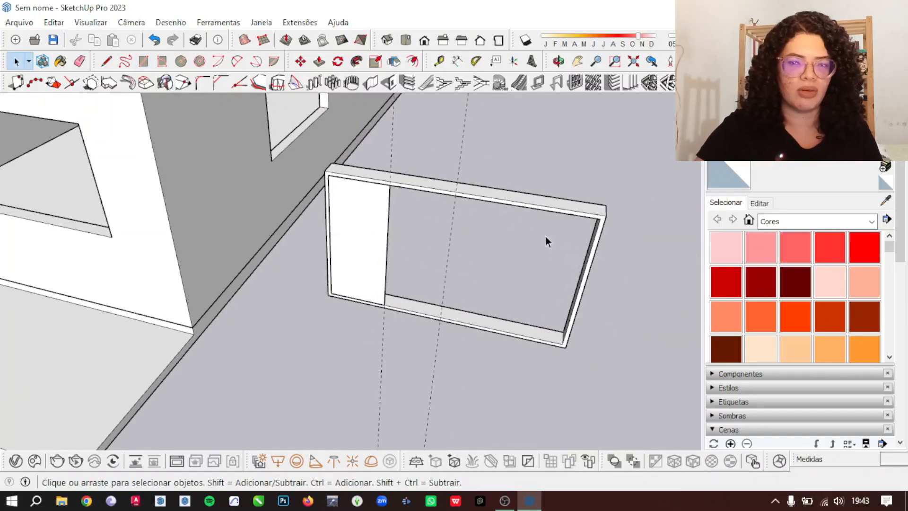
- Turn the new rectangular face and its edges into a component with the default settings
scroll(395, 243, "up", 2)
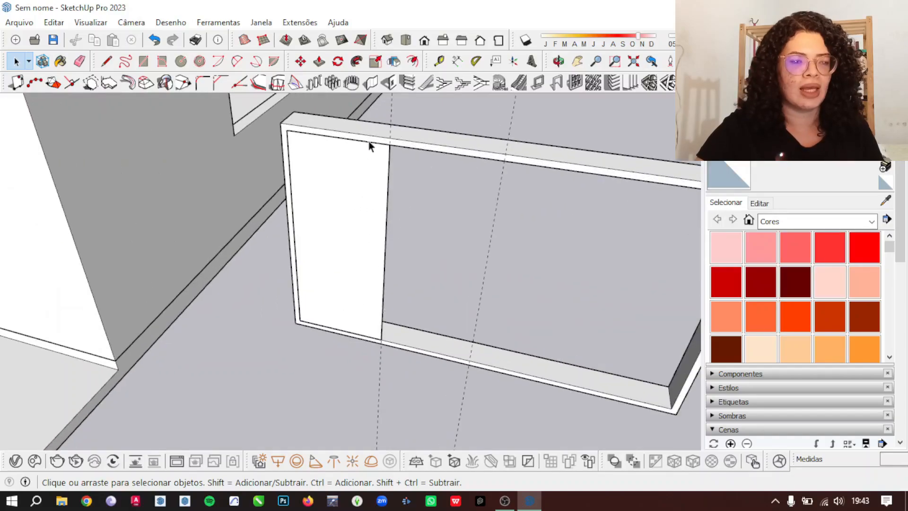
left_click(428, 149)
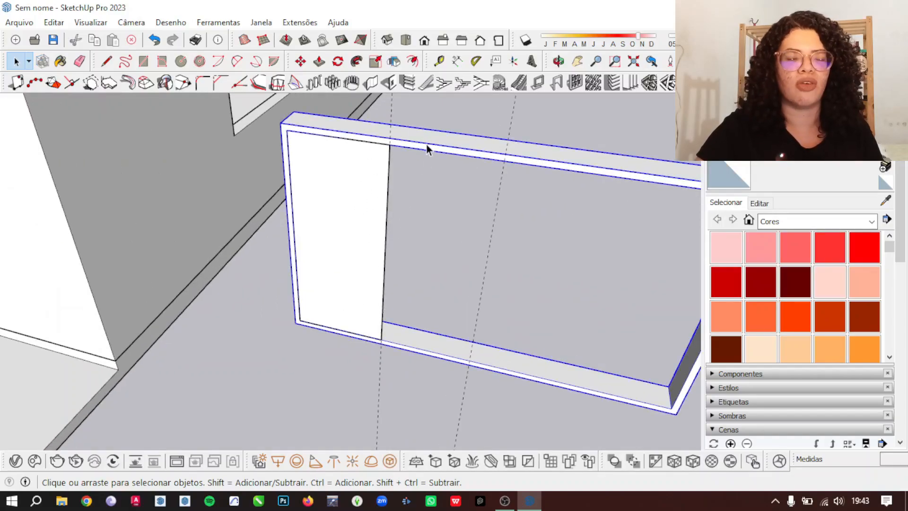
double_click(362, 194)
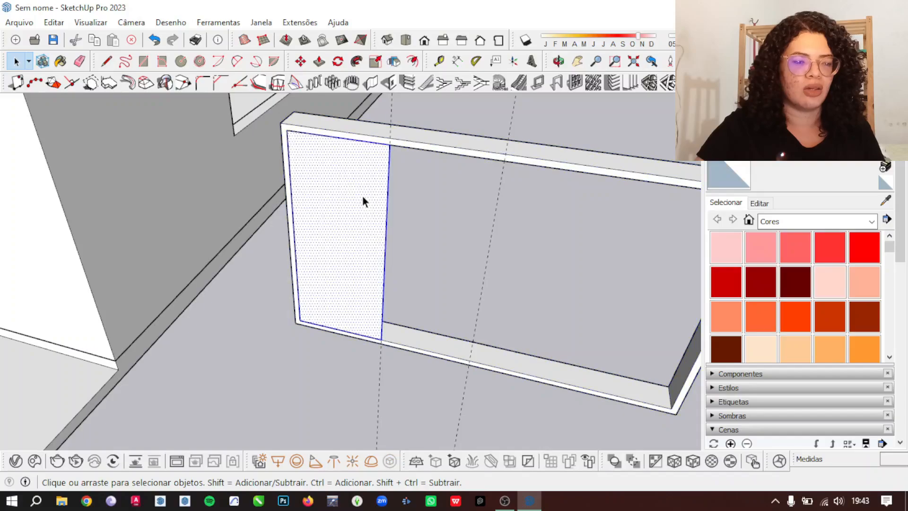
right_click(359, 188)
left_click(419, 290)
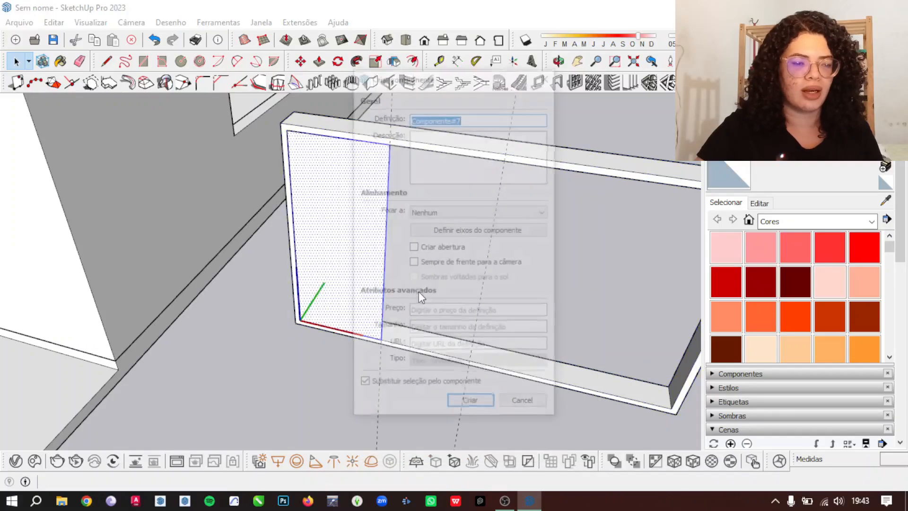
left_click(484, 410)
- Erase the two vertical guides crossing the window frame
middle_click_drag(404, 237, 399, 300)
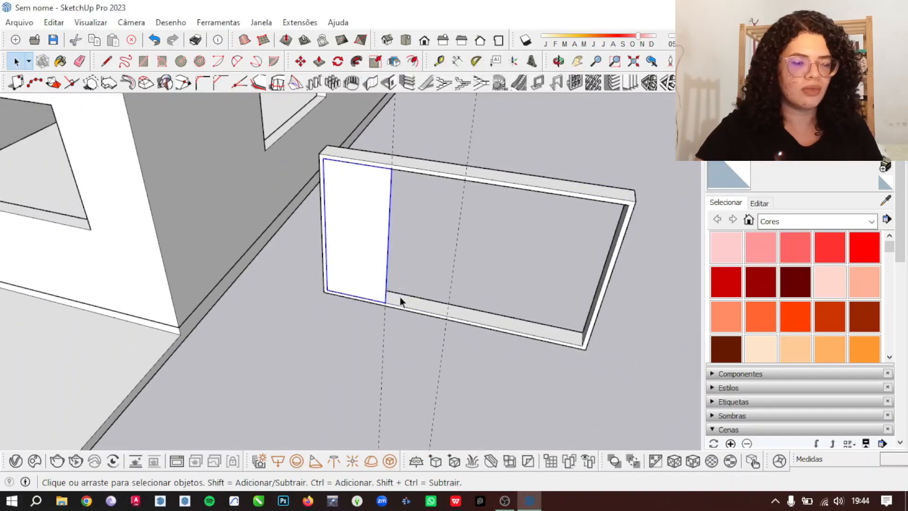
scroll(393, 345, "up", 2)
key("e")
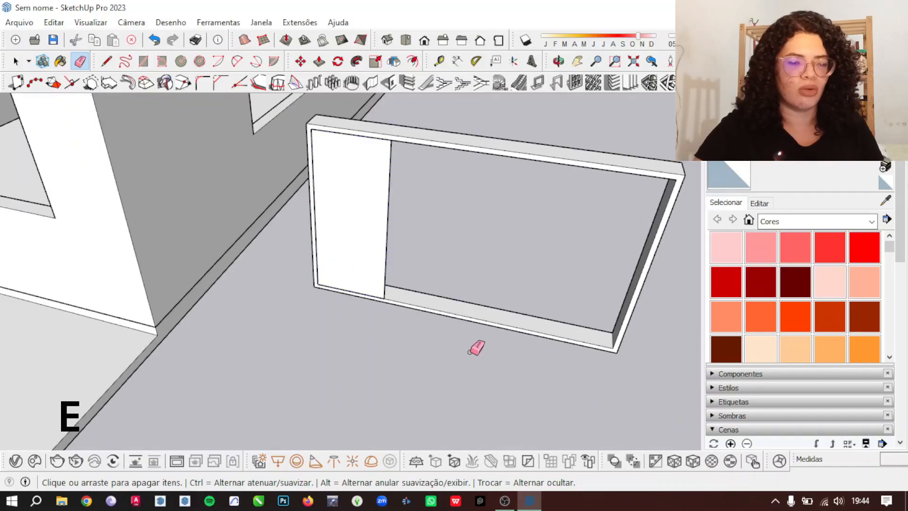
key("space")
- Open the rectangular panel component inside the window frame for editing
scroll(373, 199, "up", 3)
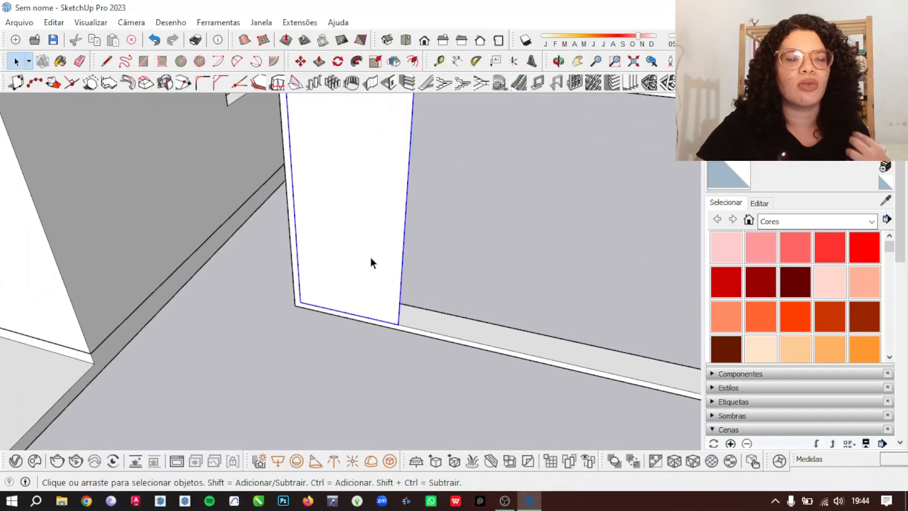
scroll(365, 303, "down", 3)
scroll(379, 280, "up", 3)
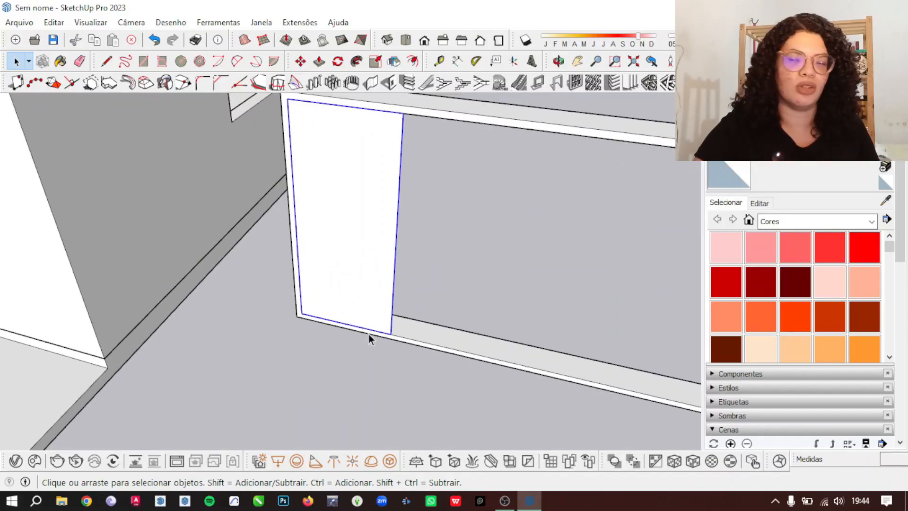
double_click(368, 267)
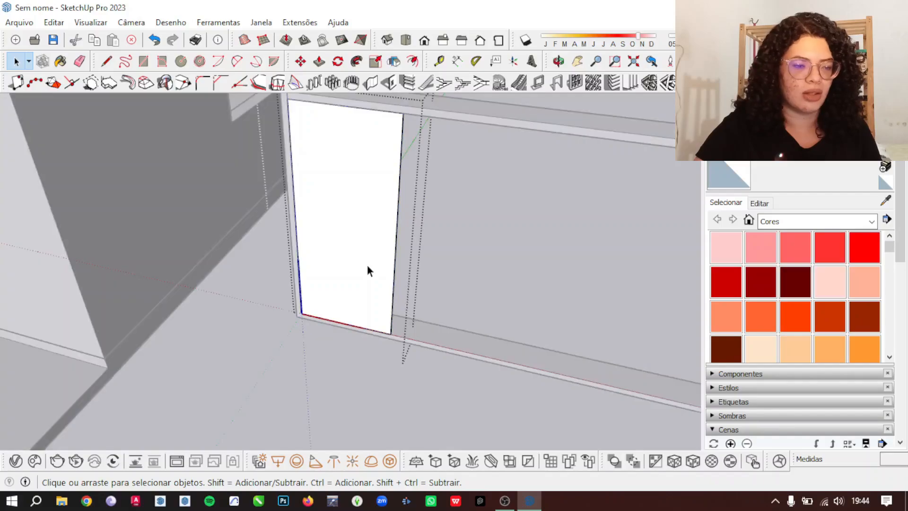
scroll(379, 275, "down", 1)
scroll(337, 204, "up", 1)
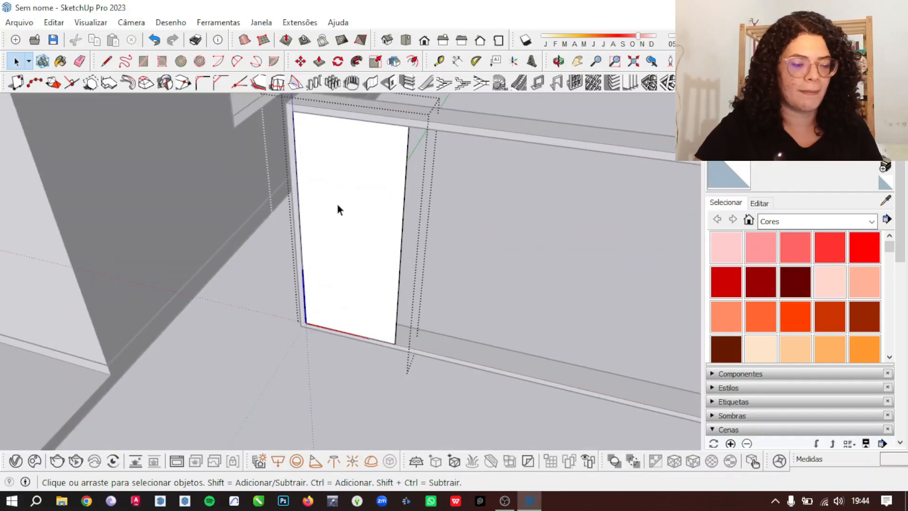
scroll(361, 248, "up", 1)
- Offset the panel face's outline 0.03 m inward
key("l")
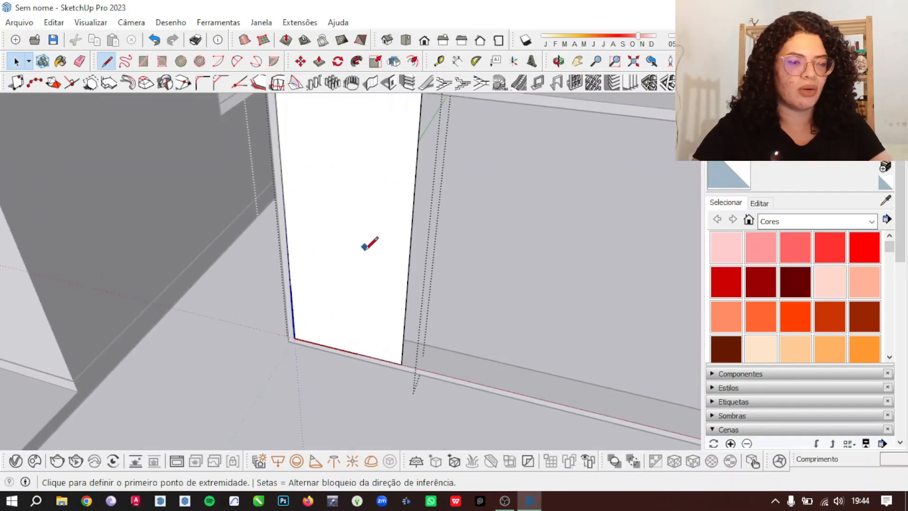
scroll(371, 332, "down", 2)
scroll(349, 243, "up", 1)
key("f")
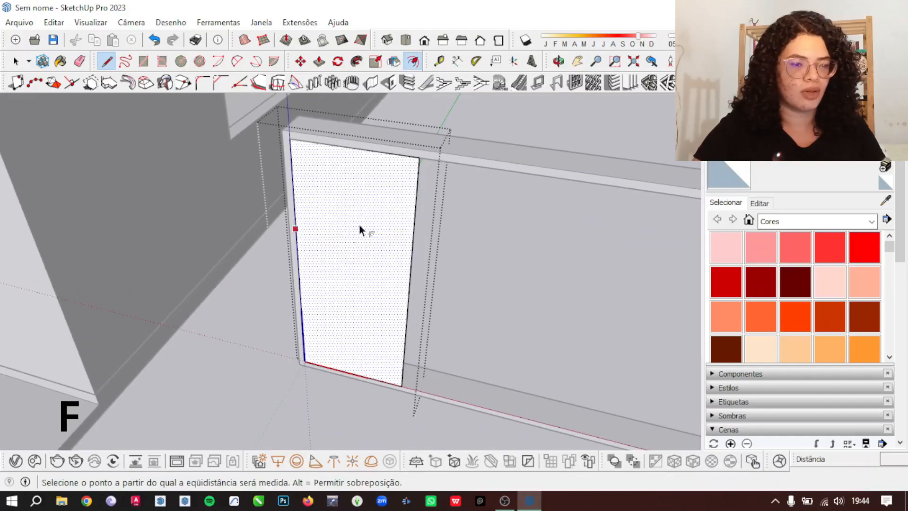
left_click(402, 163)
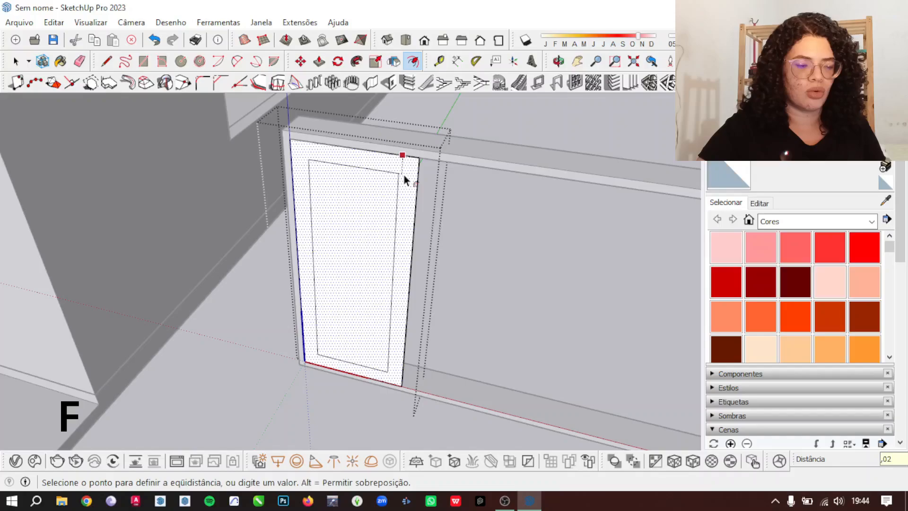
key("Return")
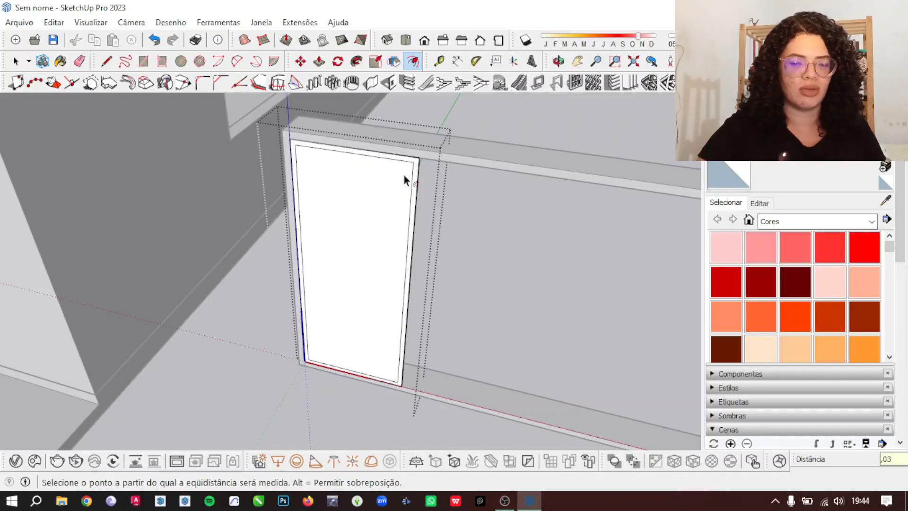
key("Return")
key("space")
- Draw a horizontal line across the panel's inner face, from the midpoint of its left edge to its right edge
left_click(370, 213)
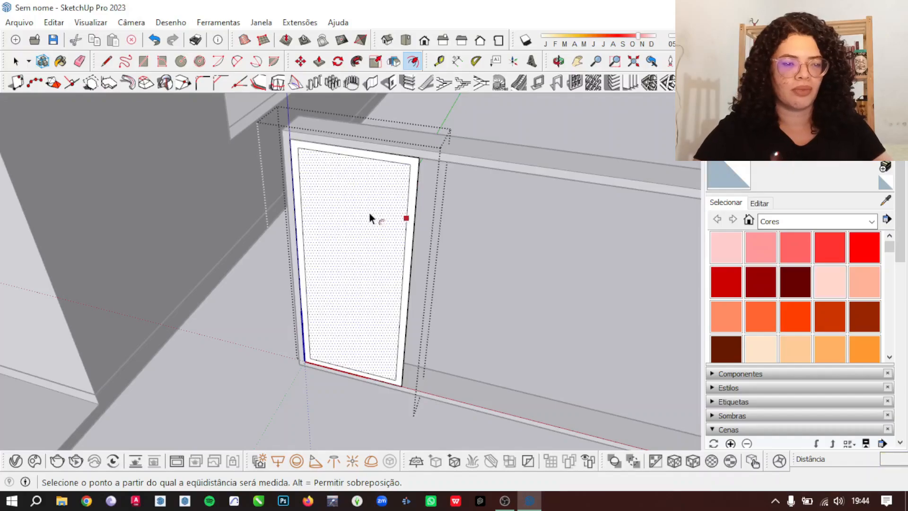
scroll(308, 320, "up", 2)
key("l")
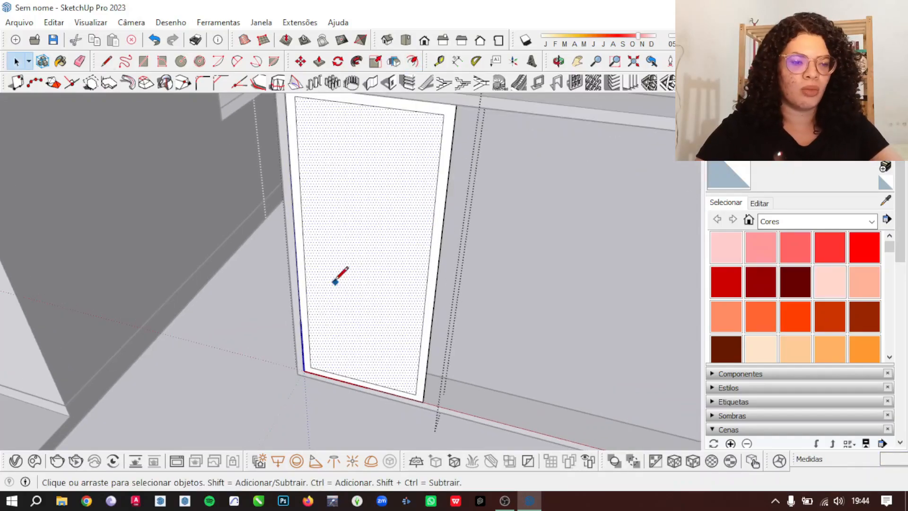
left_click(304, 254)
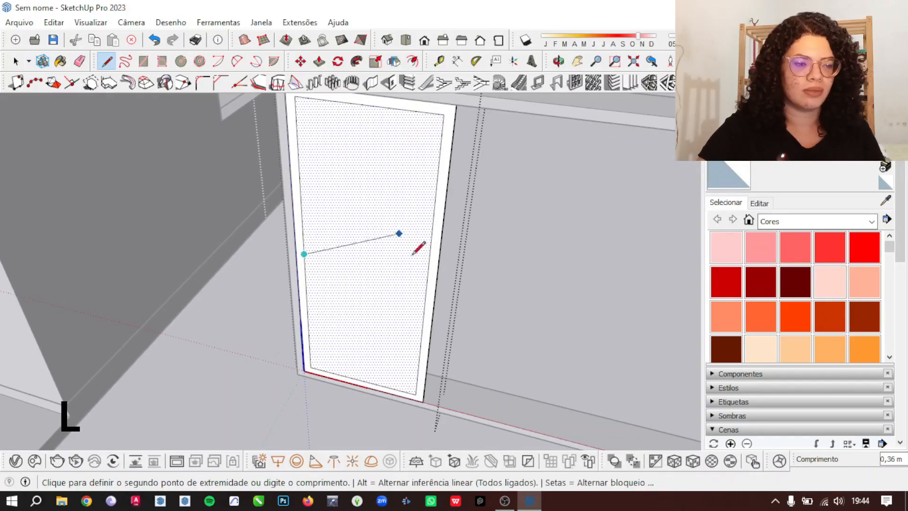
left_click(428, 279)
- Copy the panel's horizontal middle line 0.01 m downward
scroll(432, 288, "up", 2)
key("space")
left_click(432, 286)
key("m")
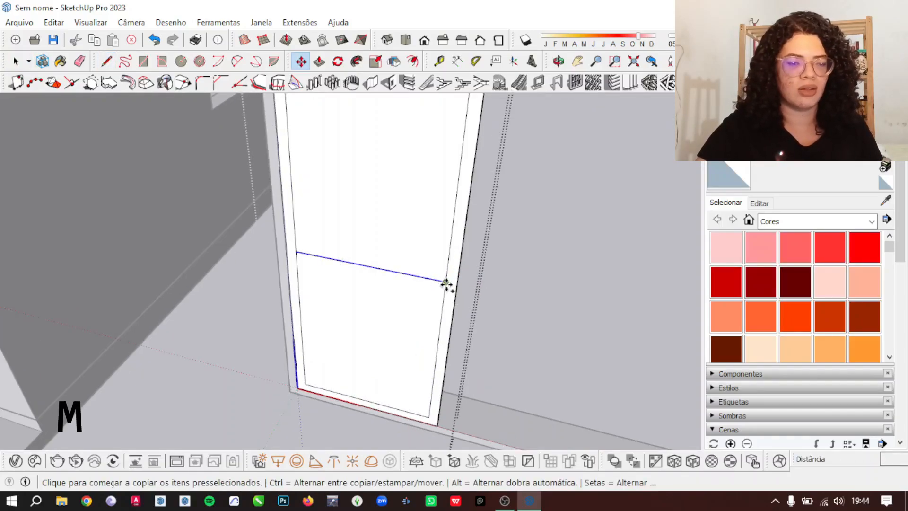
left_click(445, 282)
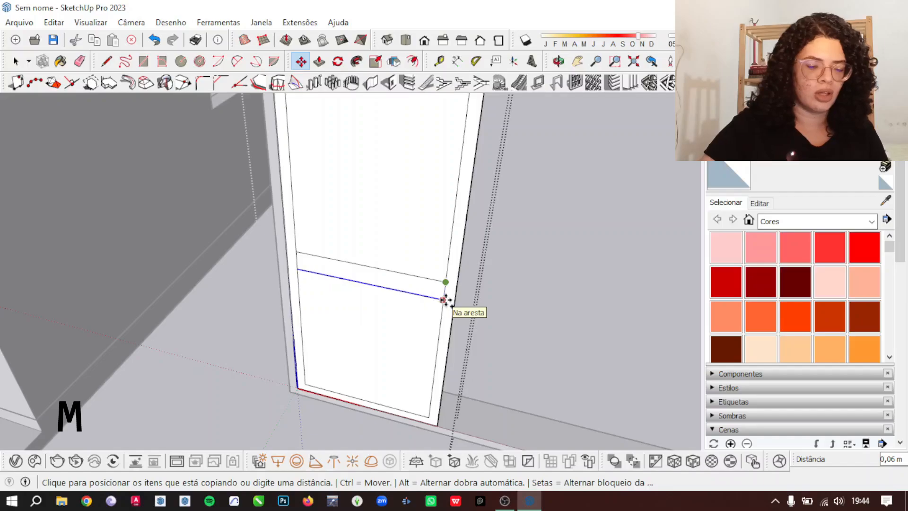
type(",0")
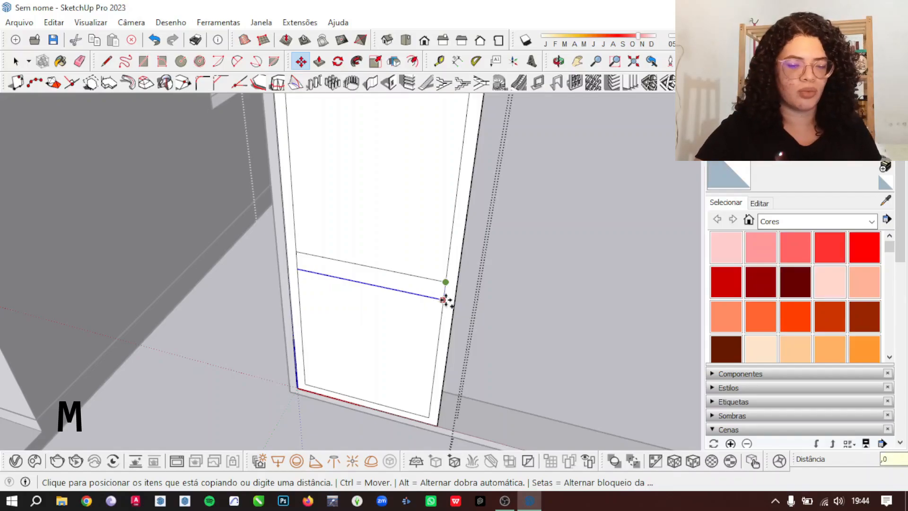
type("1")
key("Return")
key("space")
- Copy the original horizontal middle line 0.01 m upward
scroll(445, 298, "up", 4)
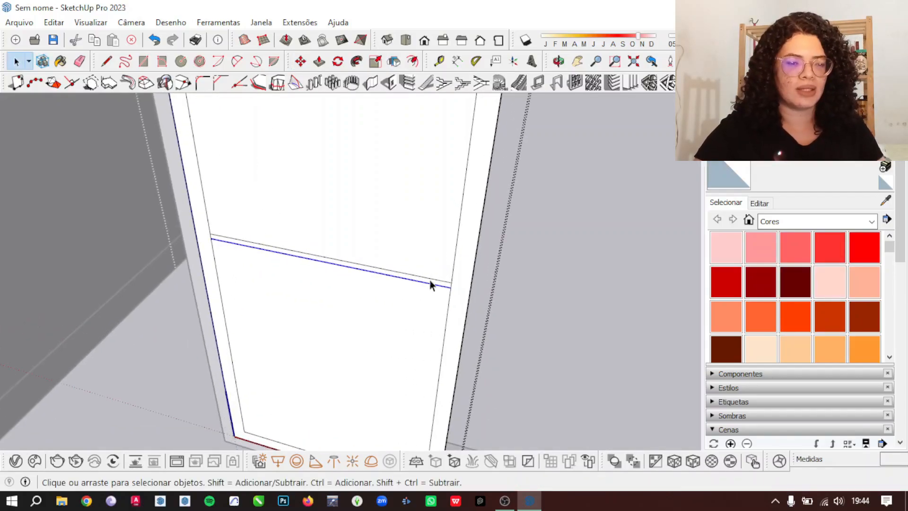
left_click(432, 279)
key("m")
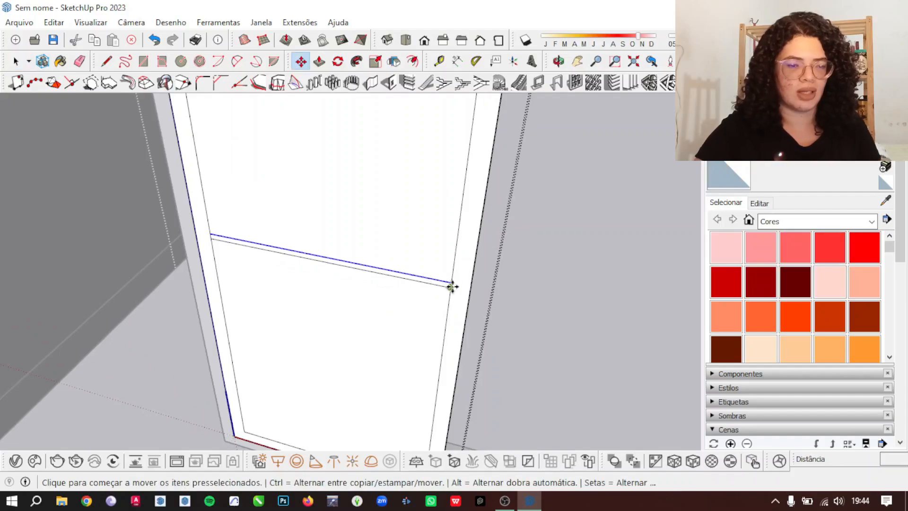
key("ctrl")
left_click(451, 283)
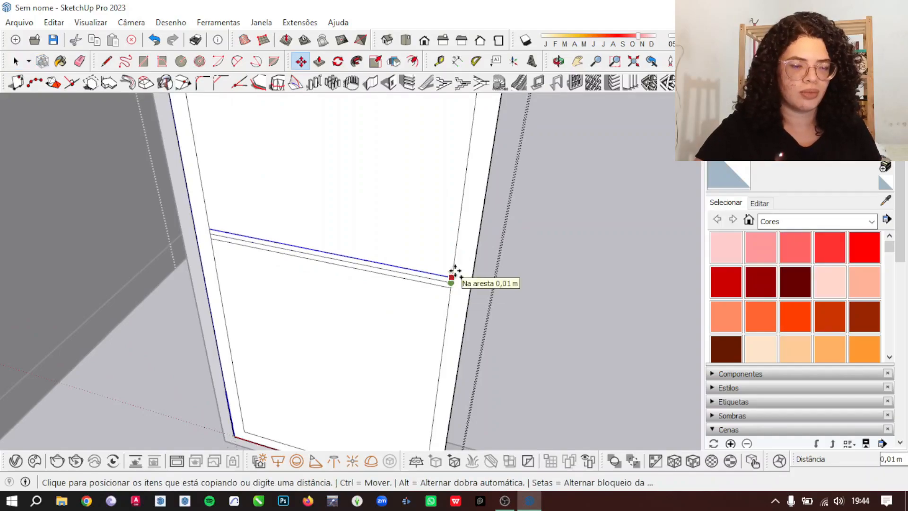
type(",")
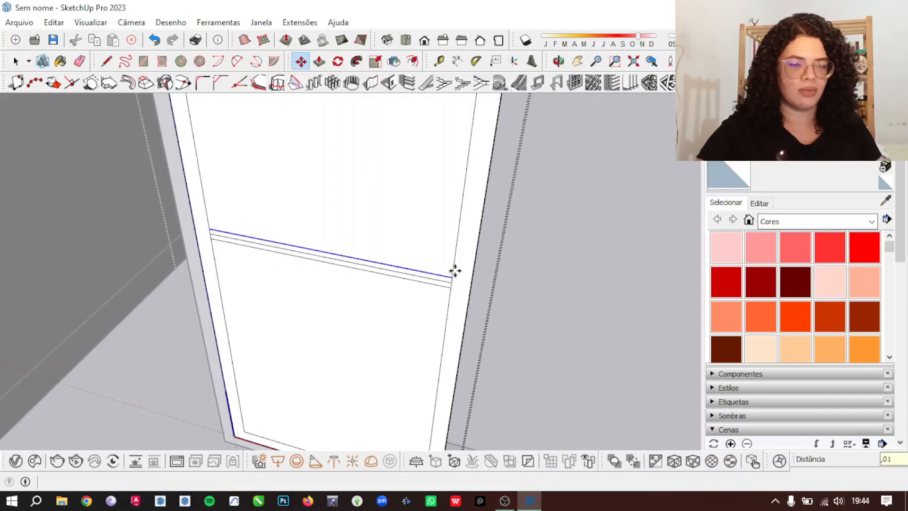
key("Return")
key("space")
- Erase the original line between the two copies, leaving a single crossbar strip
scroll(451, 293, "up", 2)
key("e")
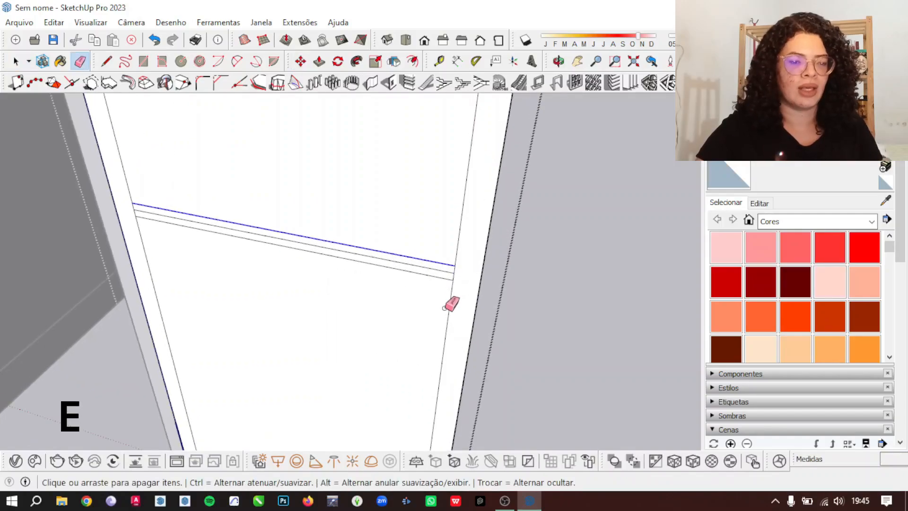
left_click(438, 270)
scroll(403, 342, "down", 4)
scroll(371, 299, "down", 3)
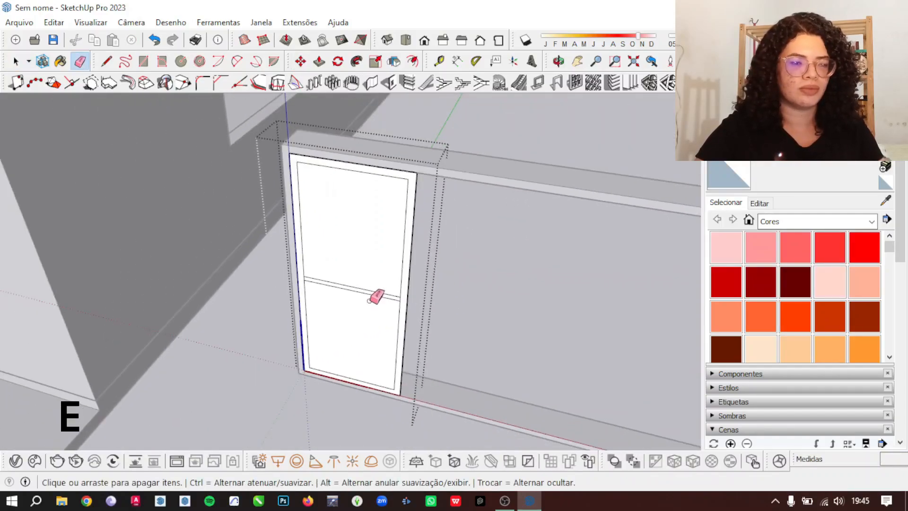
- Delete the inner faces above and below the crossbar to open up the panel
key("space")
left_click(376, 240)
key("Delete")
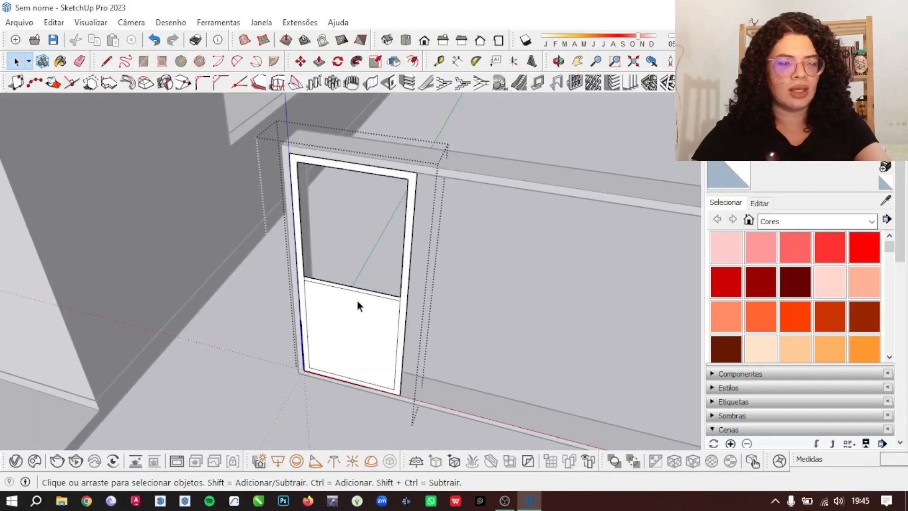
left_click(355, 311)
key("Delete")
- Extrude the sash's border face to a thickness of 0.05 m with Push/Pull
scroll(371, 328, "up", 4)
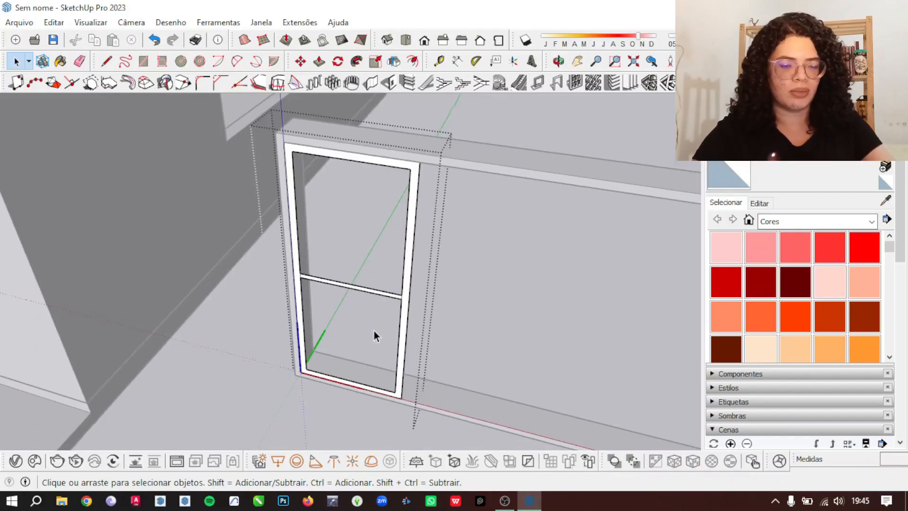
key("p")
left_click(411, 302)
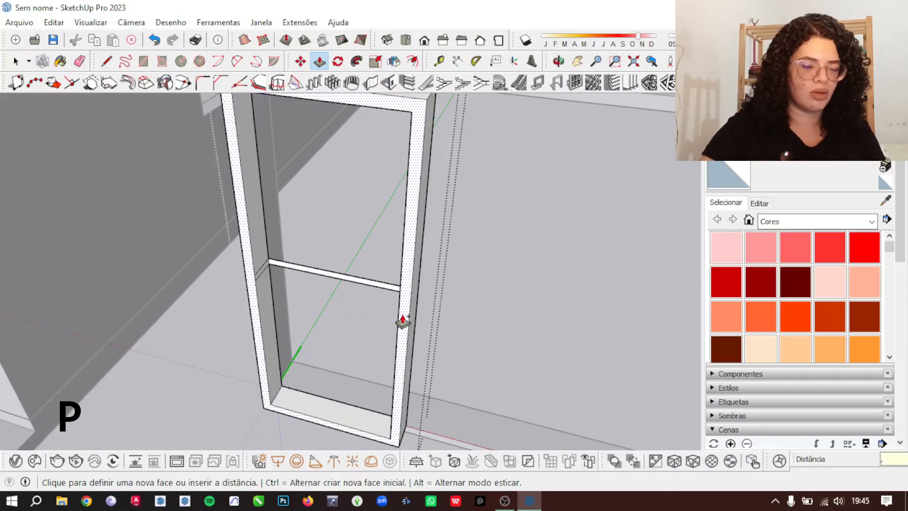
type("0,03")
key("Return")
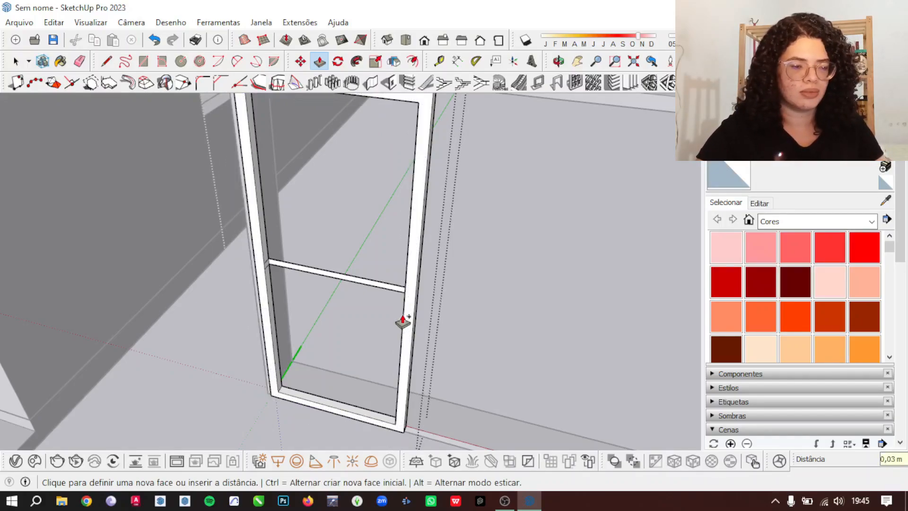
type(",0")
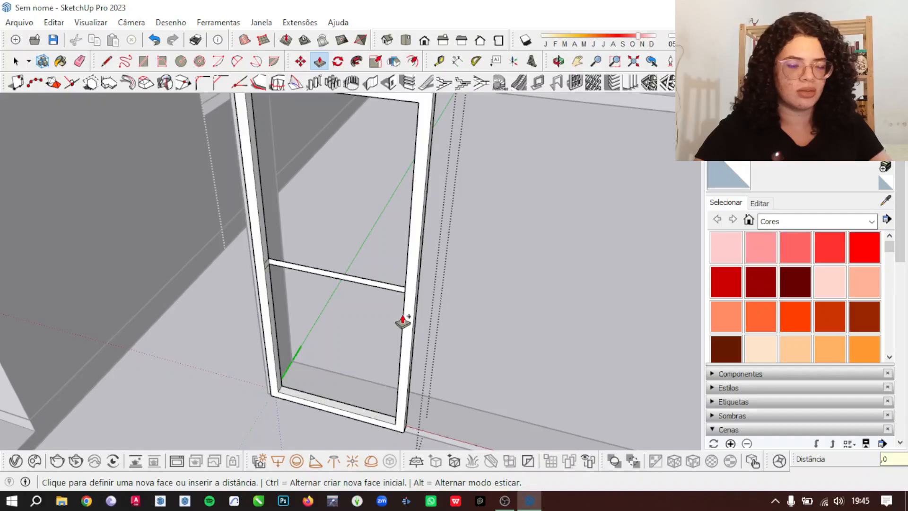
type("0")
key("Return")
- Extrude the crossbar face flush with the front of the sash border and close the component for editing
scroll(348, 283, "up", 2)
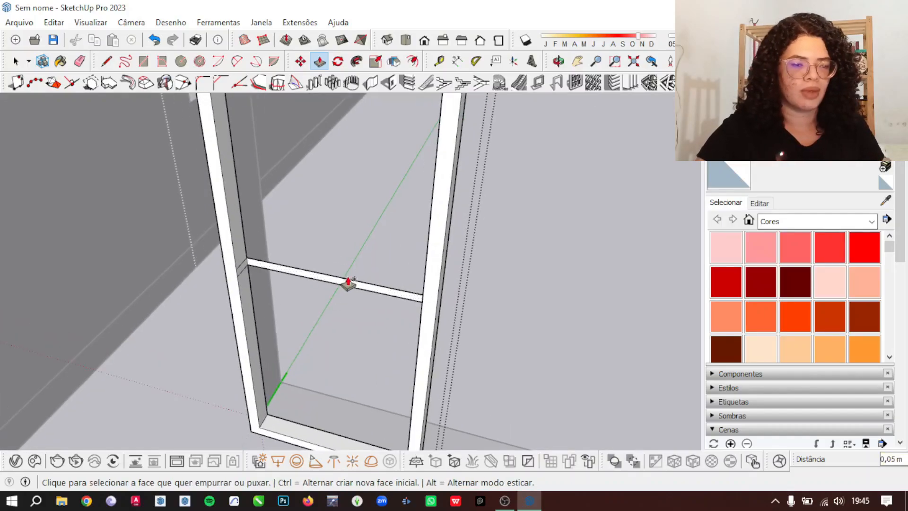
left_click(349, 286)
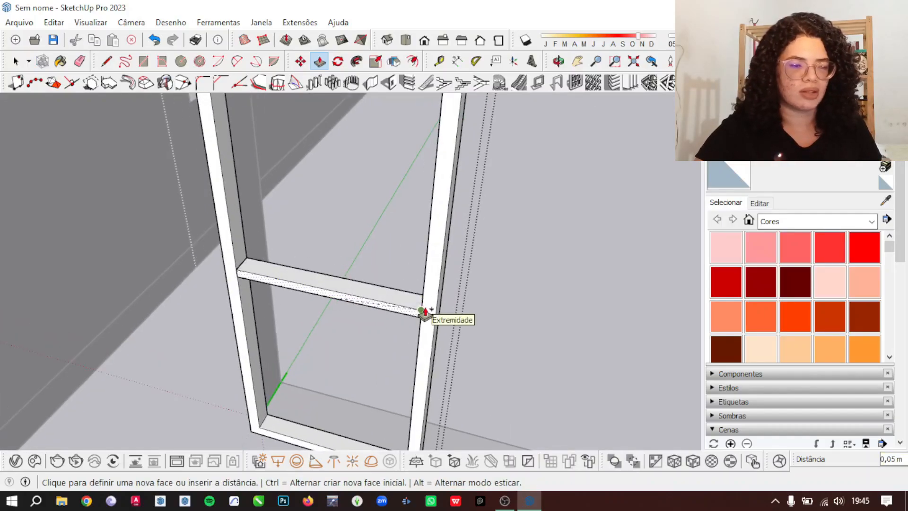
left_click(426, 312)
scroll(407, 302, "down", 5)
key("space")
key("Escape")
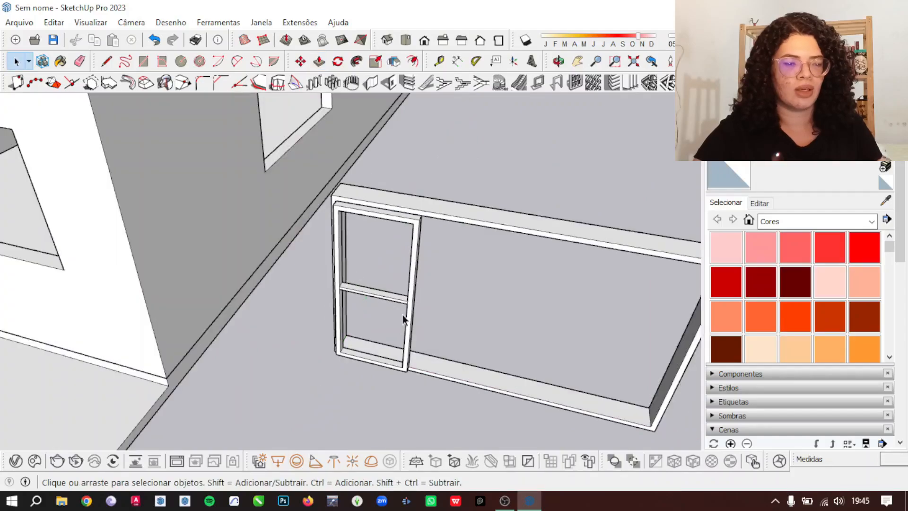
scroll(410, 342, "up", 3)
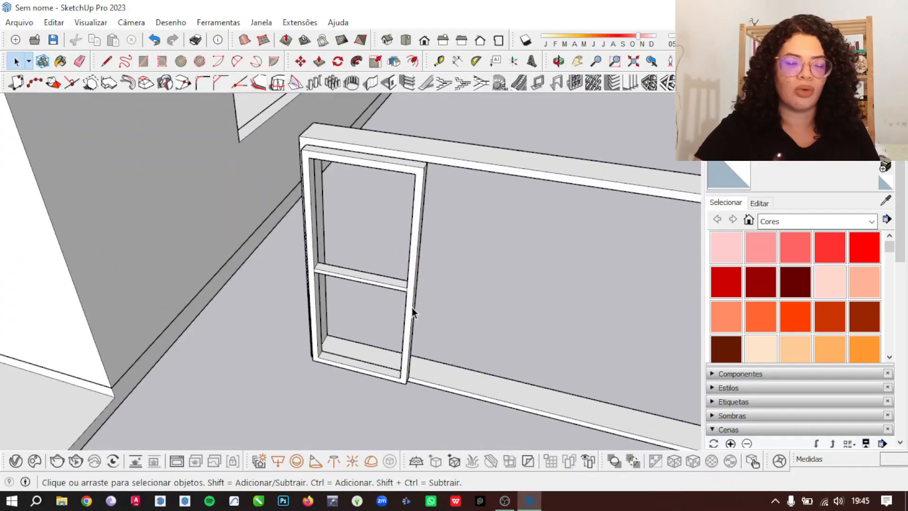
left_click(412, 308)
scroll(354, 398, "up", 3)
key("m")
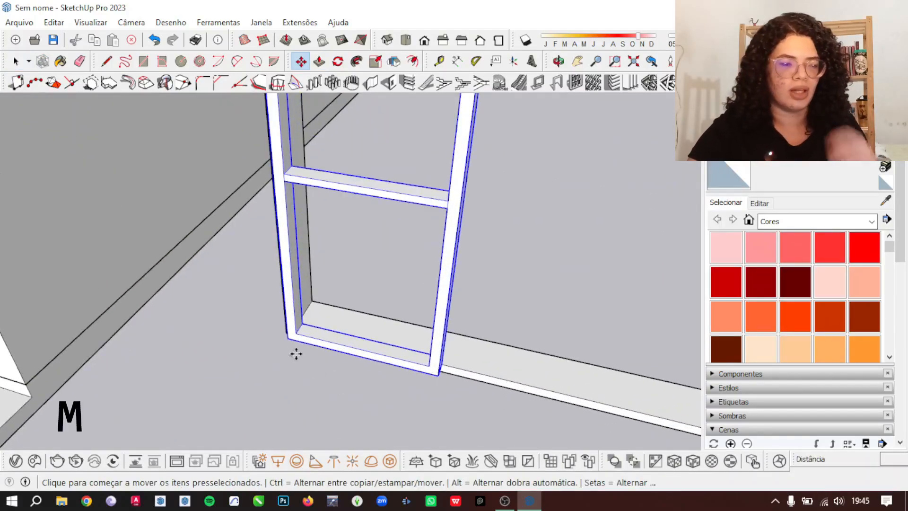
scroll(296, 354, "up", 2)
left_click(294, 315)
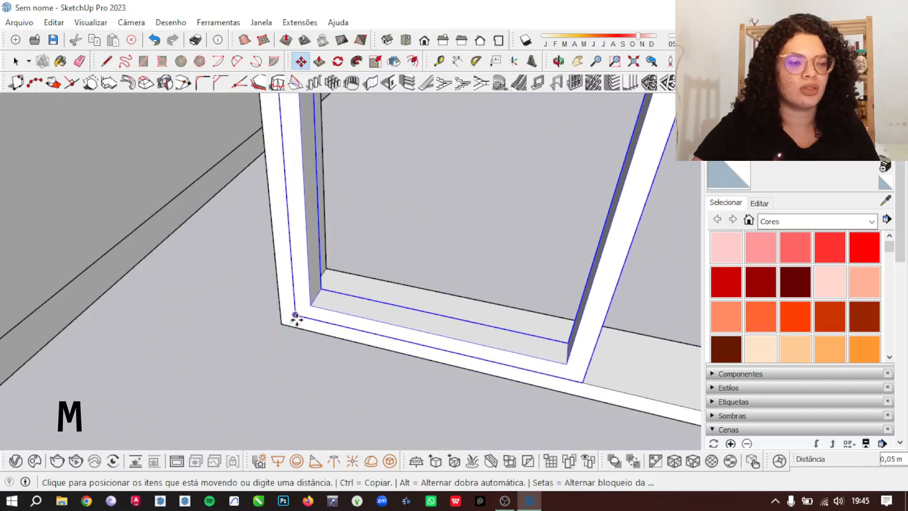
key("Escape")
scroll(331, 374, "down", 5)
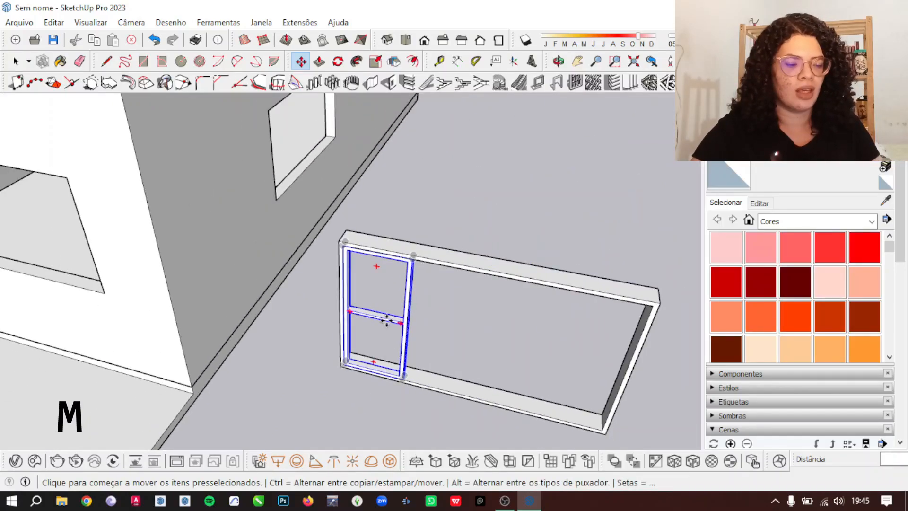
- Draw a rectangle filling the sash's upper opening, from its upper inner corner to the opposite corner at the crossbar
key("r")
scroll(355, 239, "up", 5)
left_click(291, 138)
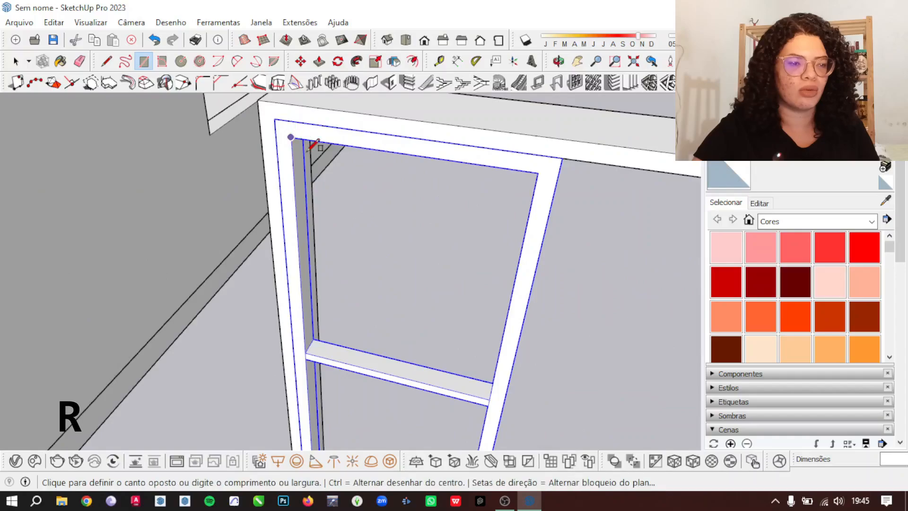
scroll(456, 284, "down", 2)
scroll(480, 335, "up", 2)
left_click(480, 348)
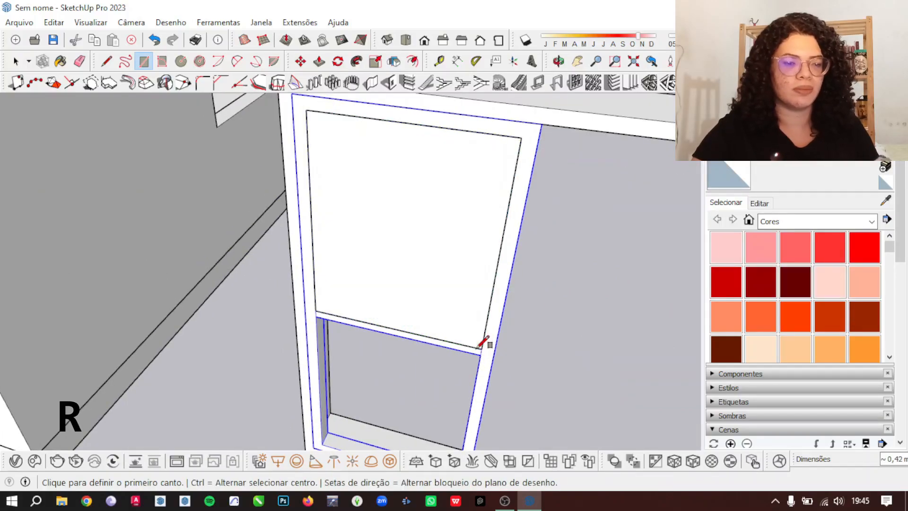
- Turn the new rectangle in the upper opening into its own component
key("space")
left_click(431, 221)
right_click(427, 204)
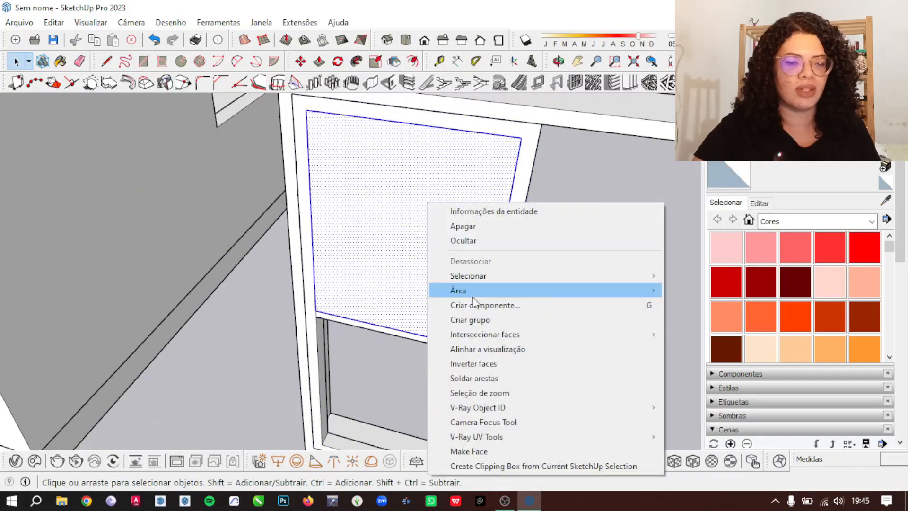
left_click(474, 305)
left_click(464, 406)
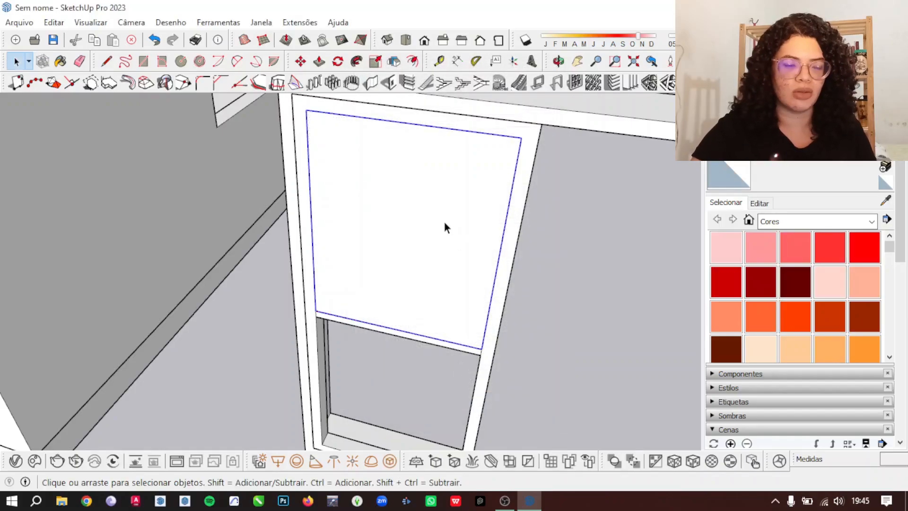
- Extrude the upper pane component's face 0.01 m with Push/Pull
double_click(445, 227)
key("p")
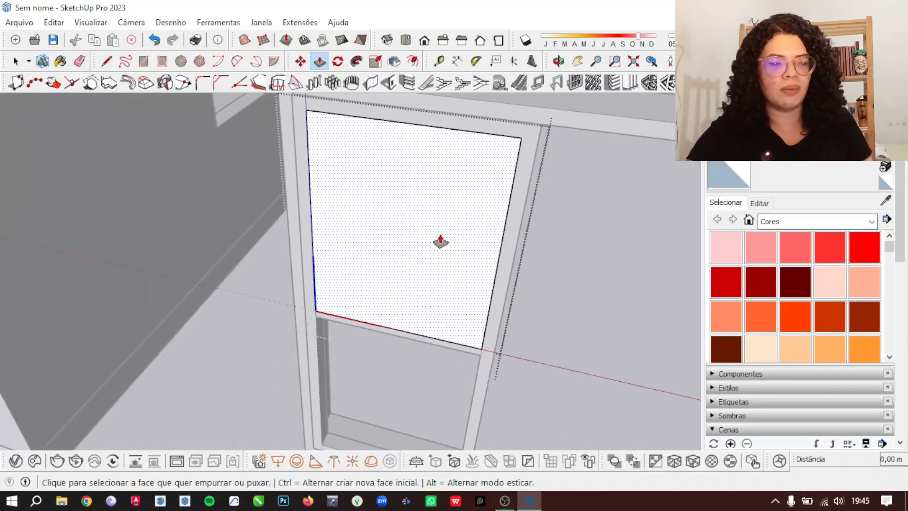
left_click(443, 232)
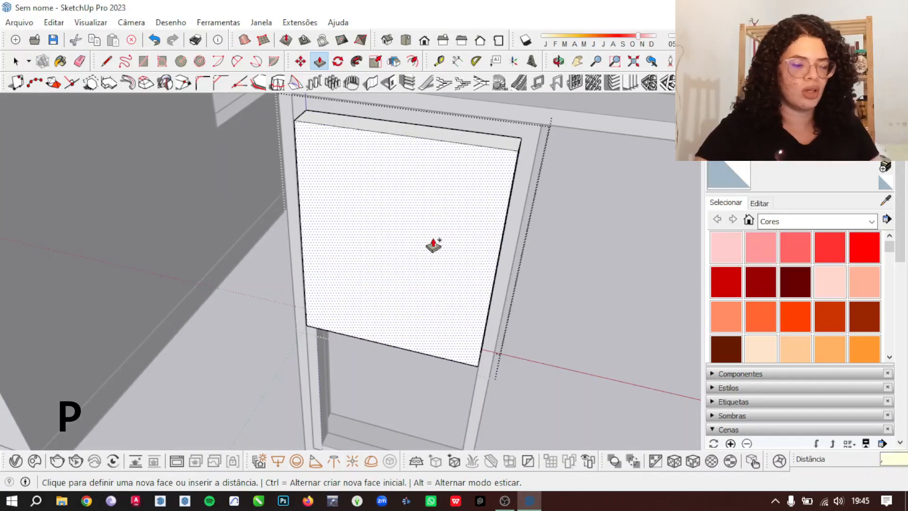
type(",01")
key("Return")
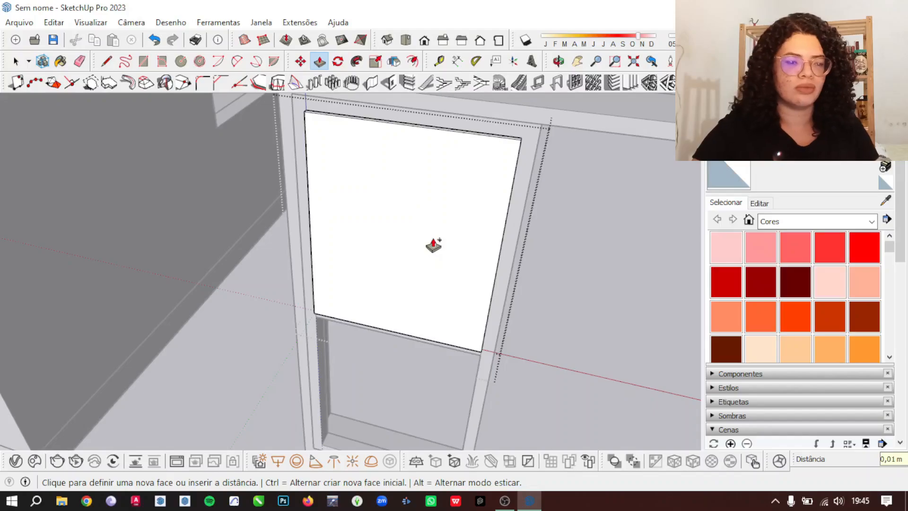
key("space")
- Move the upper pane about 0.03 m back along the green axis, into the depth of the sash frame
left_click(436, 205)
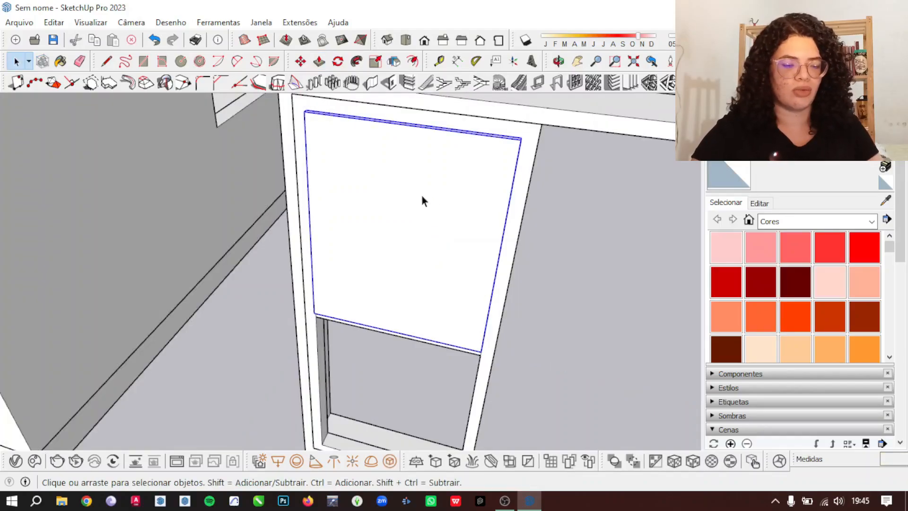
key("m")
scroll(312, 315, "up", 6)
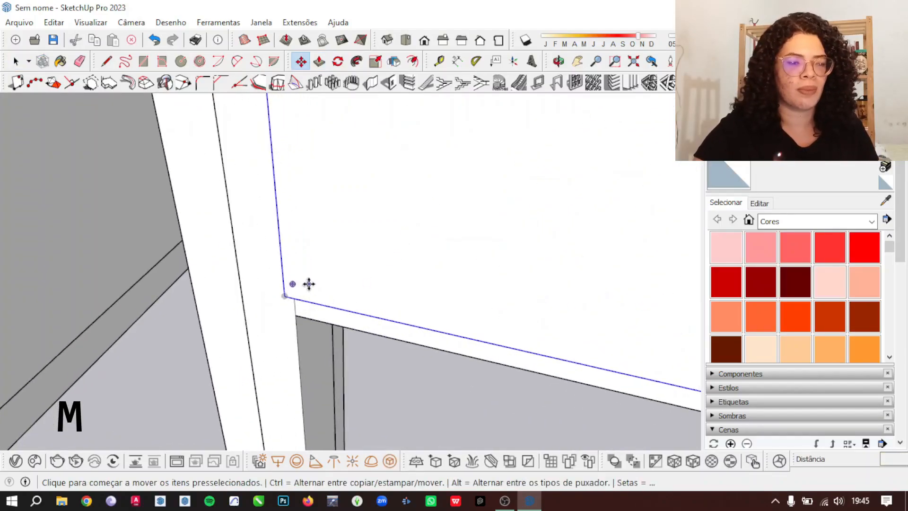
scroll(294, 287, "down", 2)
scroll(284, 291, "up", 4)
scroll(283, 298, "up", 2)
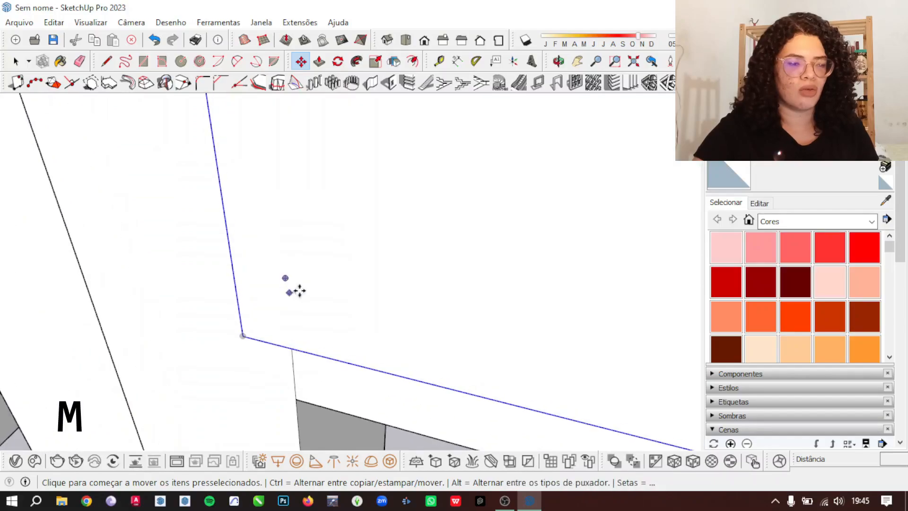
scroll(289, 264, "up", 2)
scroll(252, 344, "down", 3)
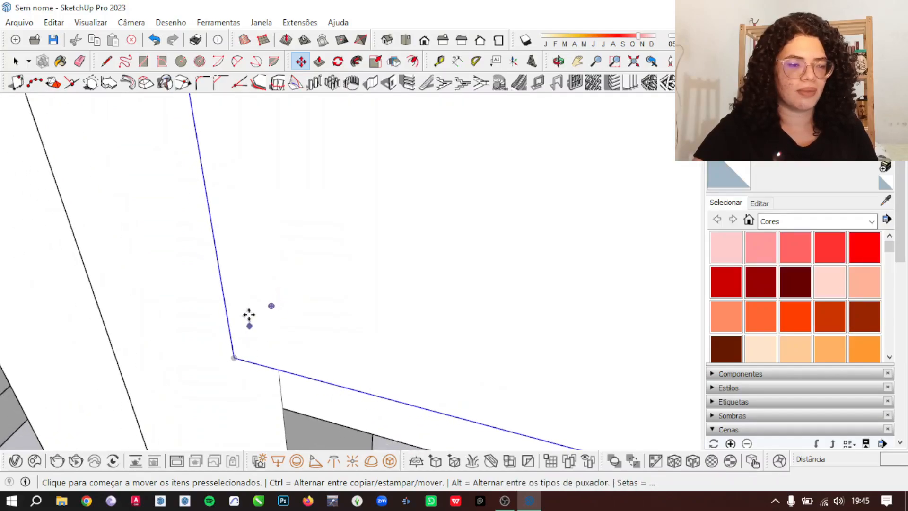
scroll(249, 331, "up", 3)
scroll(397, 308, "down", 3)
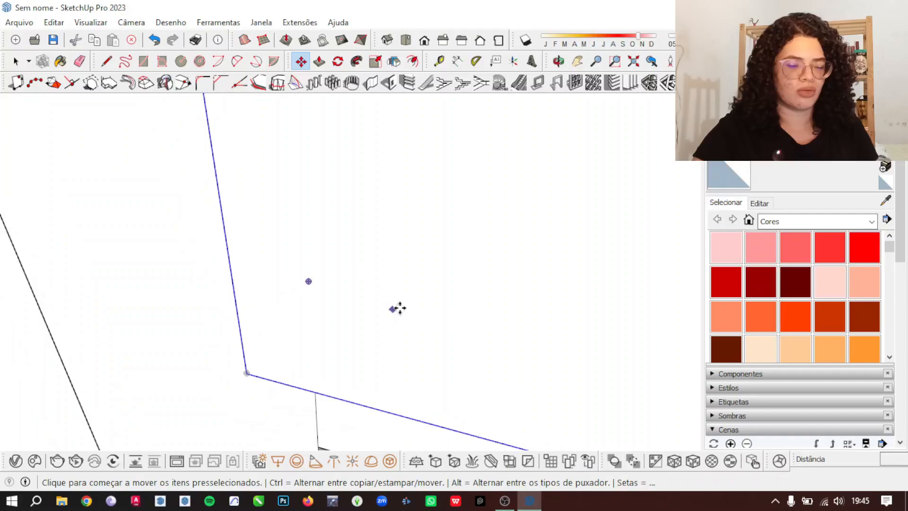
mouse_move(399, 309)
middle_mouse_down()
mouse_move(263, 314)
mouse_move(567, 209)
mouse_move(422, 266)
mouse_move(377, 298)
middle_mouse_up()
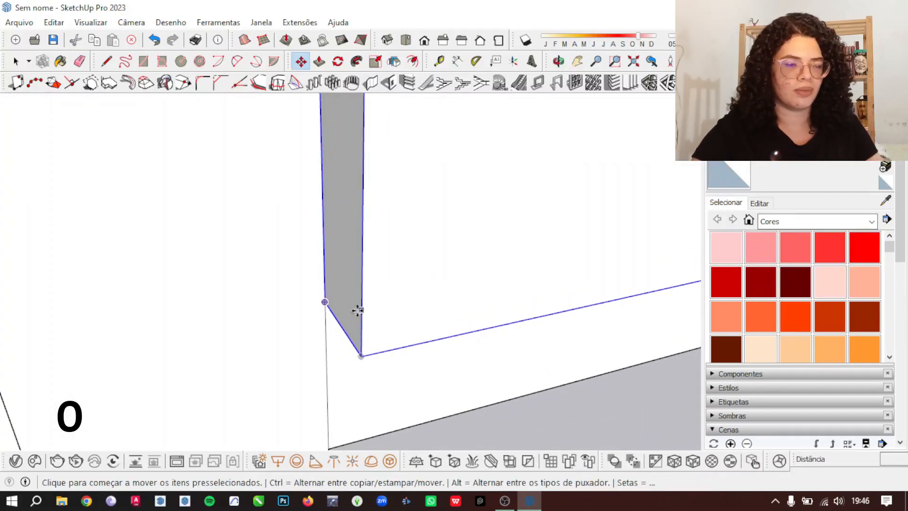
left_click(340, 328)
middle_click_drag(328, 290, 144, 317)
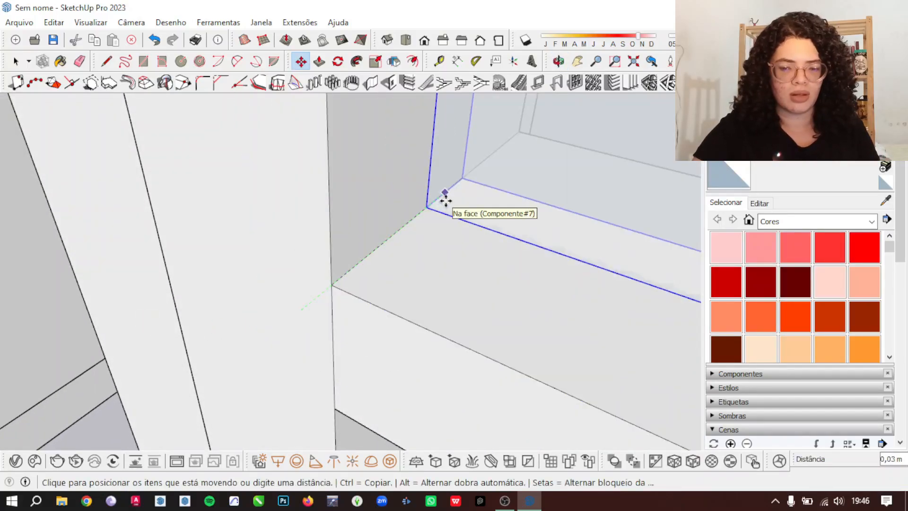
left_click(445, 198)
scroll(331, 312, "down", 5)
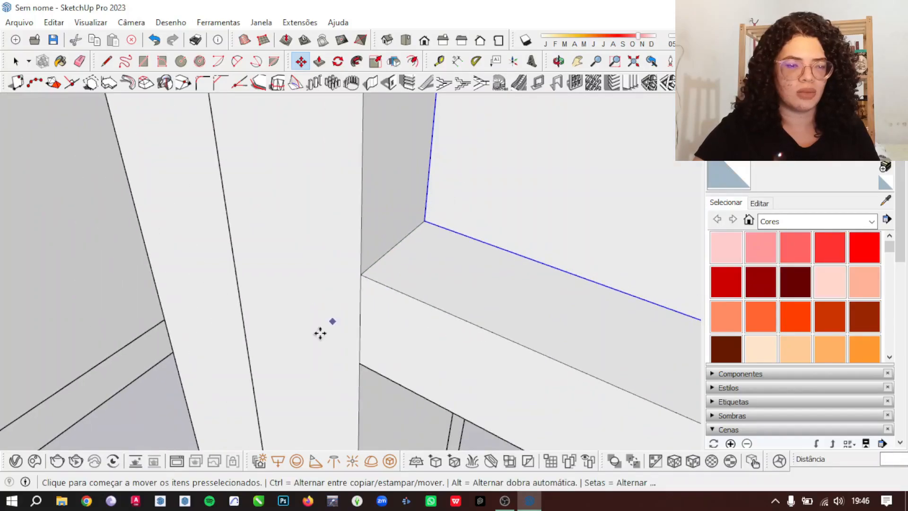
scroll(349, 271, "down", 5)
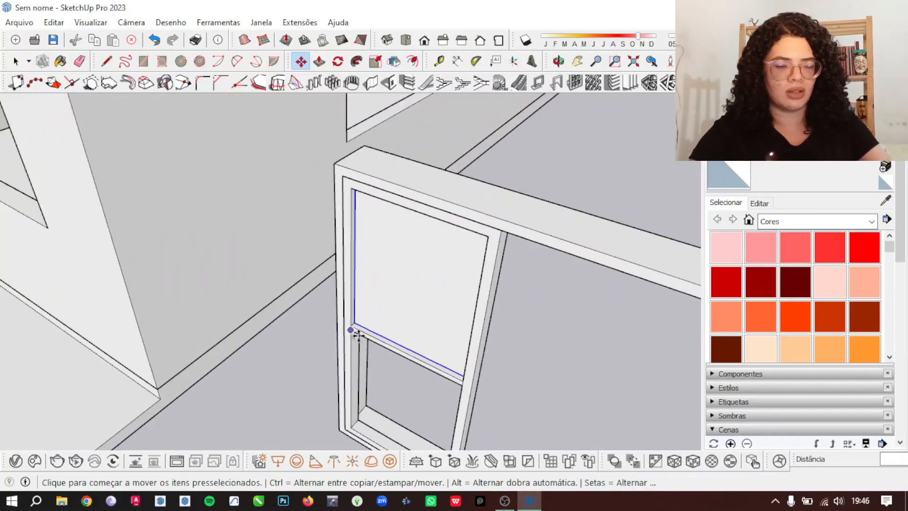
- Copy the upper pane about 0.55 m straight down into the lower opening, snapping it to the corner just below the crossbar
middle_click_drag(350, 385, 435, 132)
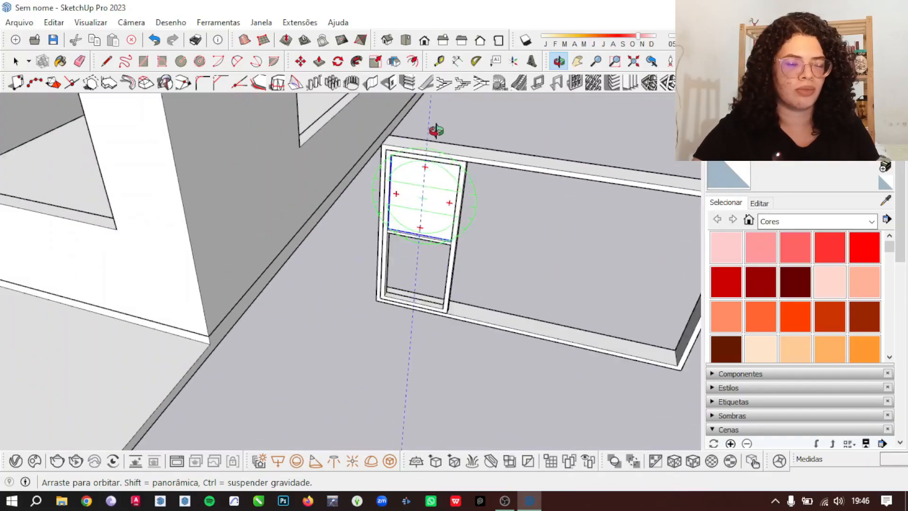
scroll(431, 208, "up", 5)
scroll(413, 215, "down", 2)
scroll(379, 315, "up", 5)
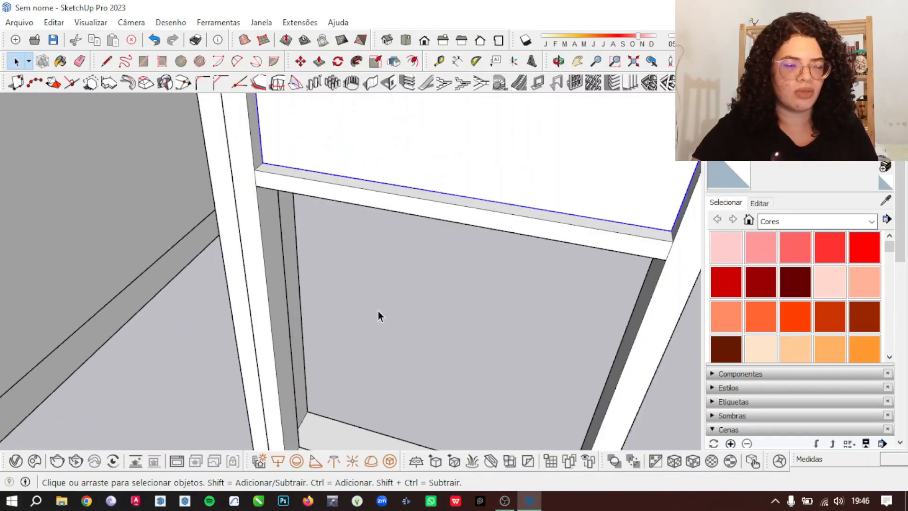
scroll(383, 219, "down", 5)
key("m")
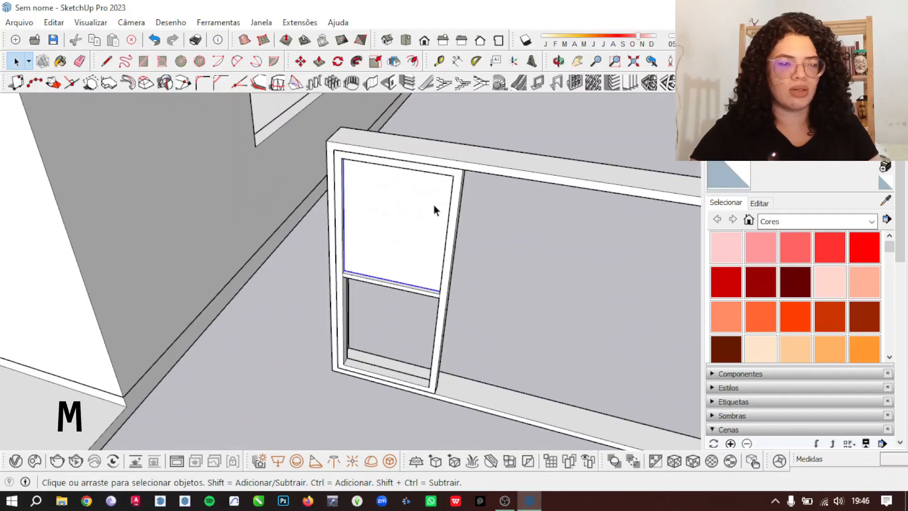
scroll(439, 201, "up", 3)
scroll(461, 177, "up", 3)
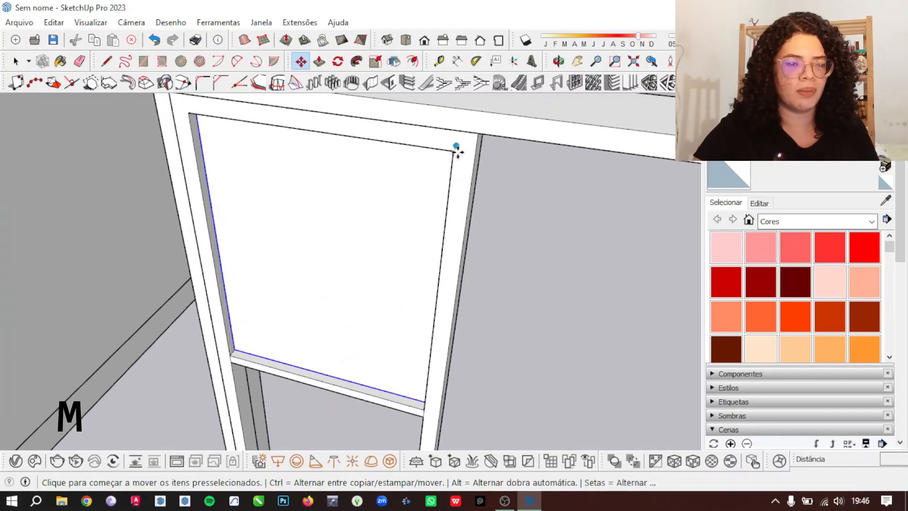
key("ctrl")
left_click(454, 152)
scroll(468, 142, "down", 4)
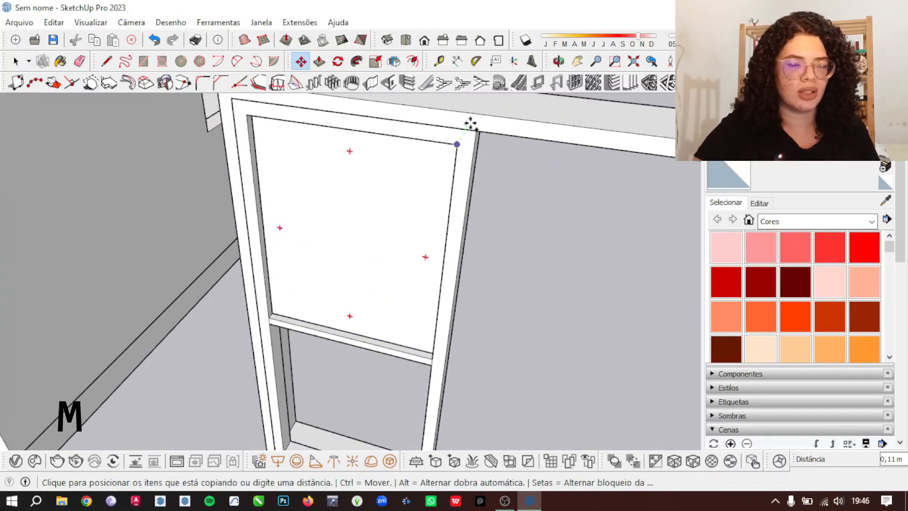
scroll(445, 199, "up", 5)
scroll(446, 199, "down", 4)
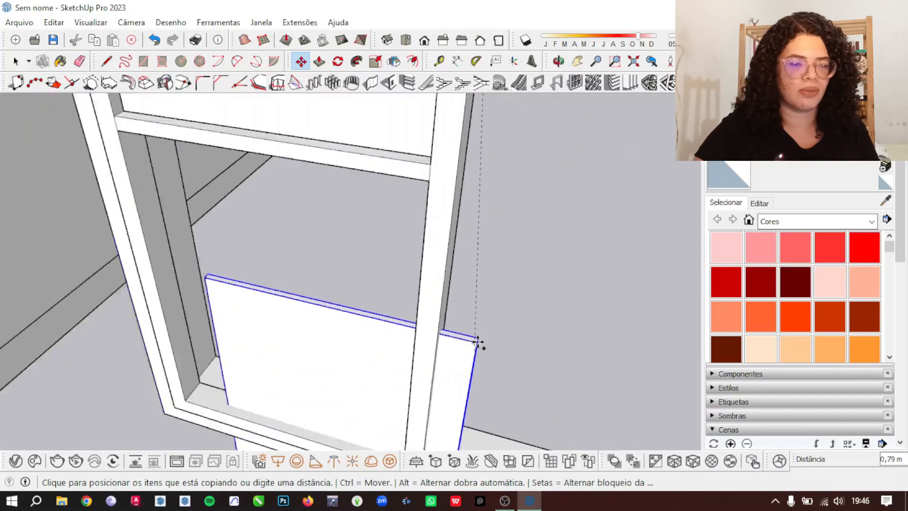
scroll(445, 232, "up", 3)
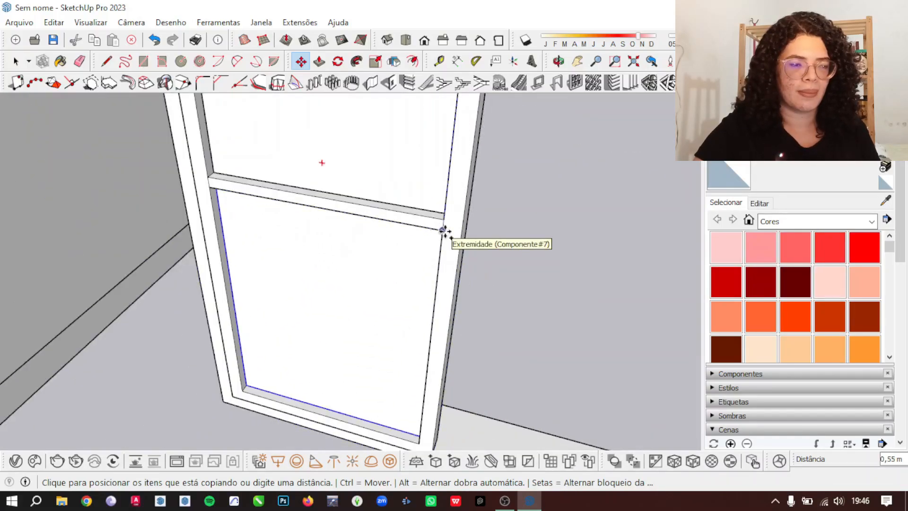
left_click(442, 230)
scroll(416, 312, "down", 3)
scroll(402, 305, "up", 3)
key("space")
middle_click_drag(396, 300, 420, 278)
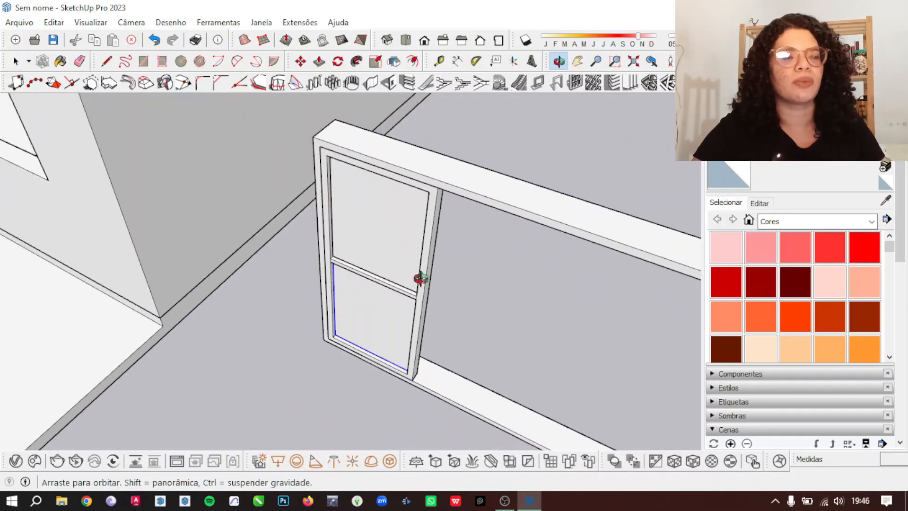
- Combine the sash frame, crossbar and both panes into a single component
scroll(405, 308, "up", 4)
left_click_drag(483, 240, 394, 331)
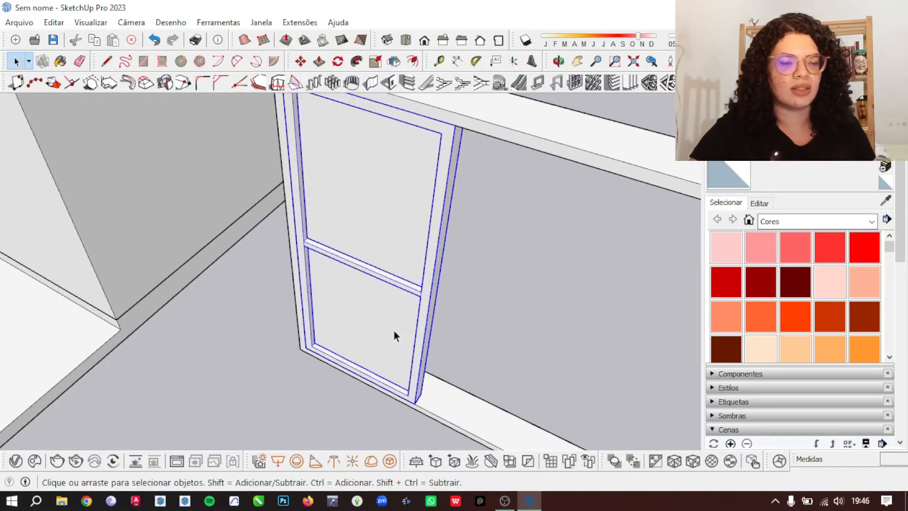
right_click(410, 172)
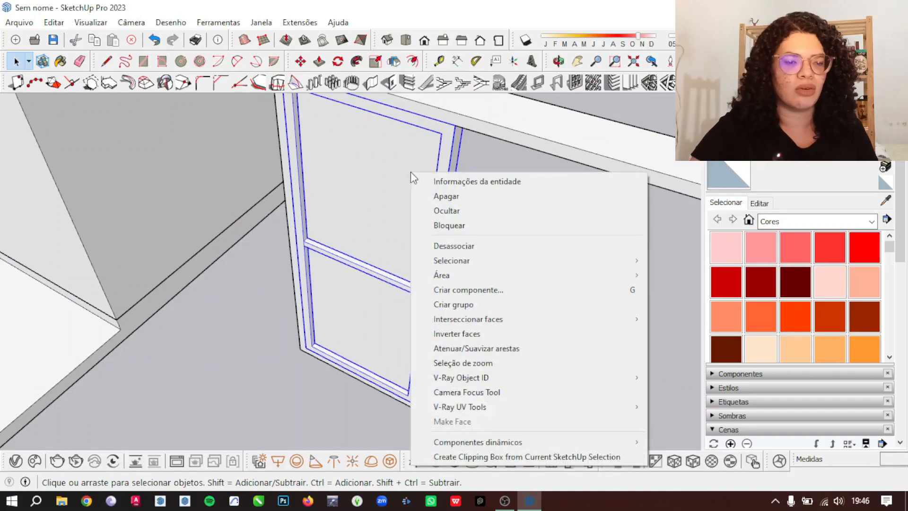
left_click(496, 290)
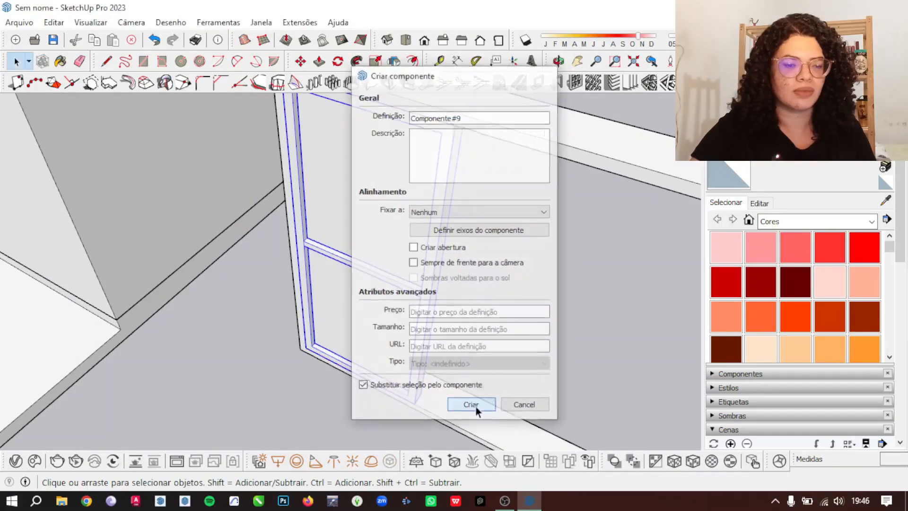
left_click(476, 406)
- Inside the sash component, paint the upper pane with Vidro translúcido cinza from the Vidros e espelhos materials
scroll(421, 252, "up", 1)
middle_click_drag(479, 322, 418, 235)
double_click(442, 252)
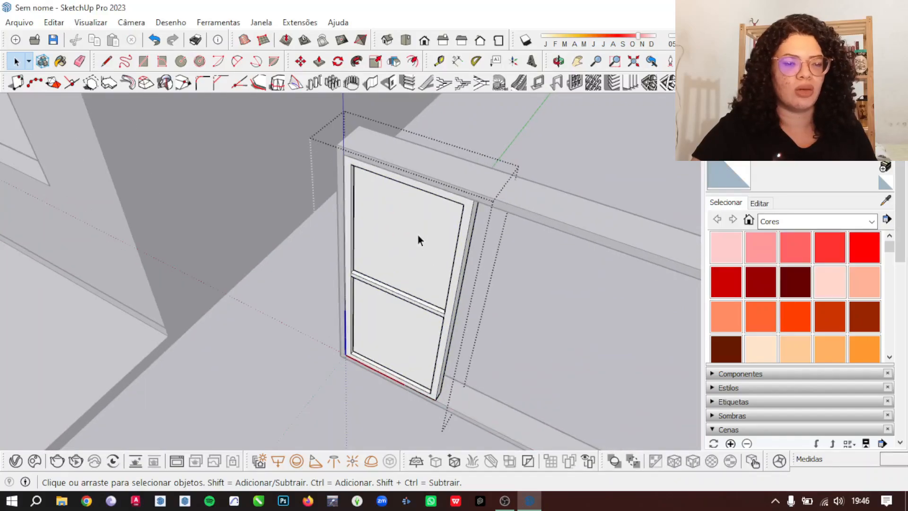
left_click(417, 242)
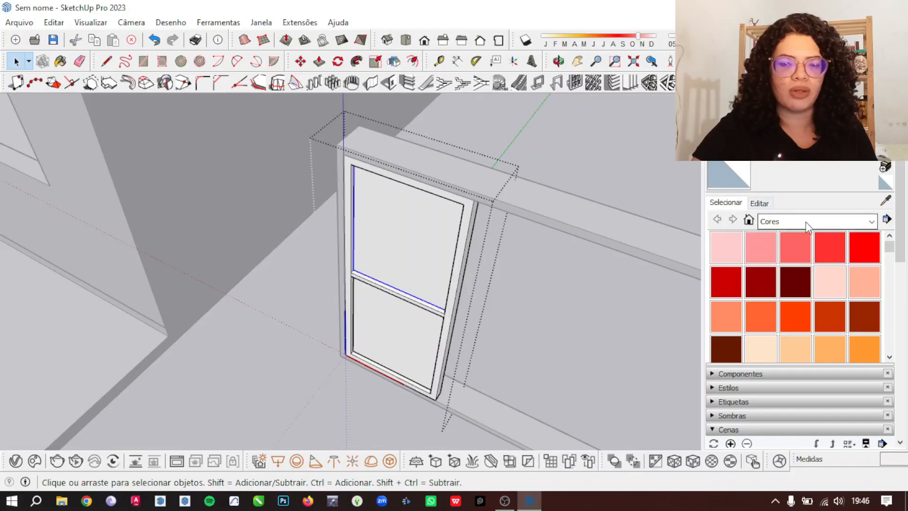
left_click(872, 221)
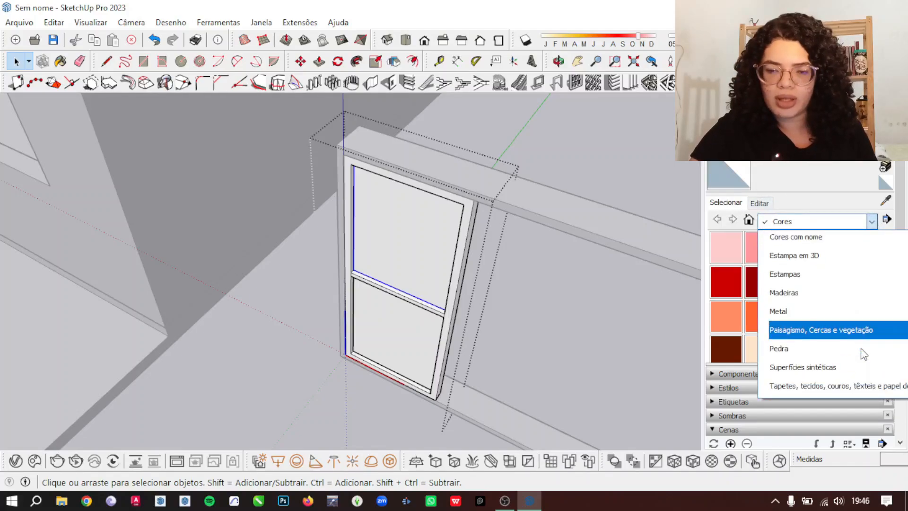
scroll(864, 354, "down", 2)
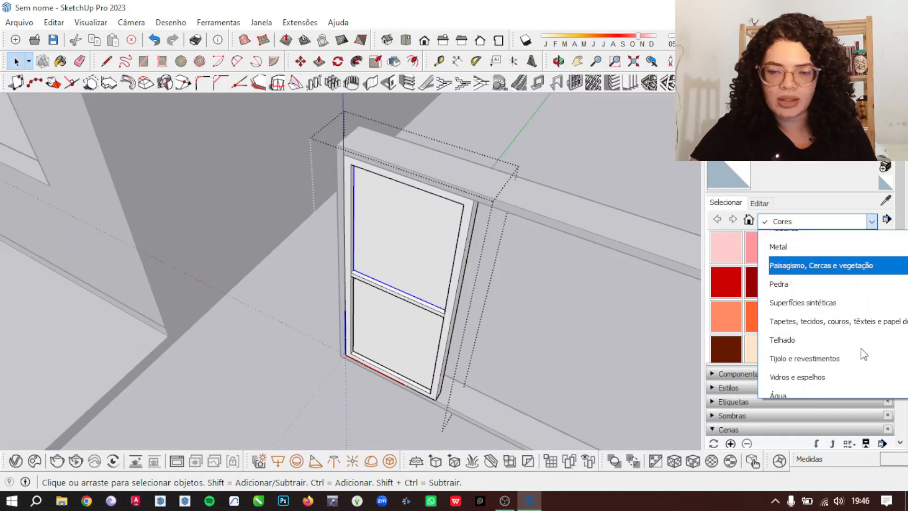
left_click(830, 372)
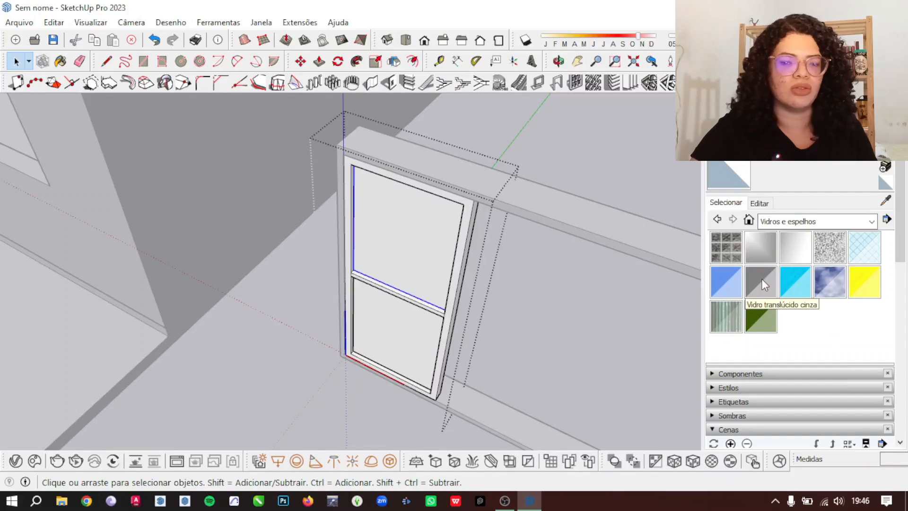
left_click(761, 283)
left_click(433, 234)
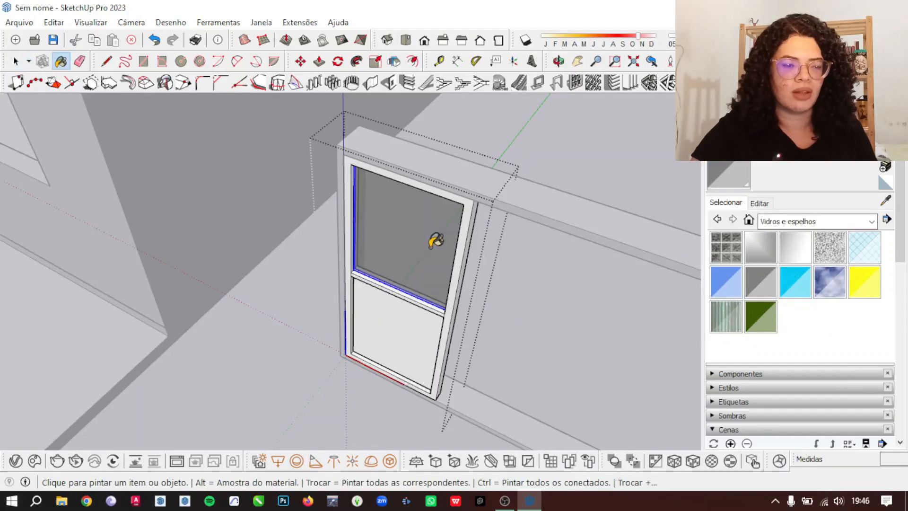
- Paint the lower pane with the same grey translucent glass material
scroll(411, 345, "up", 2)
scroll(411, 345, "down", 1)
left_click(406, 306)
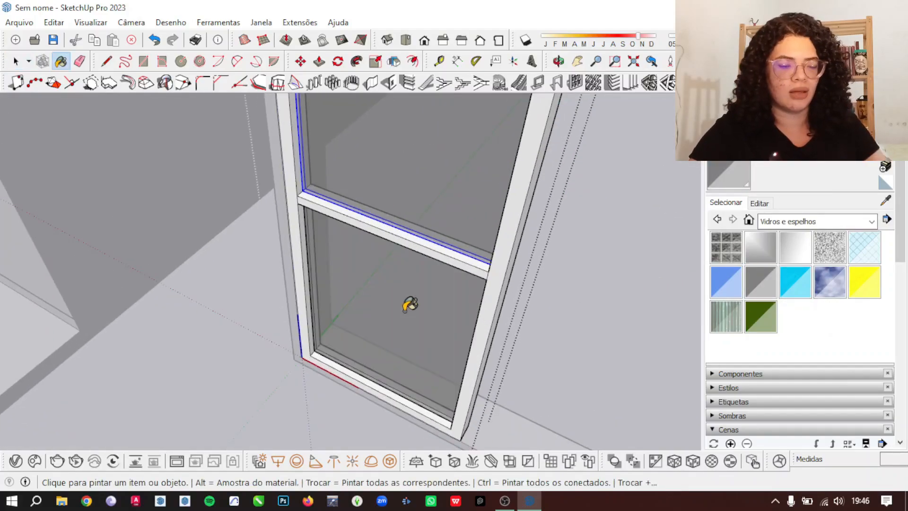
mouse_move(406, 306)
middle_mouse_down()
mouse_move(432, 270)
mouse_move(50, 158)
mouse_move(363, 169)
mouse_move(634, 231)
mouse_move(551, 203)
middle_mouse_up()
key("space")
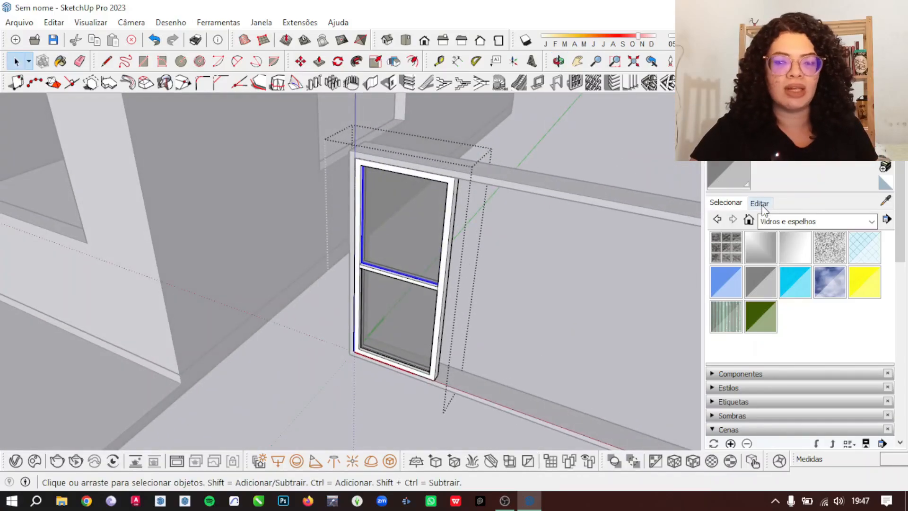
- Lighten the grey glass material to an HLS lightness of 73 and leave the sash component
left_click(760, 204)
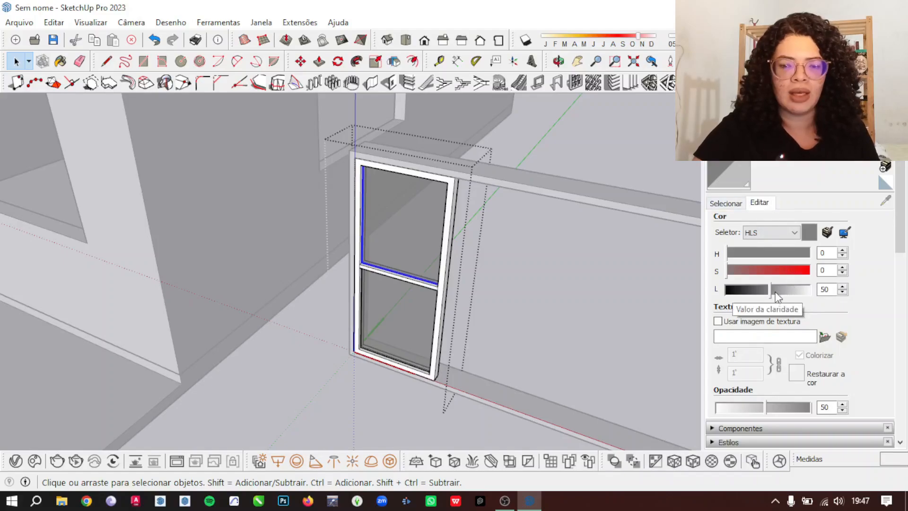
left_click(793, 290)
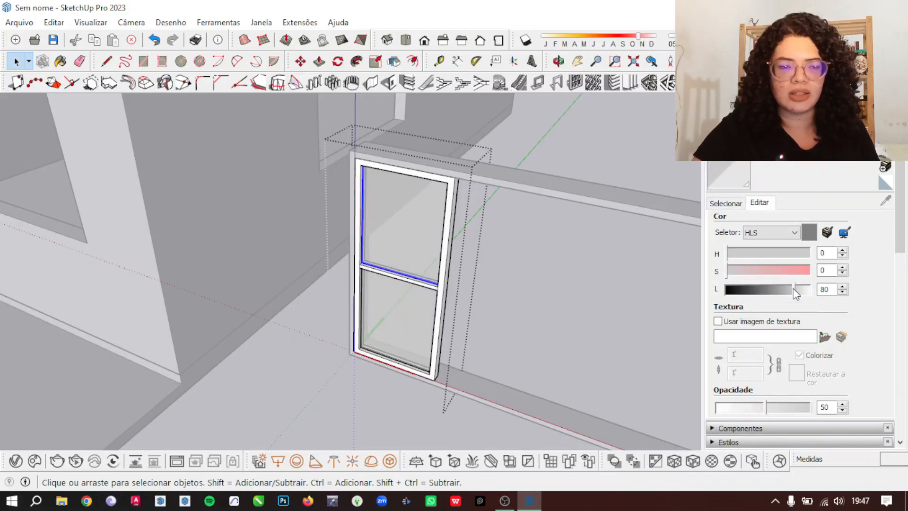
left_click(791, 290)
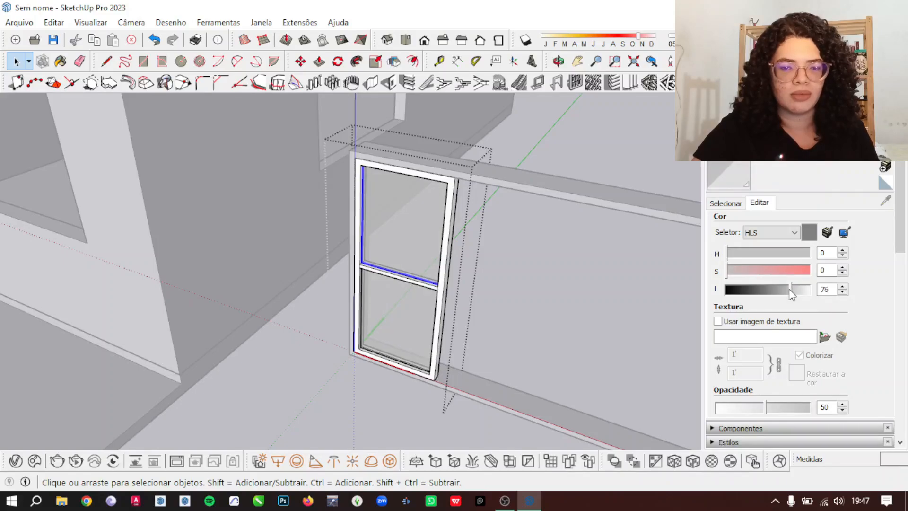
left_click_drag(790, 289, 787, 289)
left_click(597, 303)
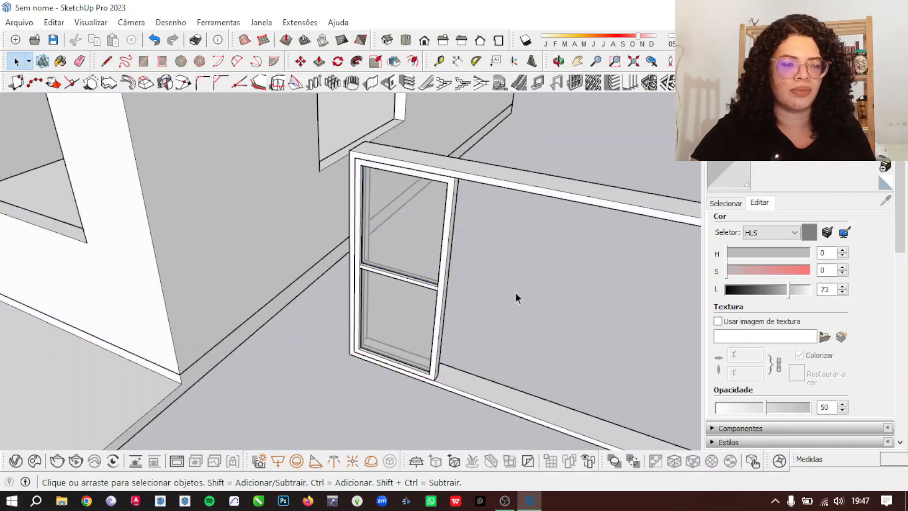
- Move the whole sash component 0.03 m back into the depth of the outer frame
scroll(441, 298, "up", 1)
left_click(435, 272)
scroll(435, 272, "down", 2)
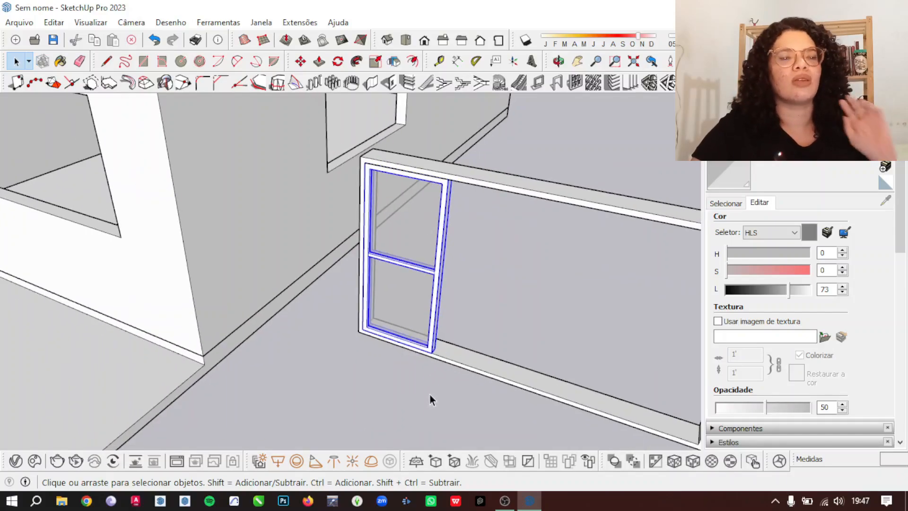
scroll(408, 359, "up", 1)
scroll(421, 317, "up", 1)
scroll(435, 326, "up", 1)
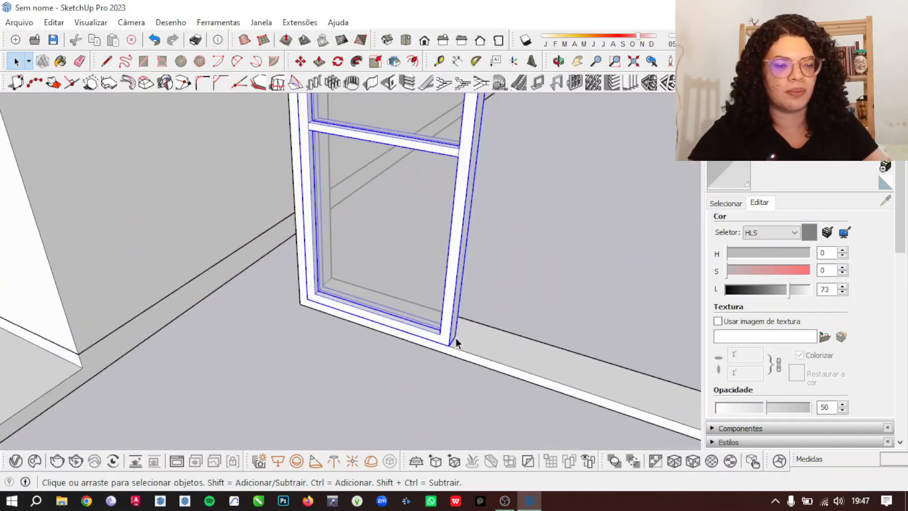
scroll(456, 345, "up", 1)
key("m")
left_click(447, 348)
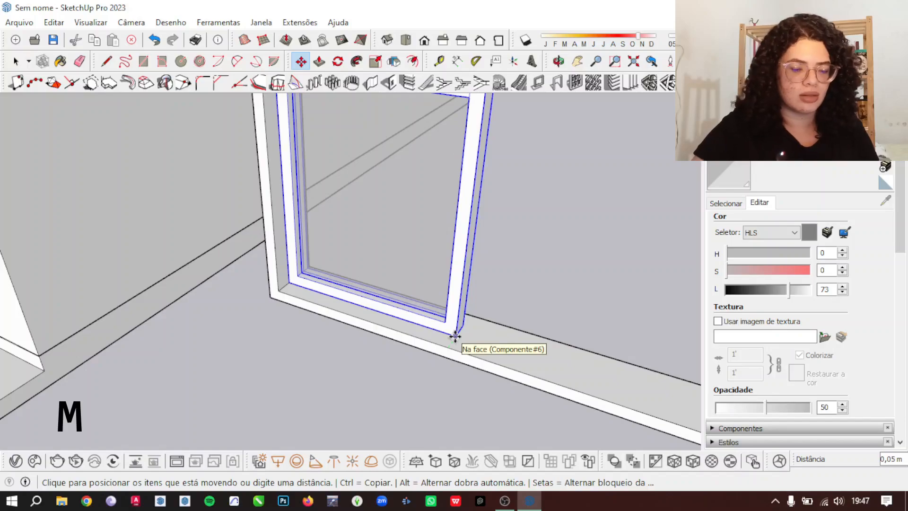
type(",03")
key("Return")
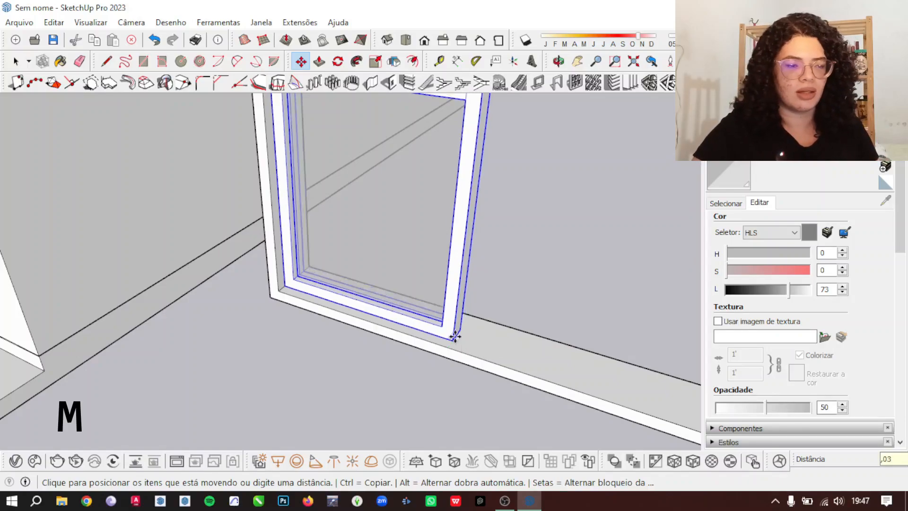
key("space")
scroll(455, 337, "down", 2)
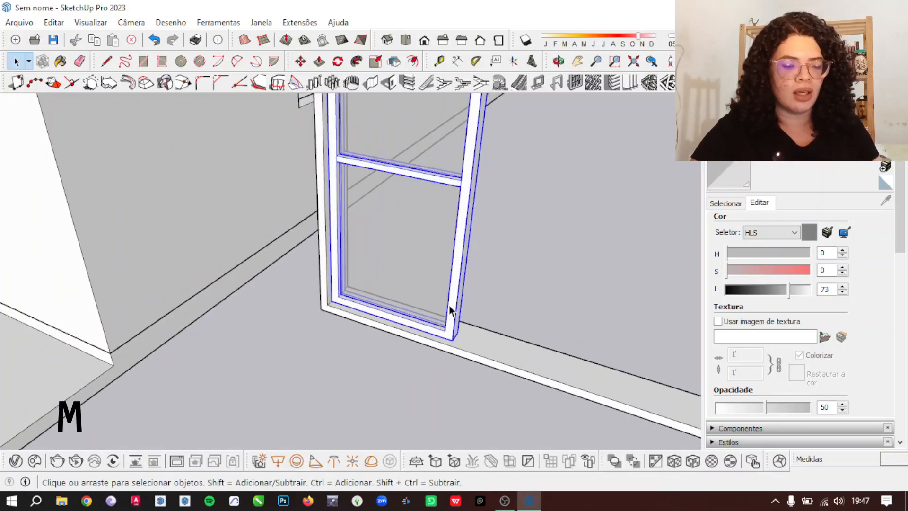
- Copy the sash about 0.48 m along the outer frame, edge to edge, and repeat the copy x3 to fill the opening
key("m")
scroll(330, 310, "up", 2)
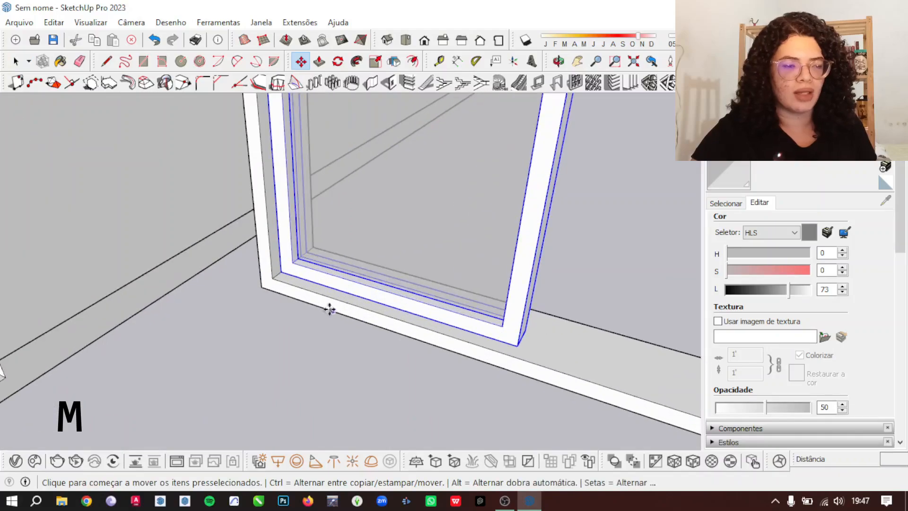
left_click(283, 274)
left_click(517, 349)
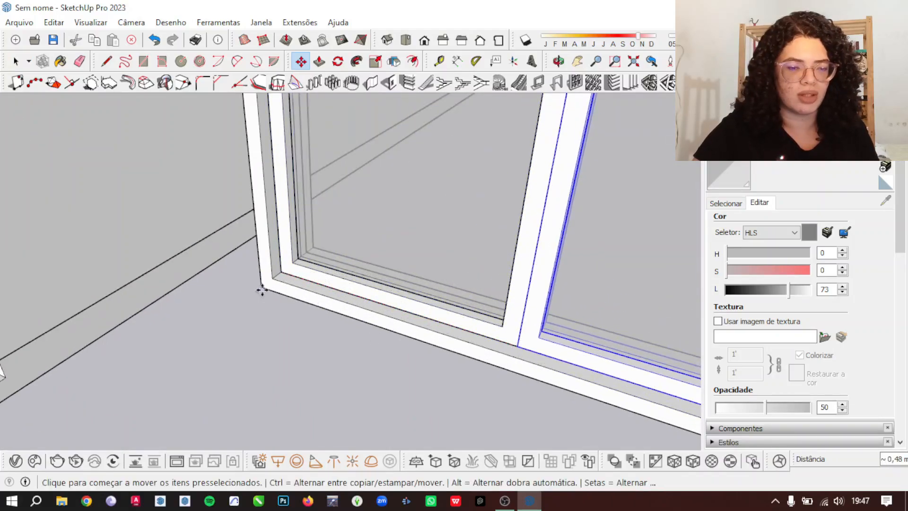
scroll(261, 289, "down", 6)
scroll(379, 348, "up", 2)
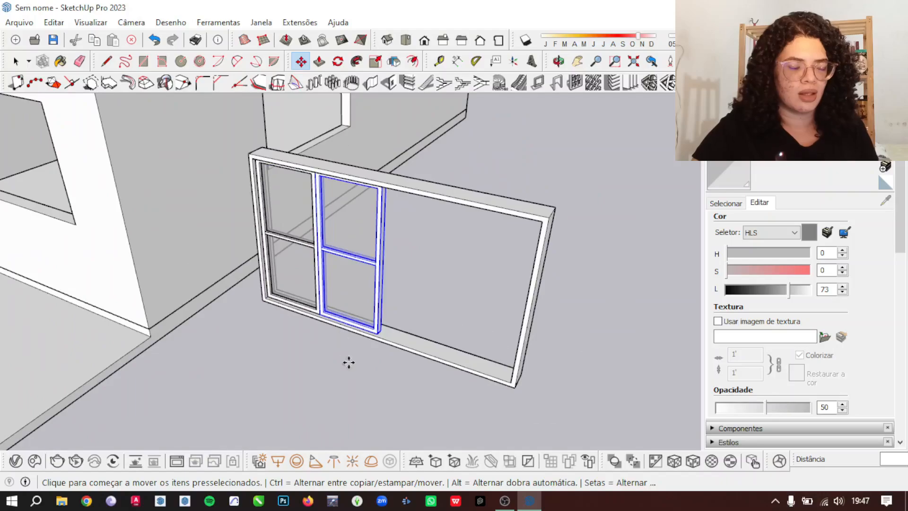
scroll(348, 363, "up", 1)
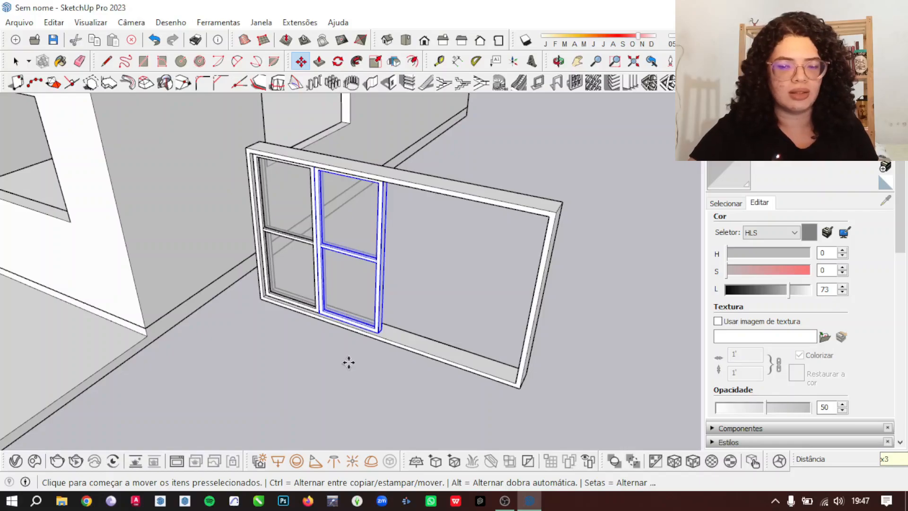
key("Return")
key("space")
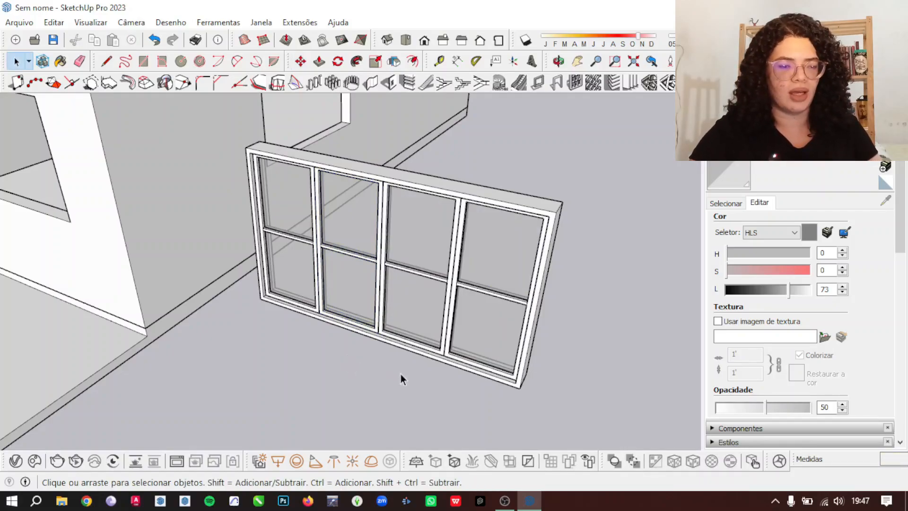
- Move the two middle sashes 0.05 m back along the green axis, so they sit behind the two outer sashes
scroll(444, 391, "up", 2)
middle_click_drag(575, 303, 431, 304)
scroll(422, 310, "up", 2)
left_click(431, 305)
scroll(430, 305, "up", 3)
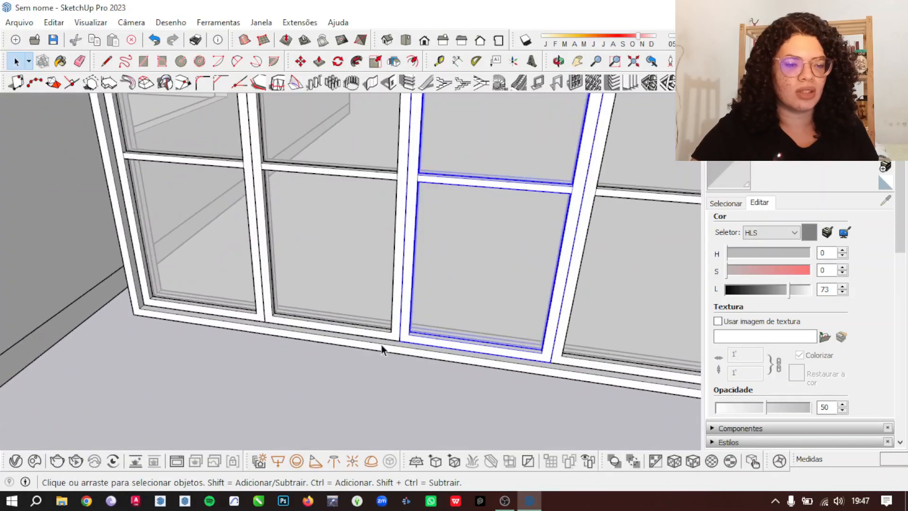
key("m")
scroll(253, 325, "up", 5)
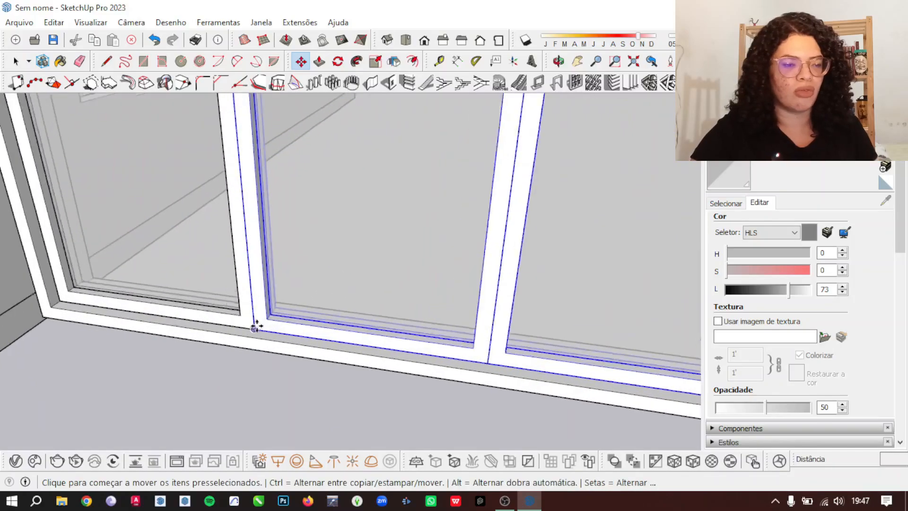
scroll(302, 372, "down", 3)
scroll(264, 340, "up", 2)
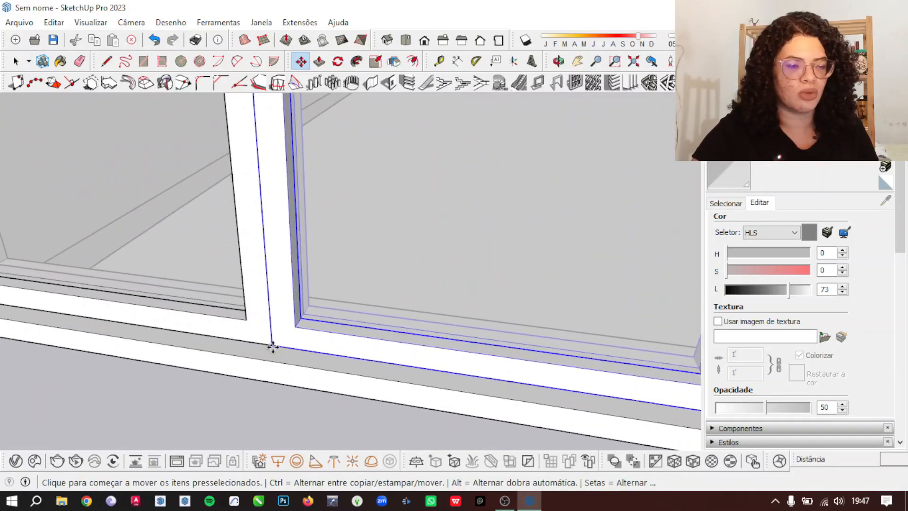
left_click(272, 346)
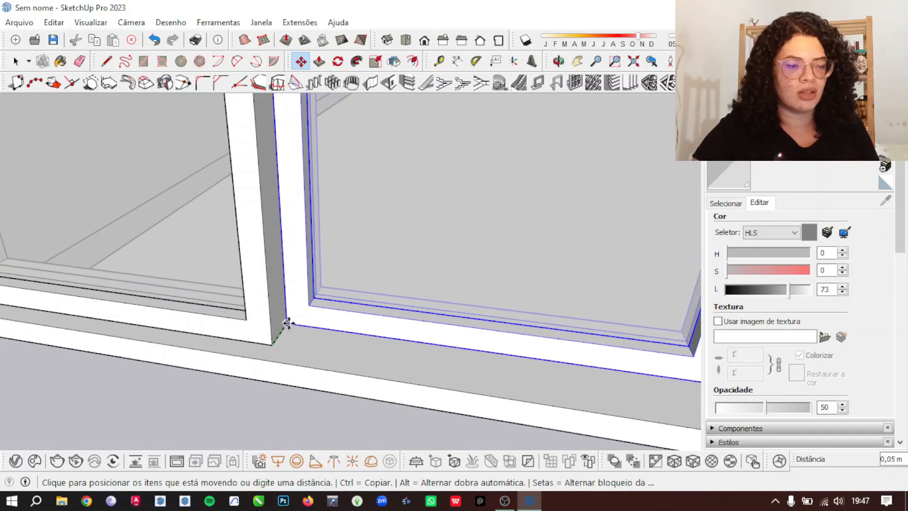
left_click(287, 325)
scroll(288, 331, "down", 8)
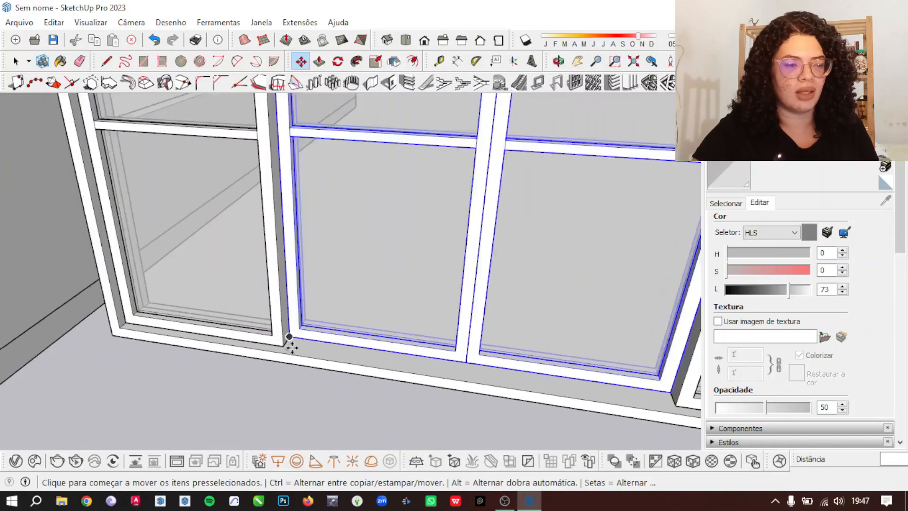
key("space")
left_click(391, 393)
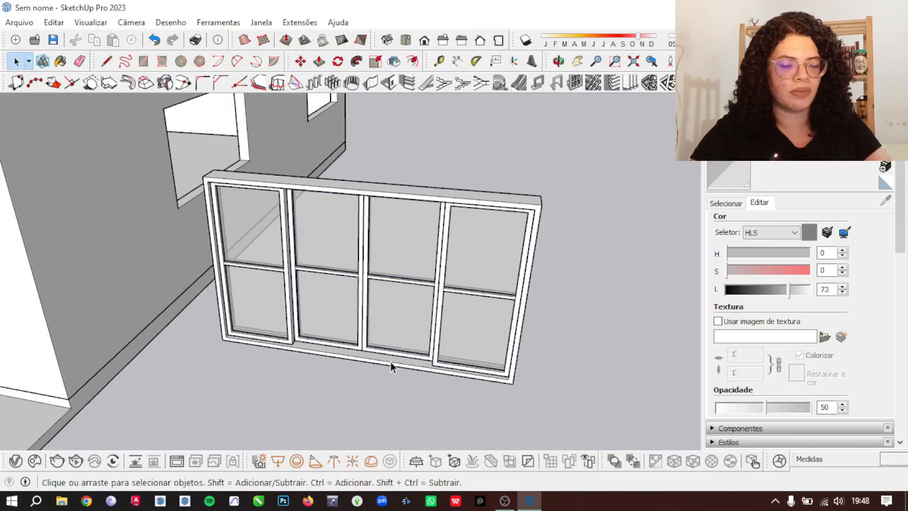
- Open the rightmost sash component of the sliding window for editing
middle_click_drag(392, 366, 459, 359)
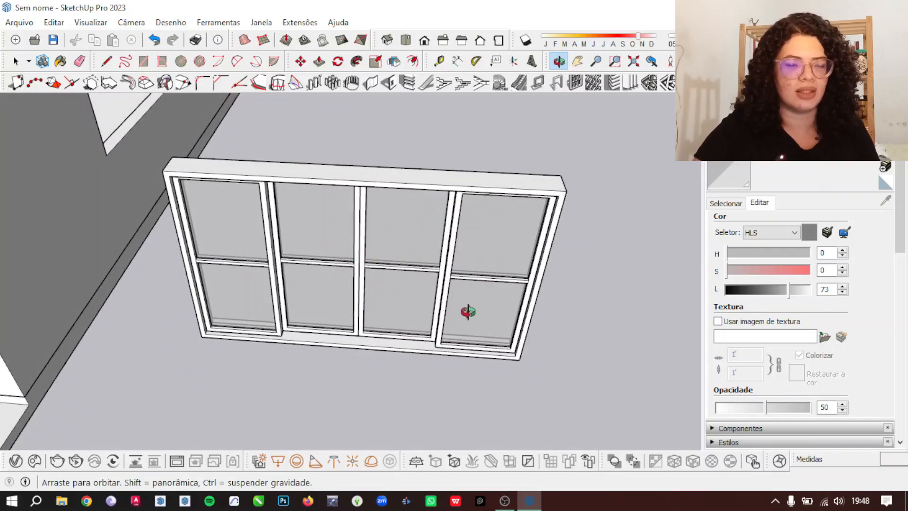
middle_click_drag(469, 312, 408, 246)
key("space")
scroll(495, 185, "up", 5)
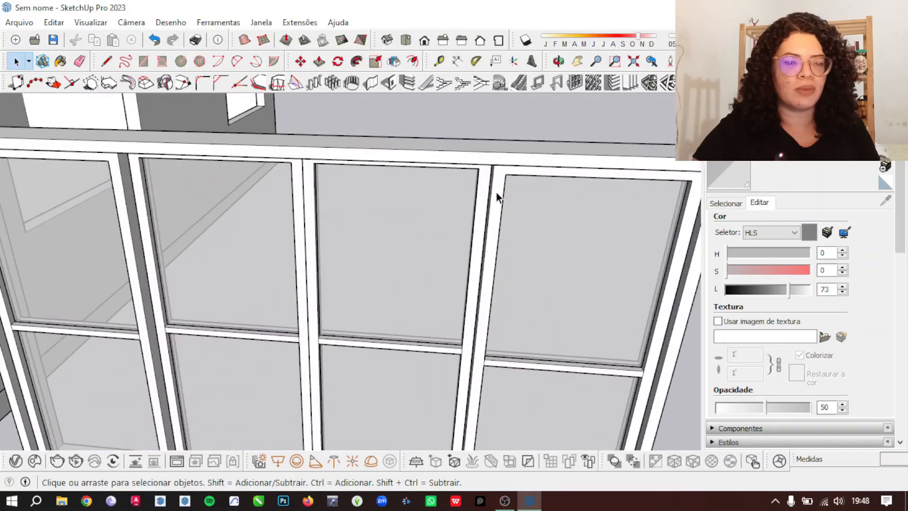
double_click(497, 196)
triple_click(497, 196)
scroll(492, 208, "down", 5)
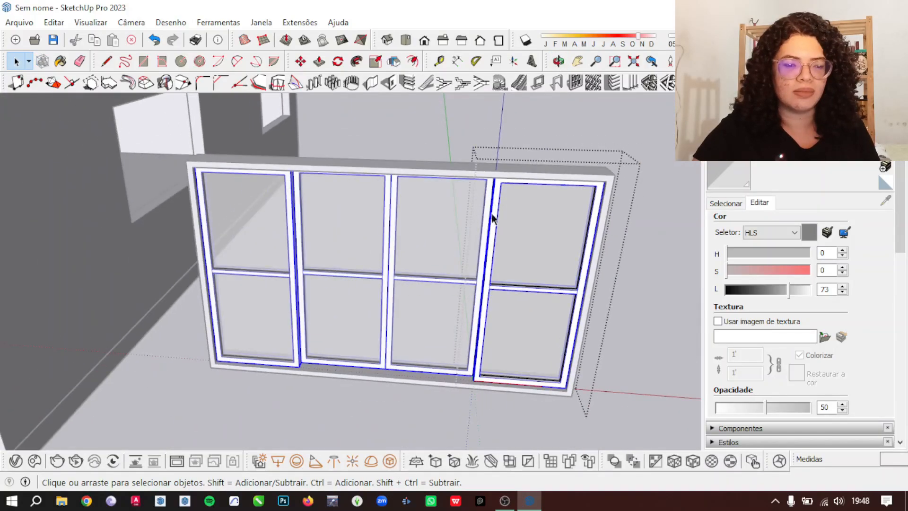
scroll(528, 312, "up", 4)
scroll(681, 305, "up", 3)
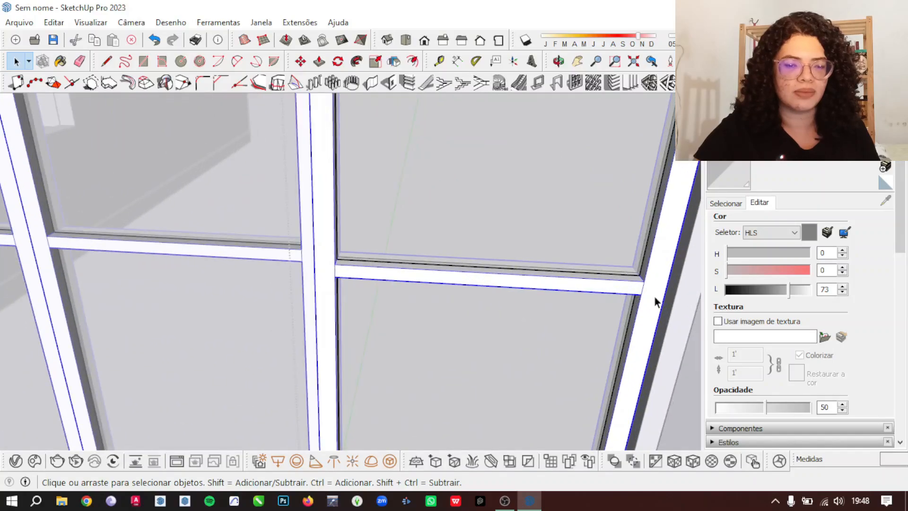
scroll(634, 300, "down", 3)
scroll(578, 299, "down", 3)
- Select the sash's frame with its crossbar and paint it with Cor A08 from the Cores collection
left_click(559, 244)
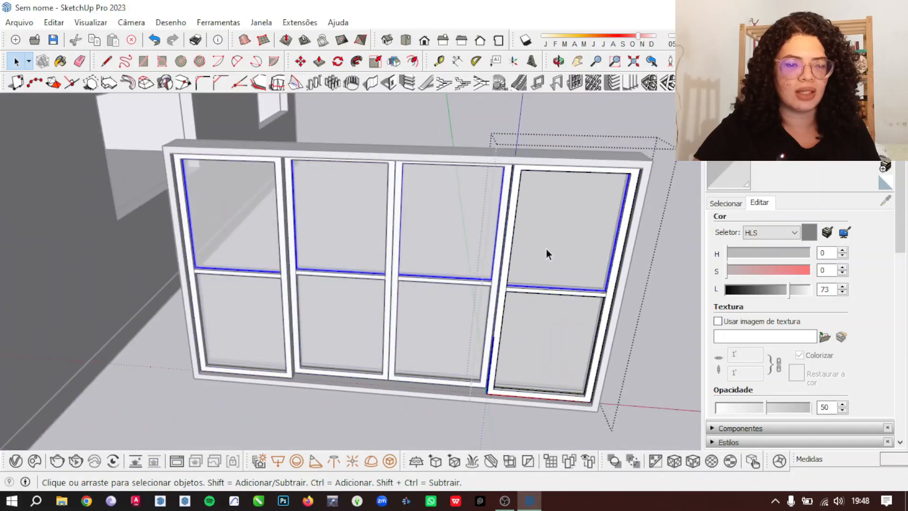
scroll(582, 317, "up", 2)
left_click(624, 302)
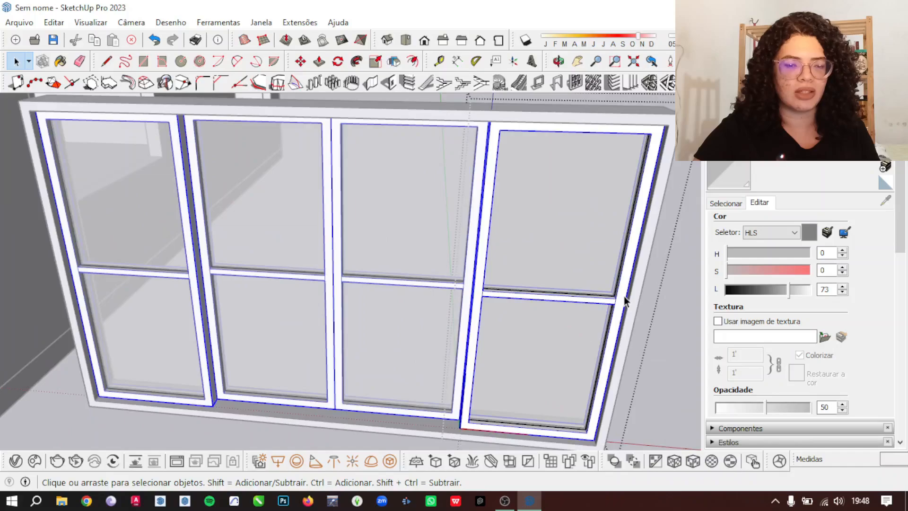
left_click(726, 203)
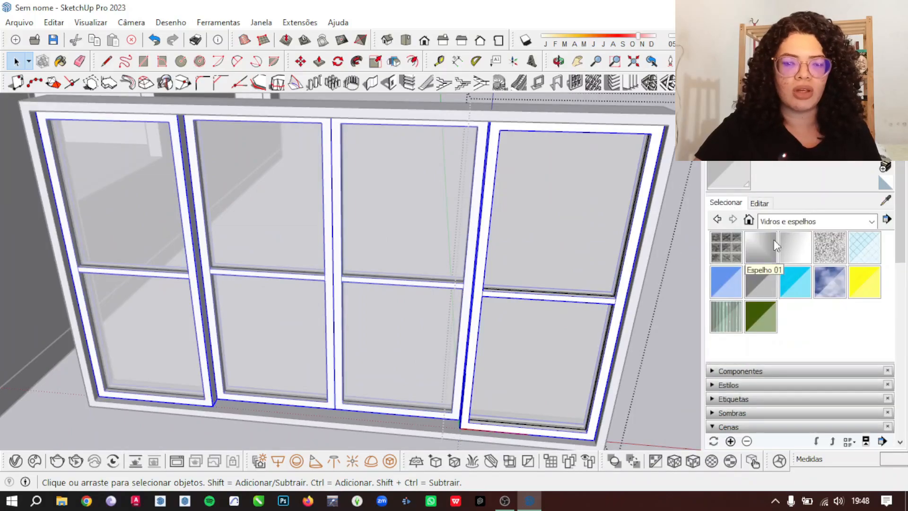
left_click(873, 222)
scroll(823, 257, "up", 4)
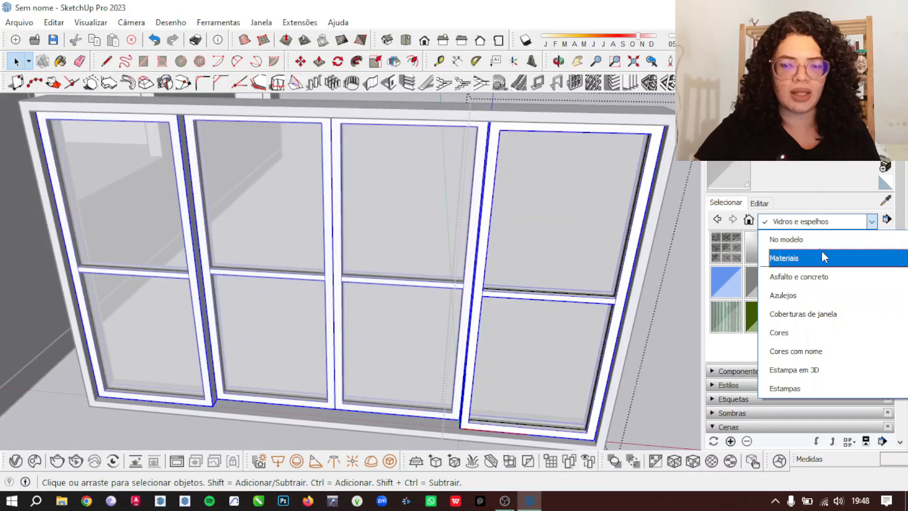
left_click(799, 331)
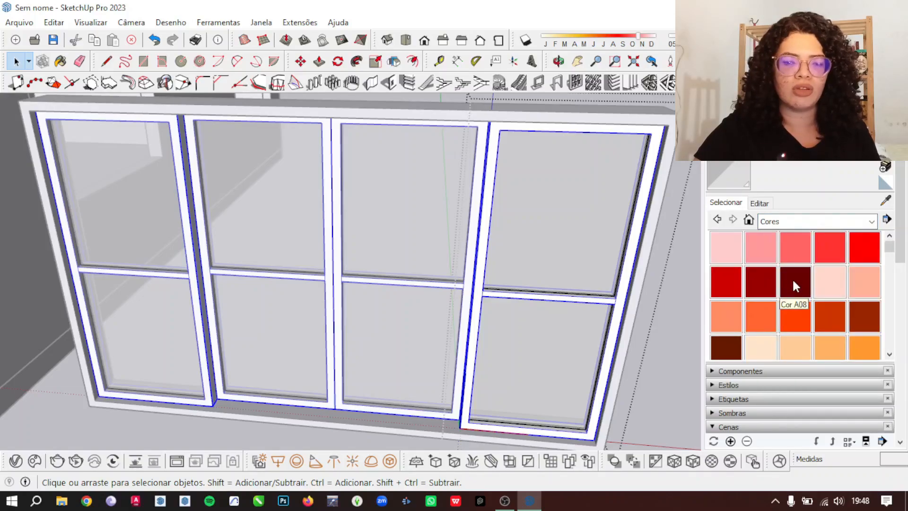
left_click(795, 283)
left_click(624, 296)
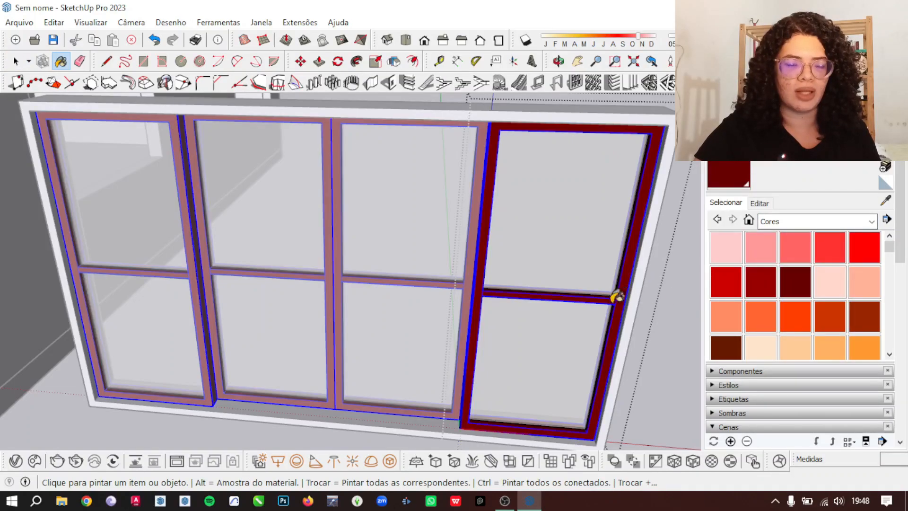
scroll(554, 258, "down", 3)
key("space")
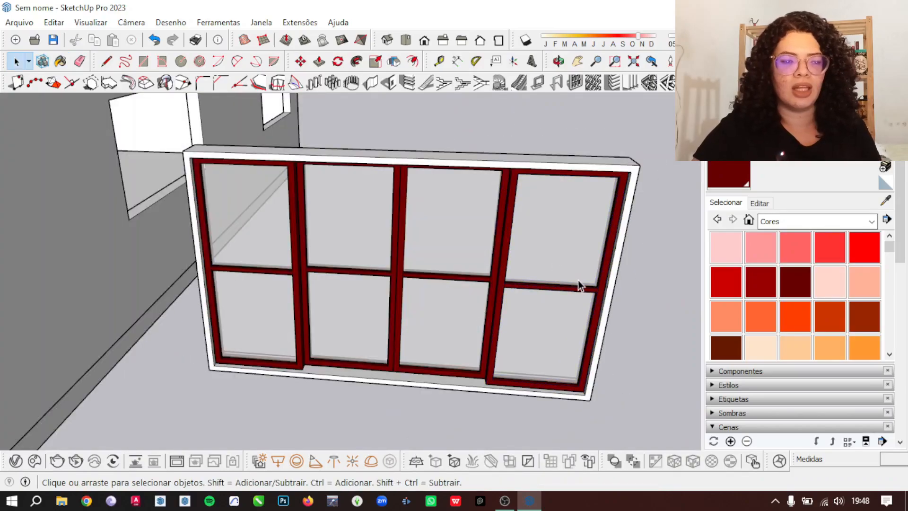
- Apply the wood image 8b3ea756_Diff_4k_srgb from the Imagens > Texturas folder as the texture of the sash frame material
scroll(580, 281, "up", 1)
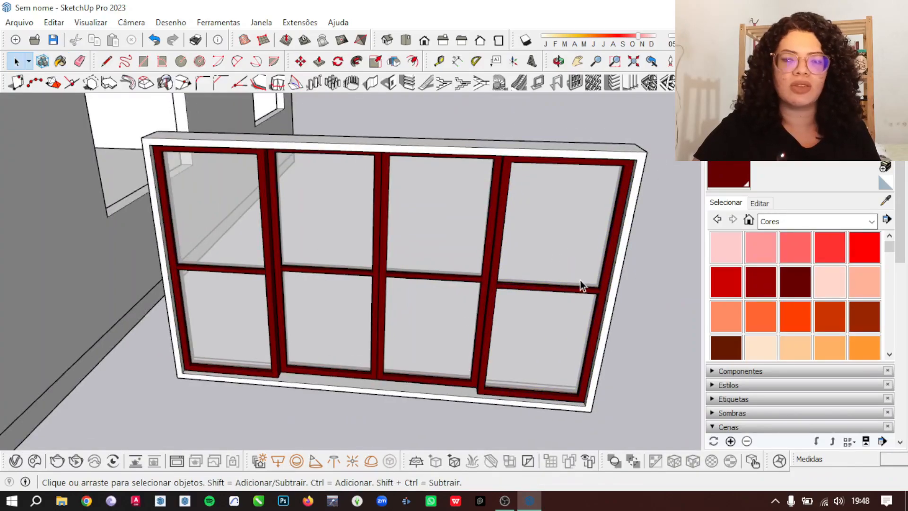
left_click(760, 204)
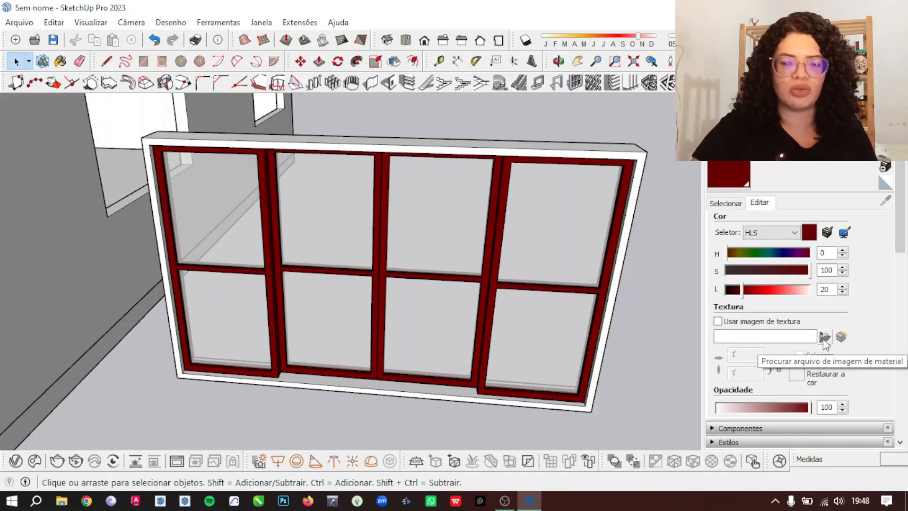
left_click(825, 337)
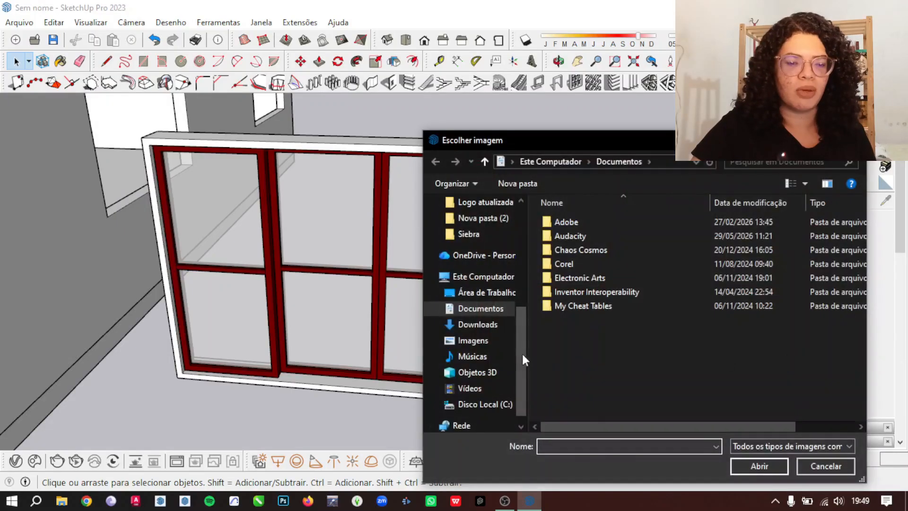
left_click(468, 340)
double_click(624, 344)
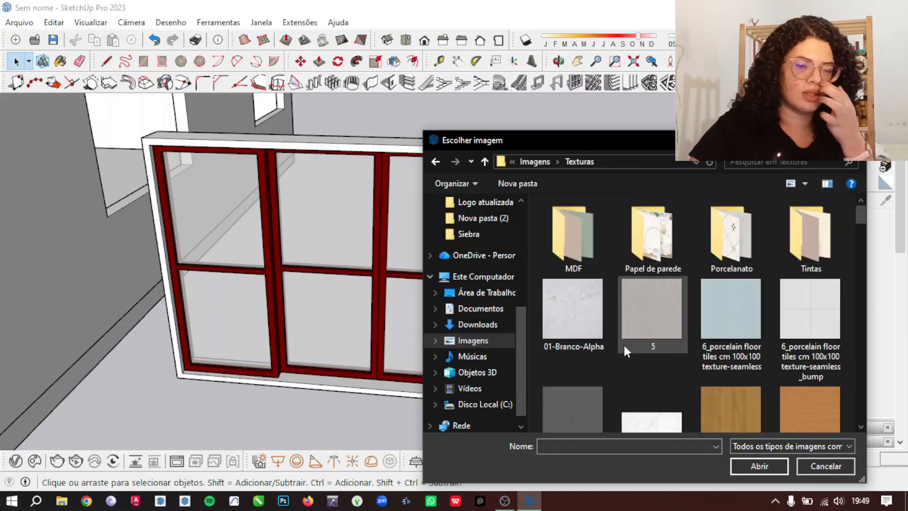
scroll(774, 339, "down", 1)
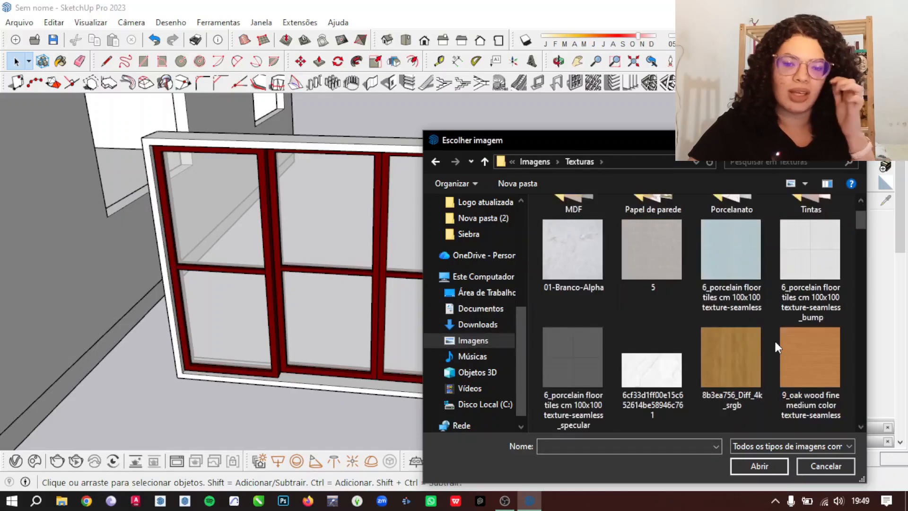
left_click(737, 370)
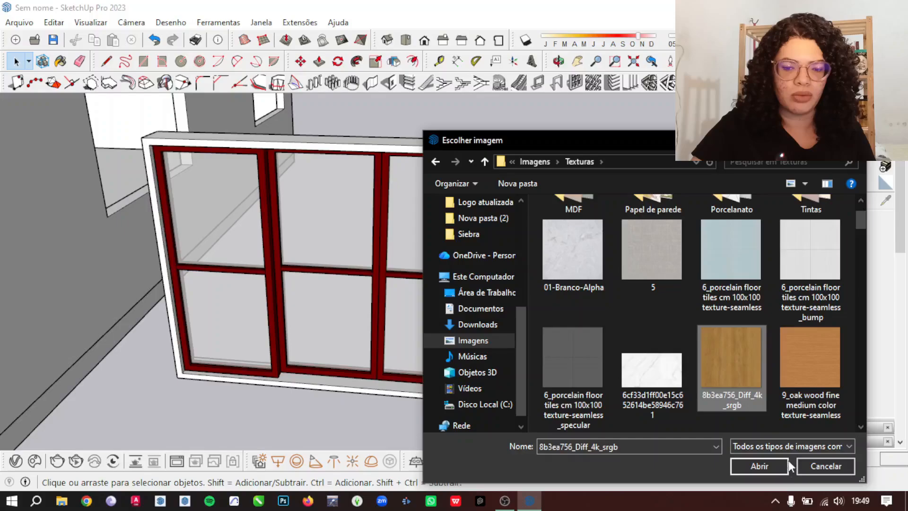
left_click(774, 465)
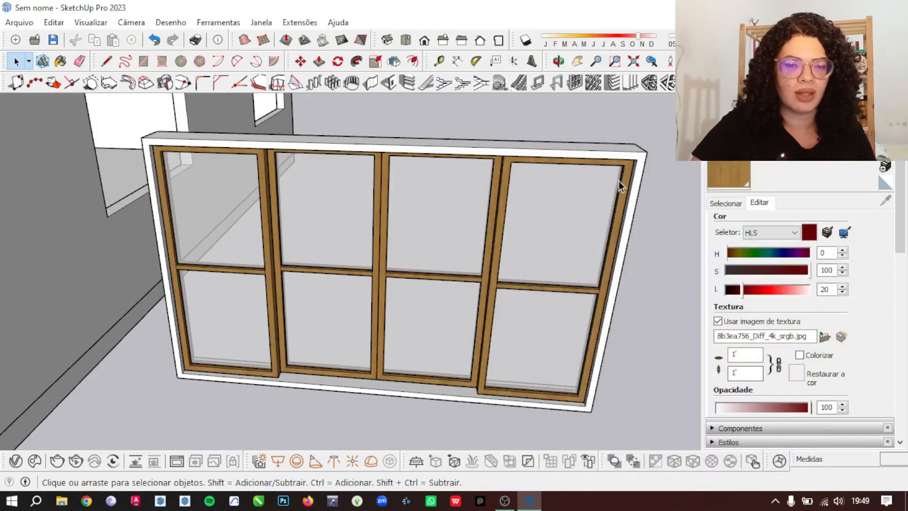
- Paint the window's white outer frame with the same wood material as the sashes
scroll(622, 186, "up", 6)
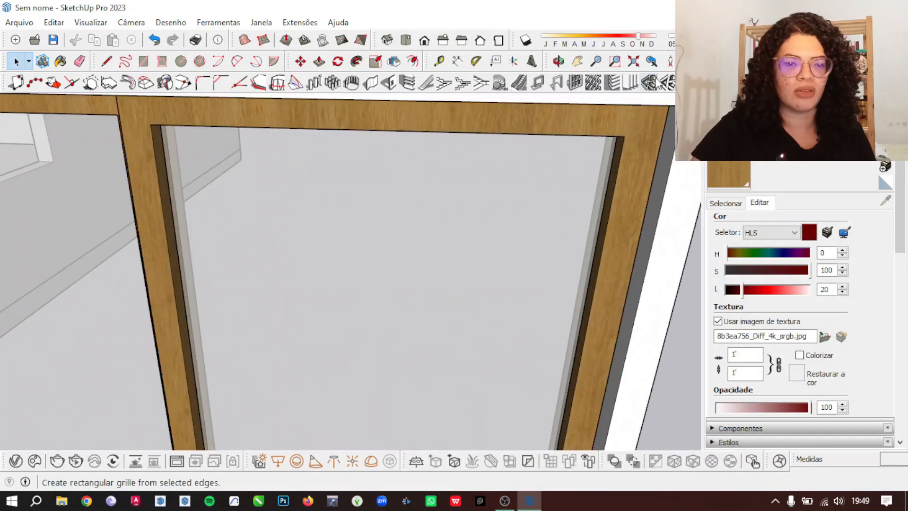
scroll(646, 142, "down", 6)
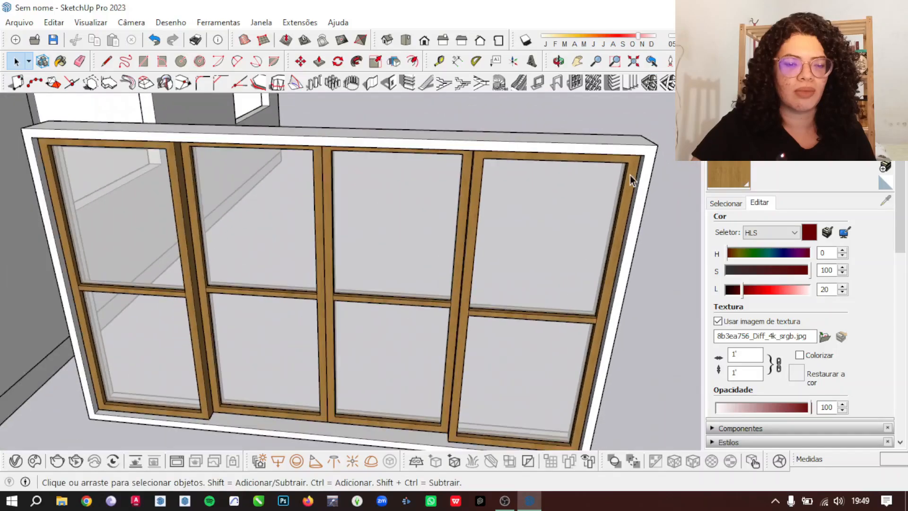
scroll(632, 182, "down", 3)
scroll(634, 189, "up", 2)
left_click(729, 162)
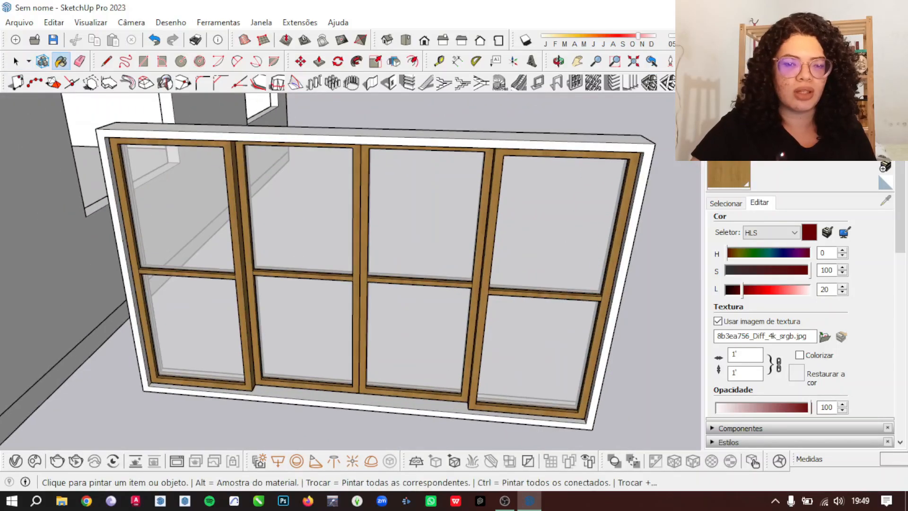
scroll(651, 141, "up", 3)
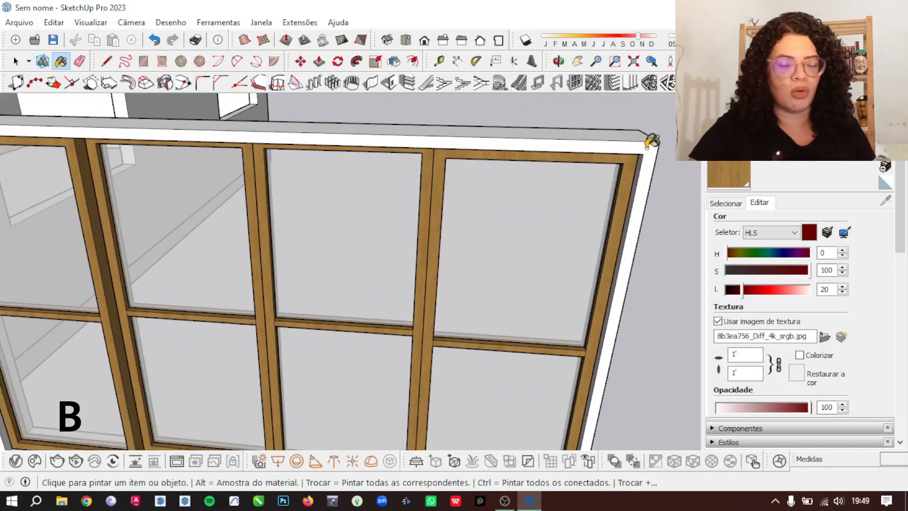
scroll(649, 144, "up", 3)
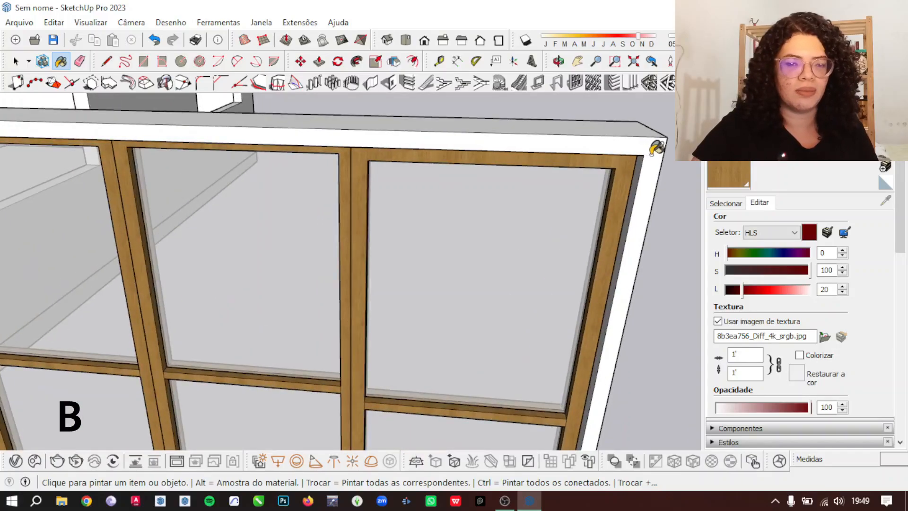
scroll(658, 144, "down", 5)
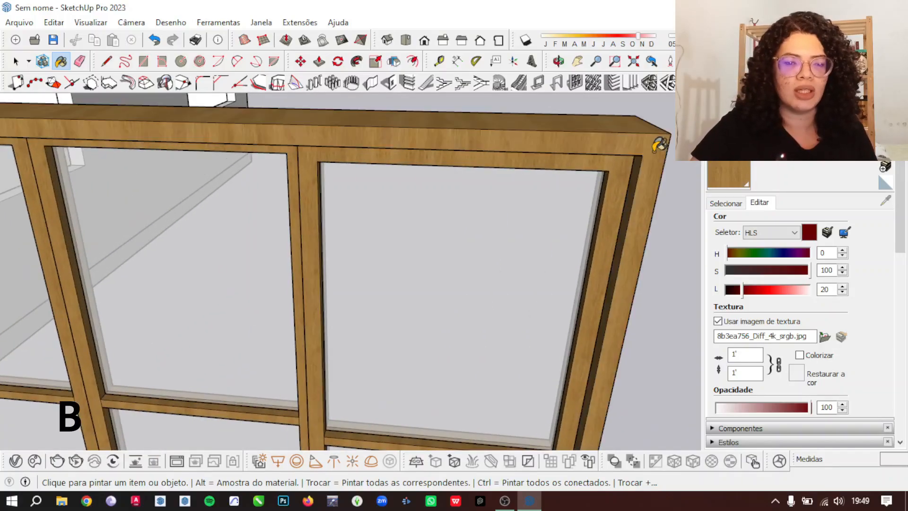
scroll(625, 341, "up", 5)
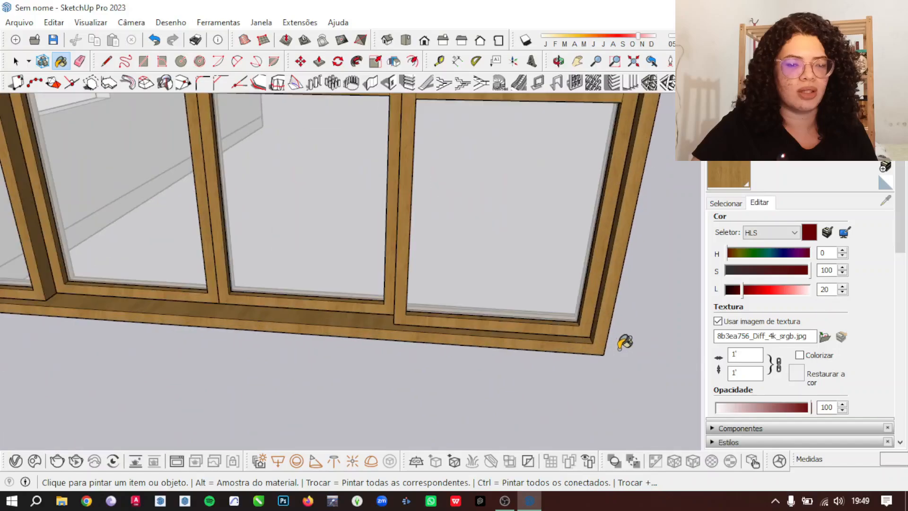
scroll(570, 324, "down", 5)
scroll(573, 331, "down", 3)
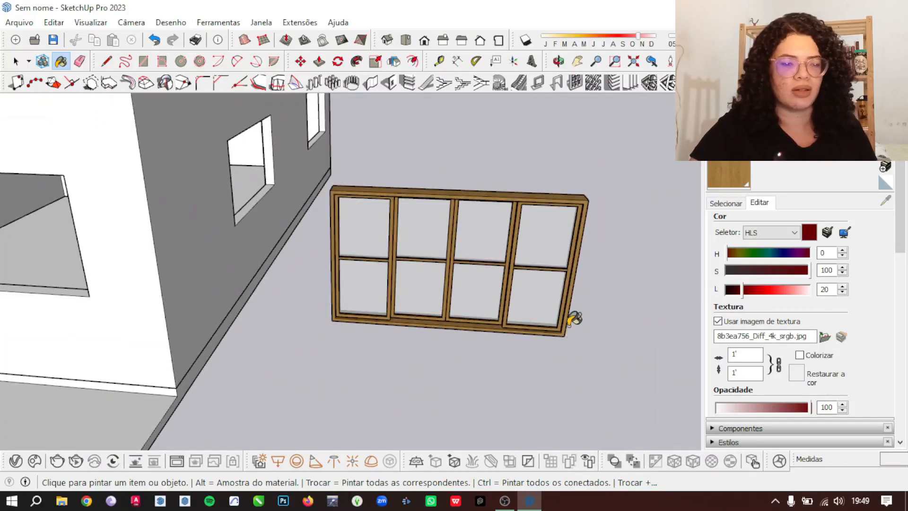
- Select the outer frame and all four sashes and make them one component
key("space")
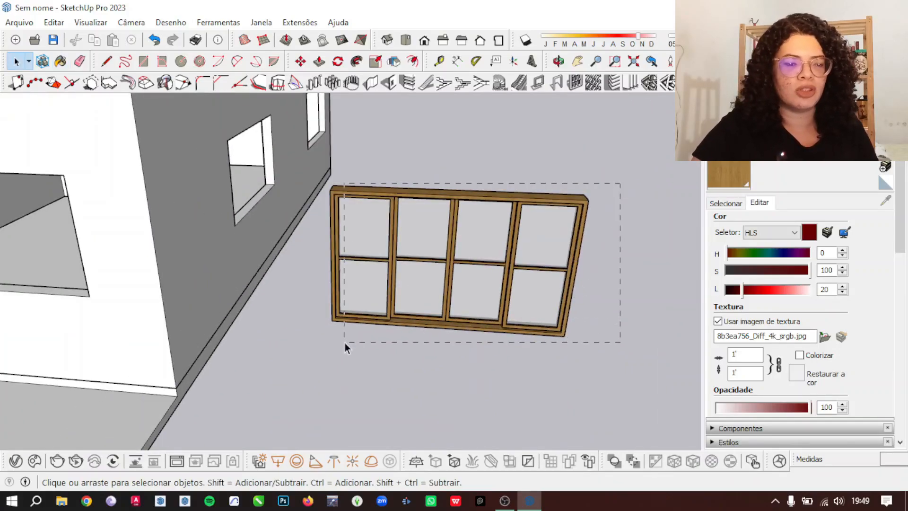
left_click_drag(345, 343, 343, 342)
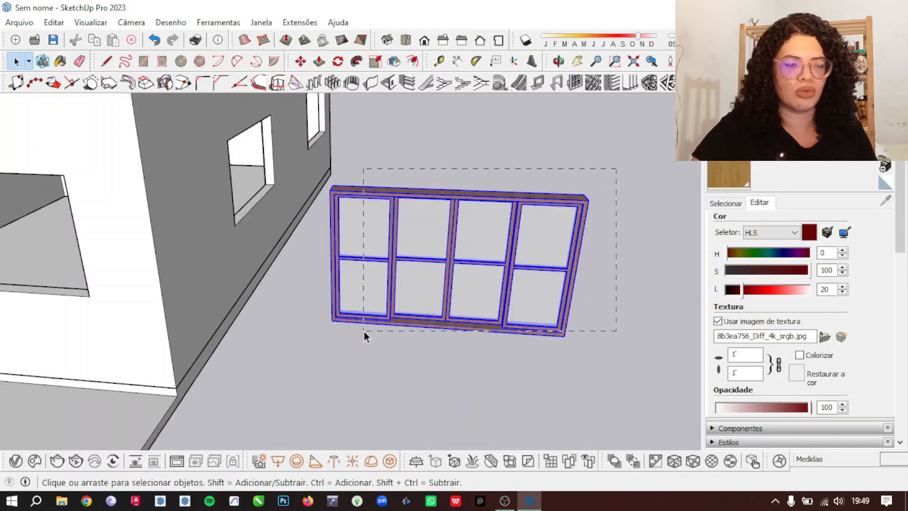
right_click(501, 234)
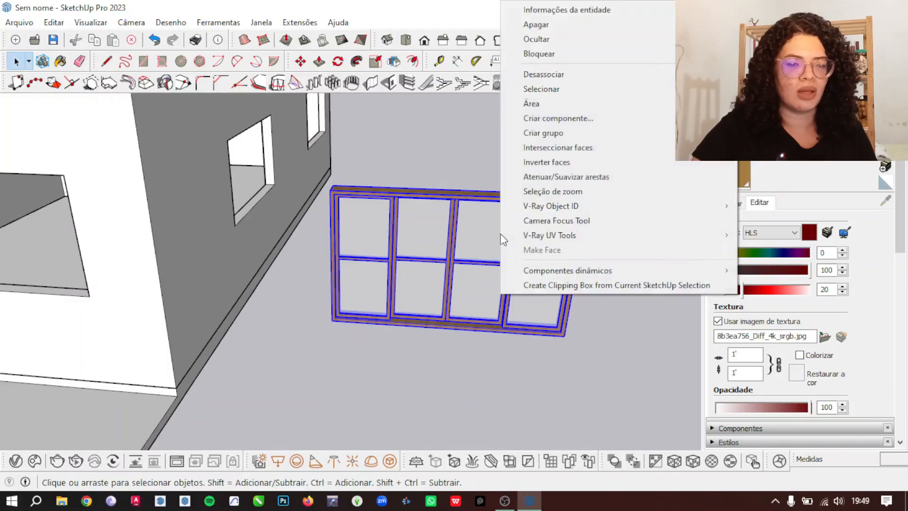
left_click(598, 118)
left_click(471, 405)
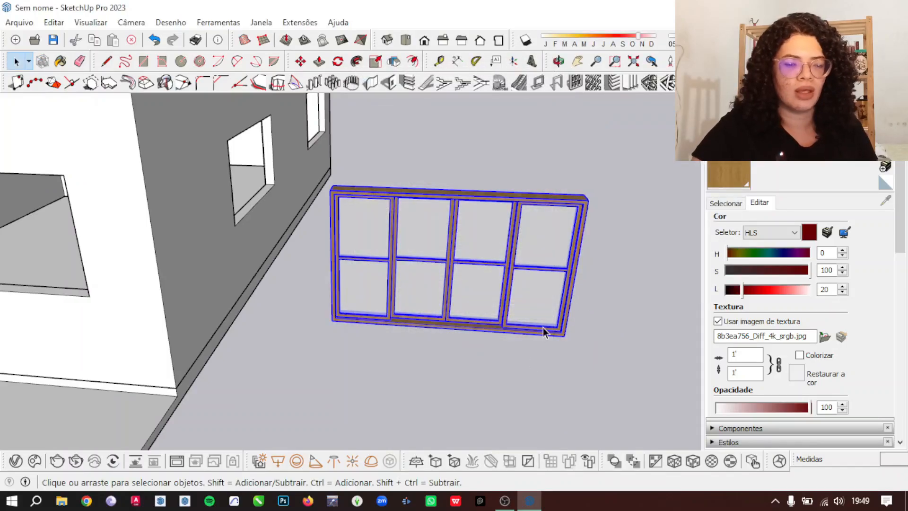
- Move the window component by its lower right corner into the matching corner of the front wall opening
scroll(543, 327, "up", 3)
key("o")
left_click_drag(600, 338, 527, 254)
key("space")
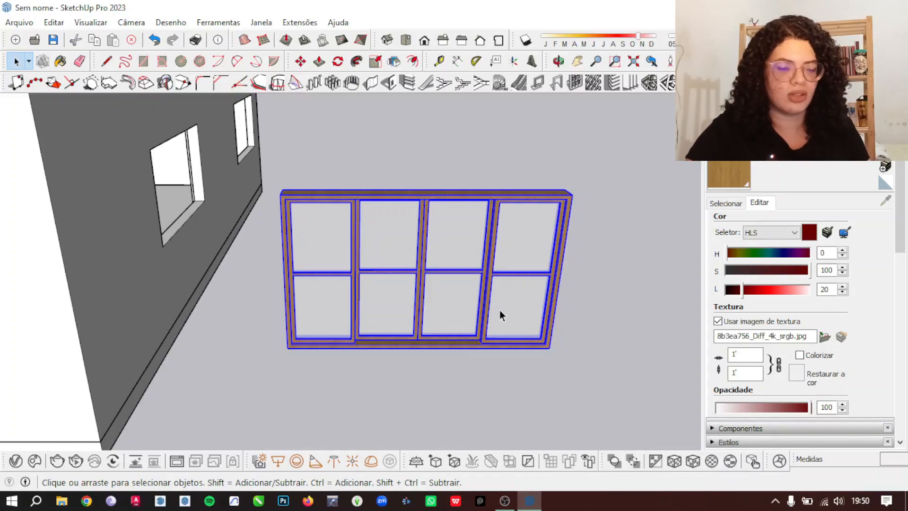
key("m")
scroll(553, 353, "up", 5)
left_click(557, 331)
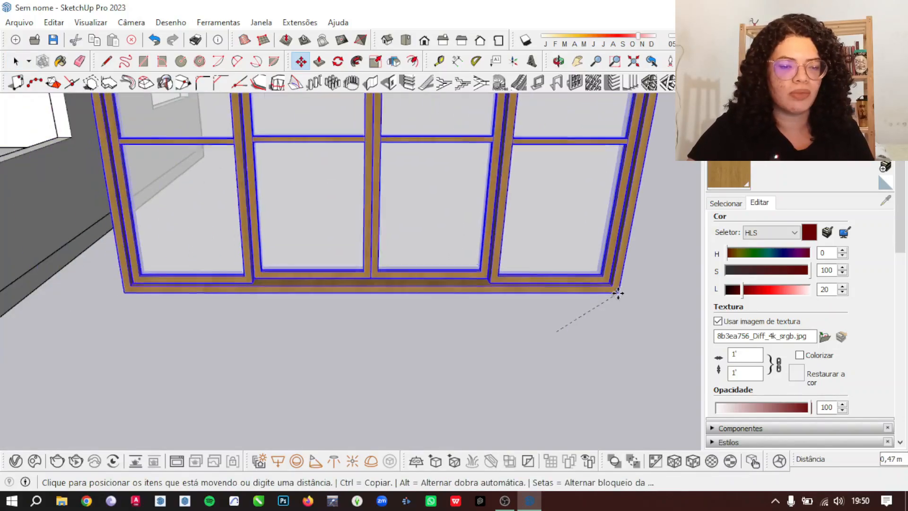
scroll(641, 317, "down", 8)
scroll(367, 320, "up", 6)
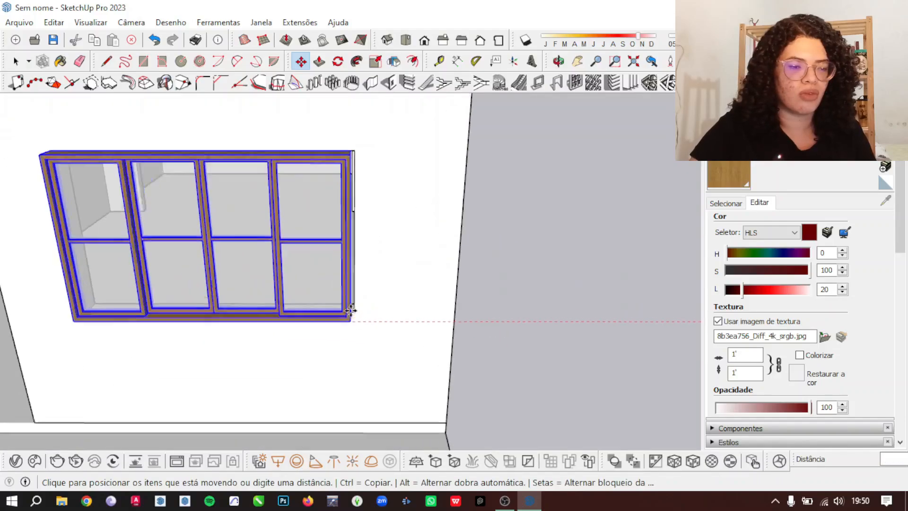
scroll(351, 310, "up", 3)
left_click(358, 315)
scroll(475, 326, "down", 3)
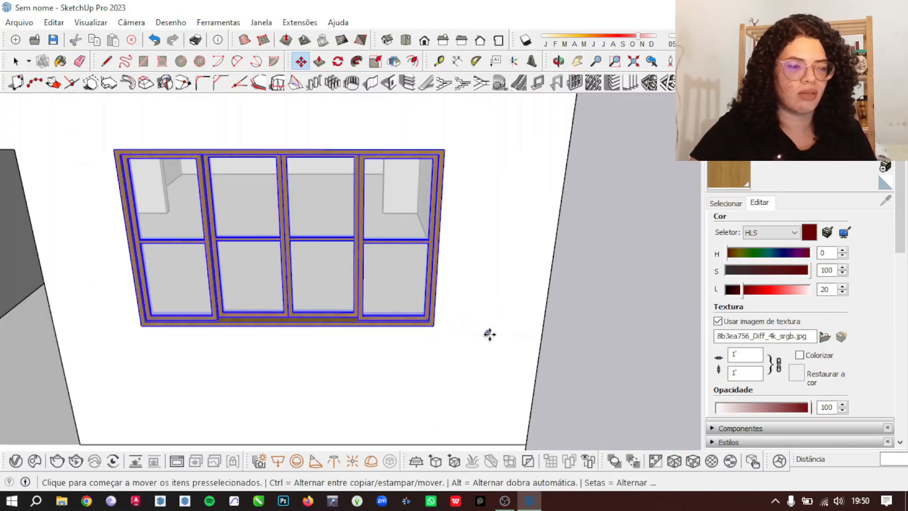
scroll(489, 333, "down", 3)
key("space")
- Copy the window component by its lower right corner into the matching corner of the other front wall's opening
scroll(348, 266, "up", 1)
key("o")
left_click_drag(405, 282, 111, 190)
left_click_drag(532, 332, 431, 283)
scroll(419, 294, "up", 3)
key("m")
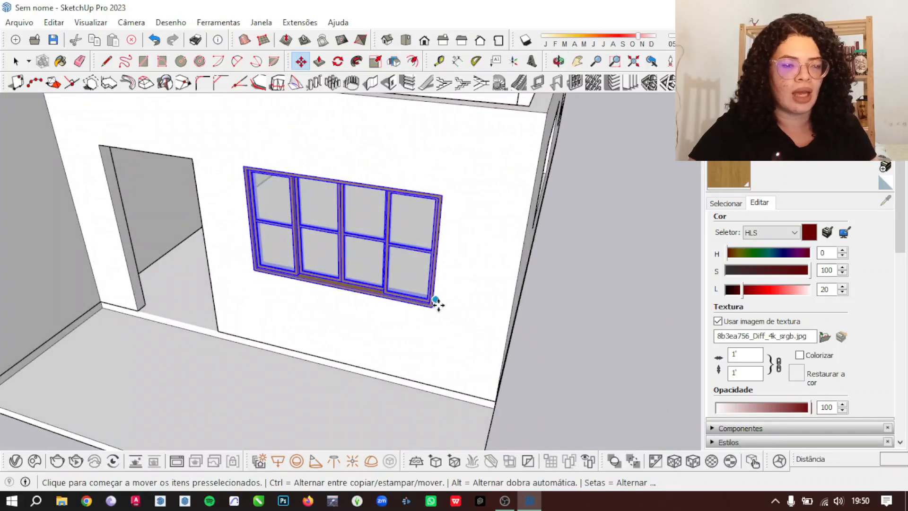
scroll(435, 312, "up", 3)
left_click(426, 301)
scroll(574, 260, "down", 6)
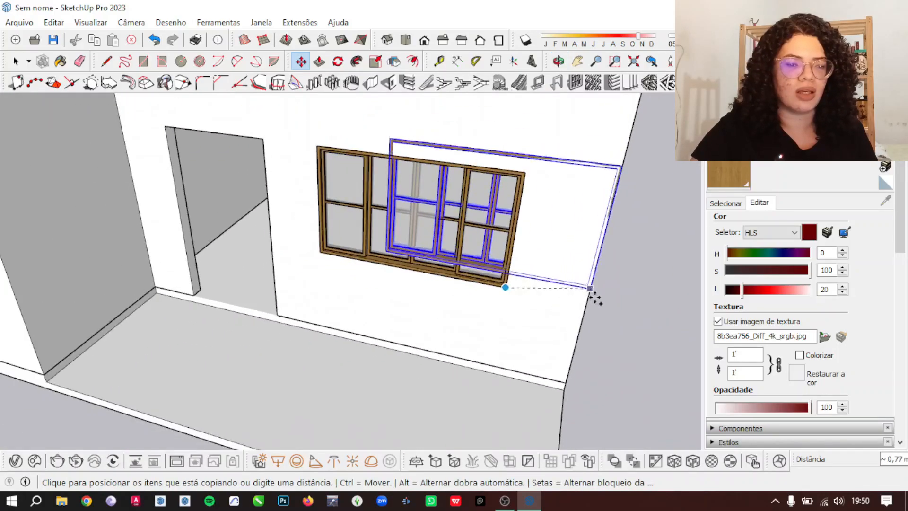
scroll(224, 303, "up", 5)
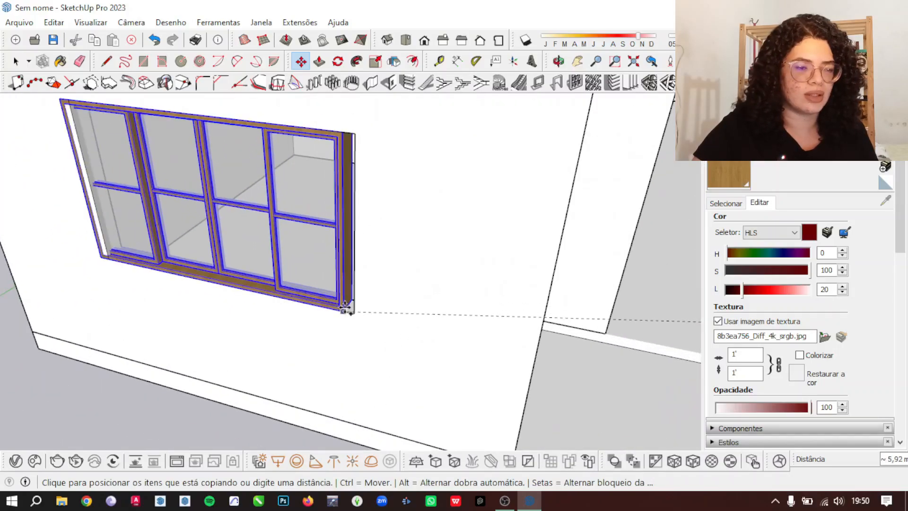
left_click(355, 312)
scroll(426, 335, "down", 4)
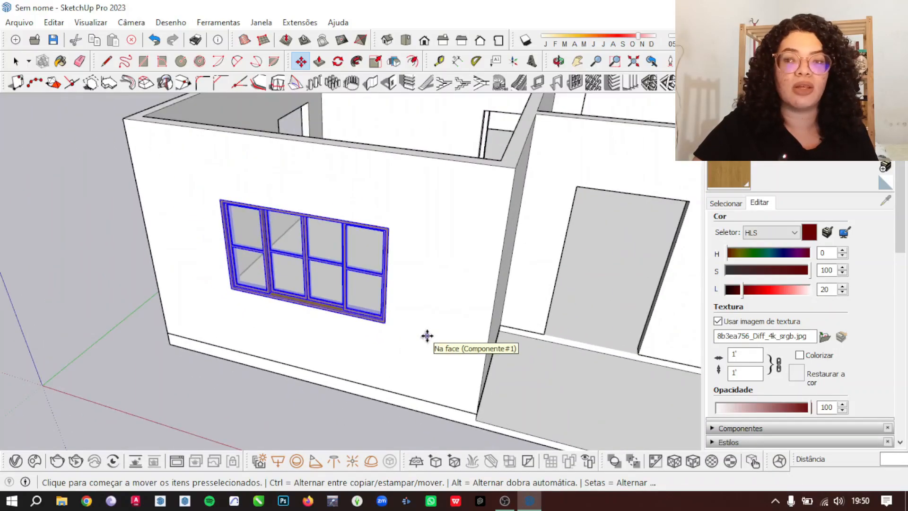
- Place another copy of the window outside the house and rotate it 90° parallel to the side wall
left_click(385, 323)
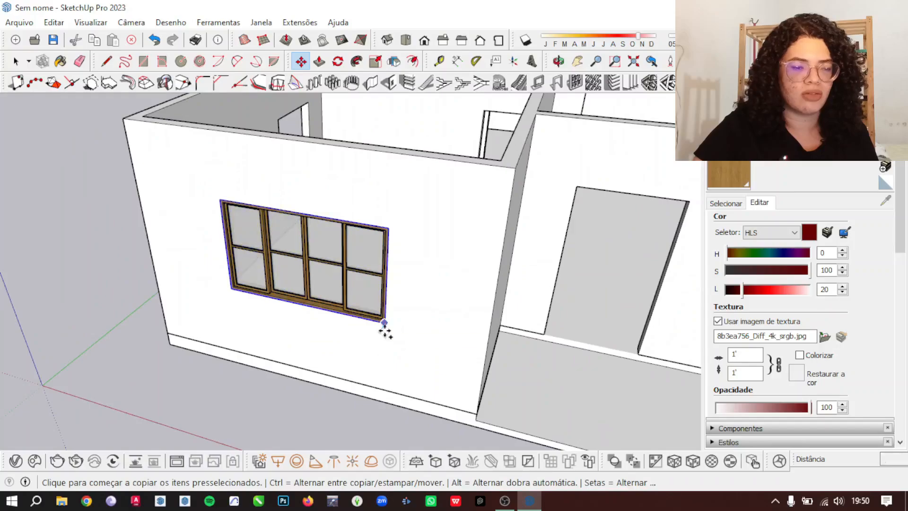
scroll(386, 325, "down", 5)
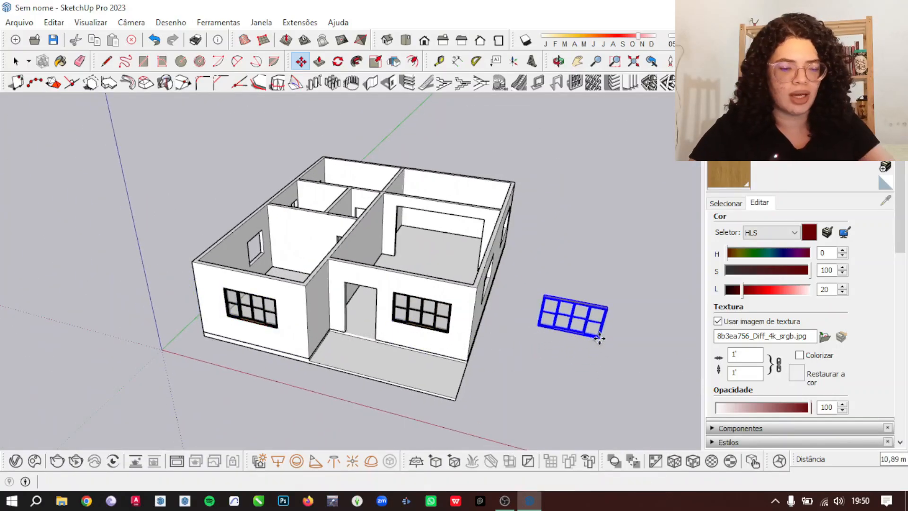
middle_click_drag(600, 339, 427, 381)
scroll(416, 373, "up", 5)
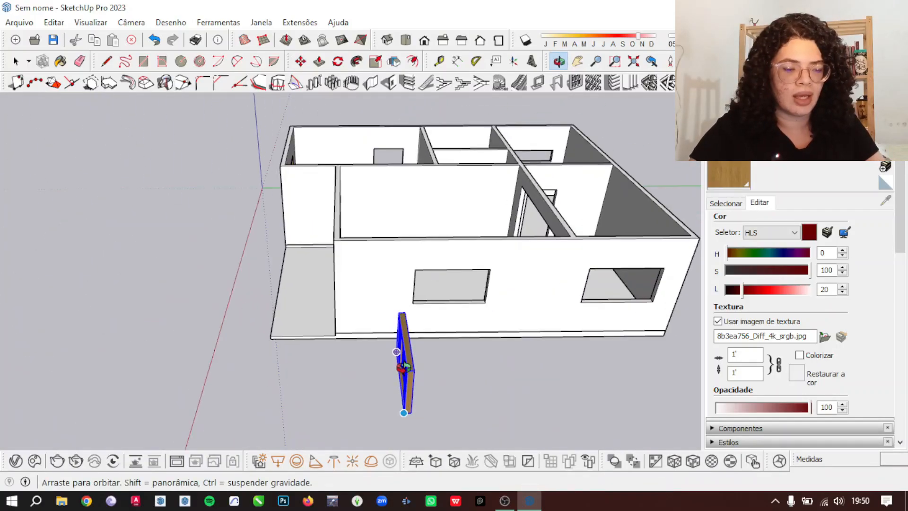
left_click(406, 371)
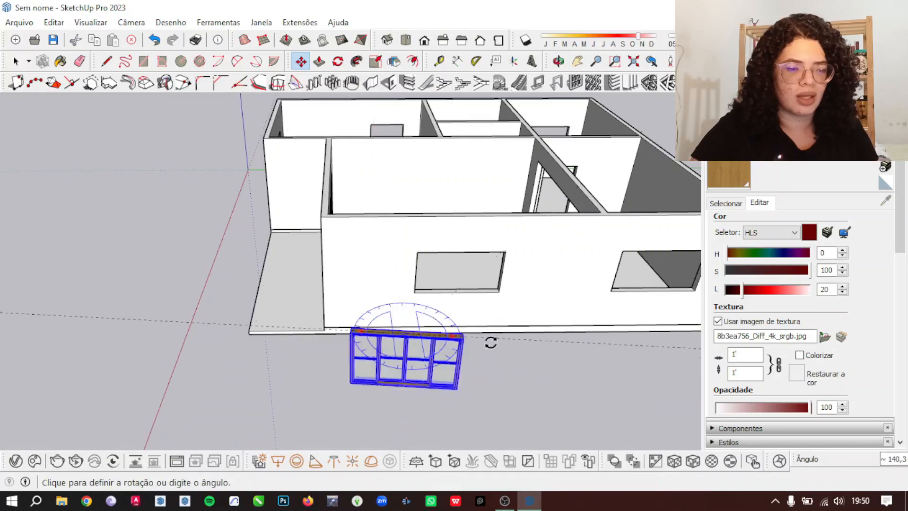
middle_click_drag(469, 335, 435, 324)
left_click(434, 330)
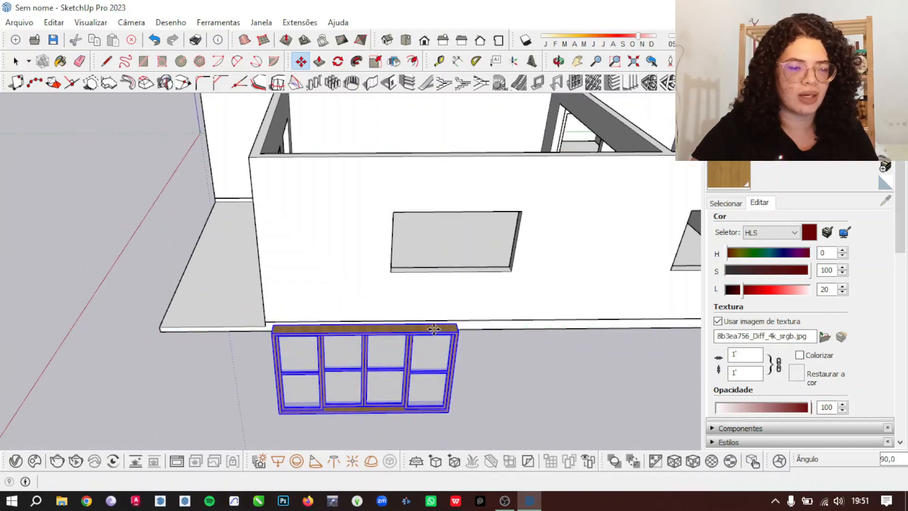
- Move the rotated window by its lower right corner into the matching corner of the side wall opening nearest the front
left_click(457, 415)
scroll(530, 261, "up", 2)
scroll(531, 261, "up", 2)
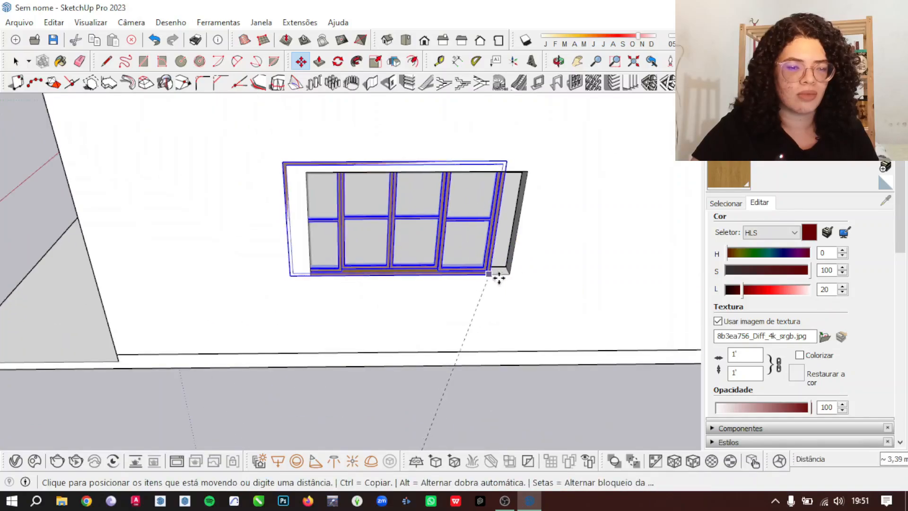
left_click(511, 272)
scroll(518, 251, "up", 3)
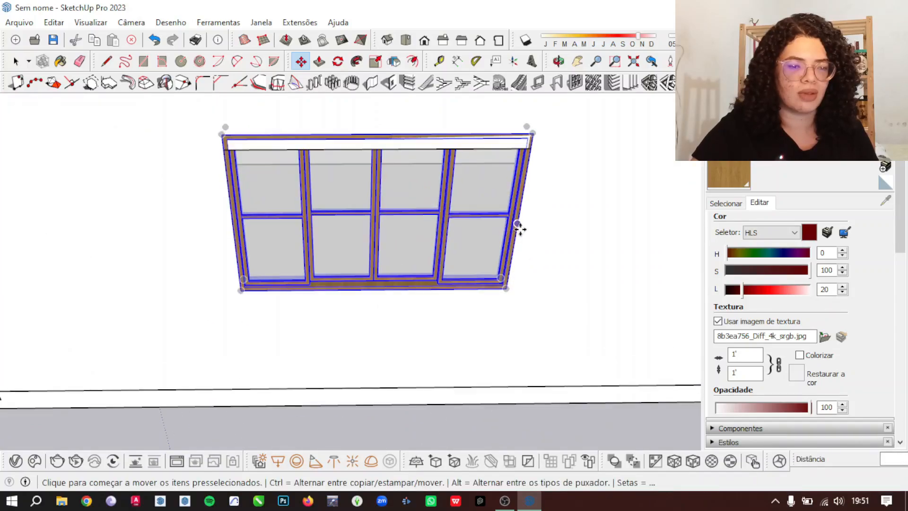
- Try to scale the side window's height by about 0.92 on the blue axis to match the opening's top
scroll(519, 282, "down", 4)
scroll(516, 203, "down", 2)
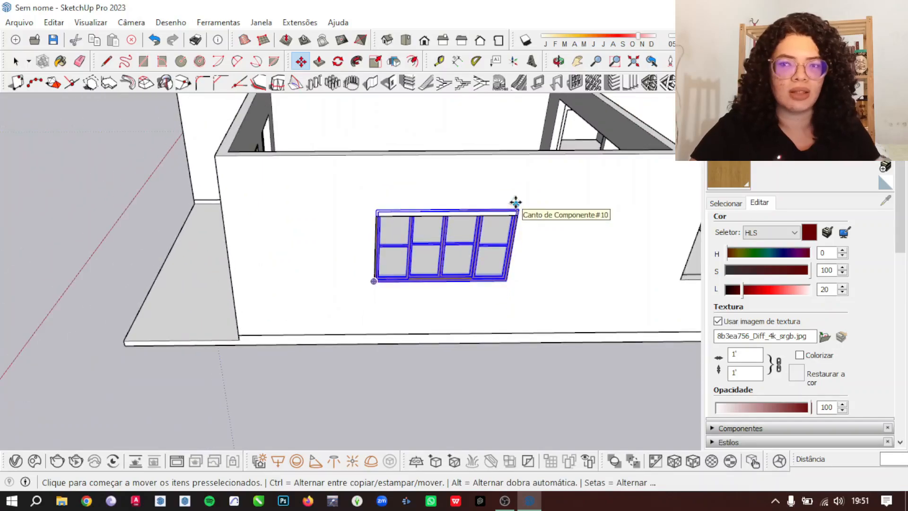
scroll(470, 202, "up", 4)
key("s")
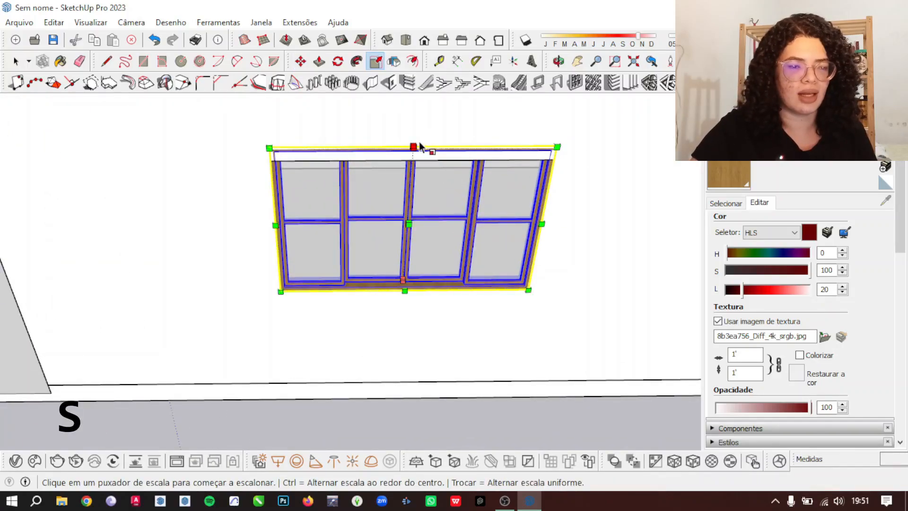
scroll(413, 141, "up", 3)
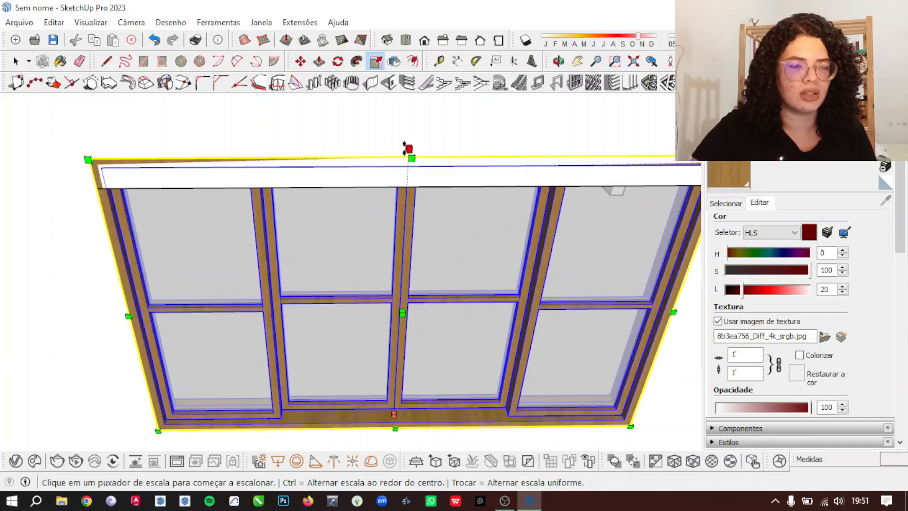
left_click(410, 148)
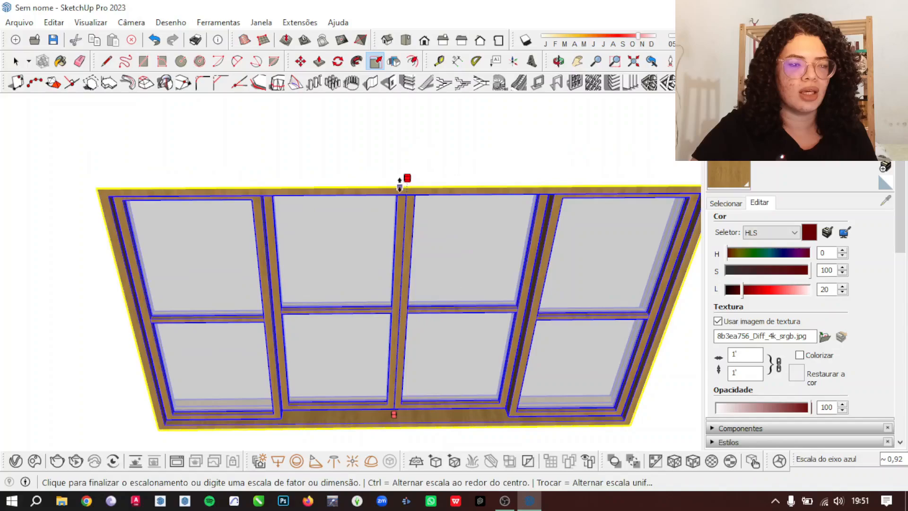
left_click(398, 188)
scroll(416, 229, "down", 5)
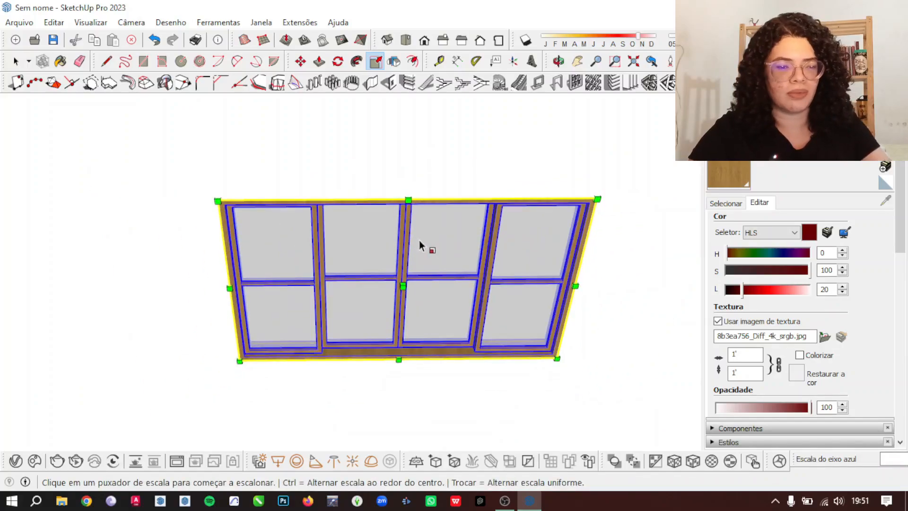
middle_click_drag(421, 245, 548, 235)
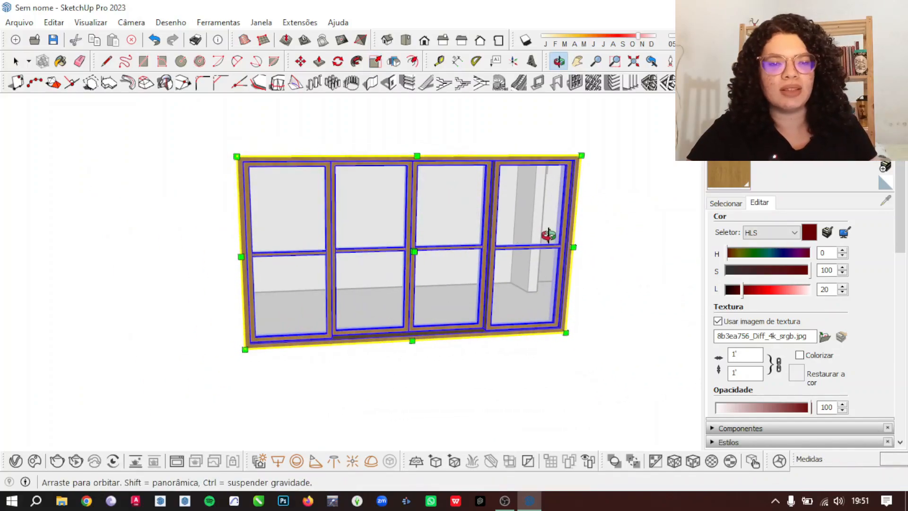
key("space")
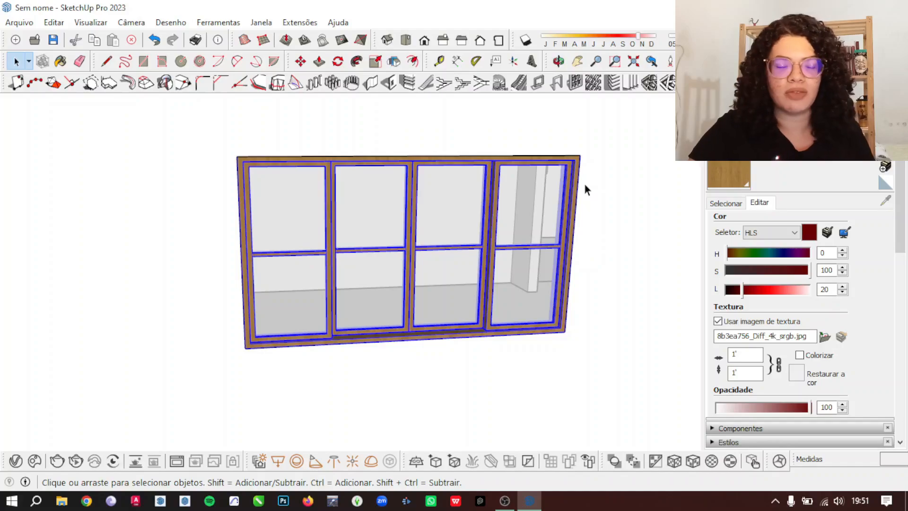
- Measure the thickness of the scaled window's top frame rail and examine the sash's top rail
scroll(538, 156, "up", 4)
key("t")
scroll(538, 147, "up", 4)
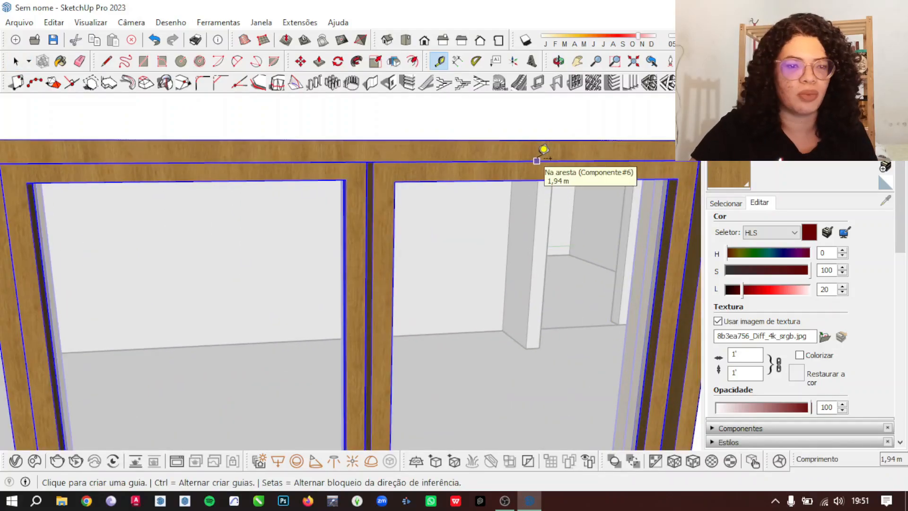
left_click(544, 149)
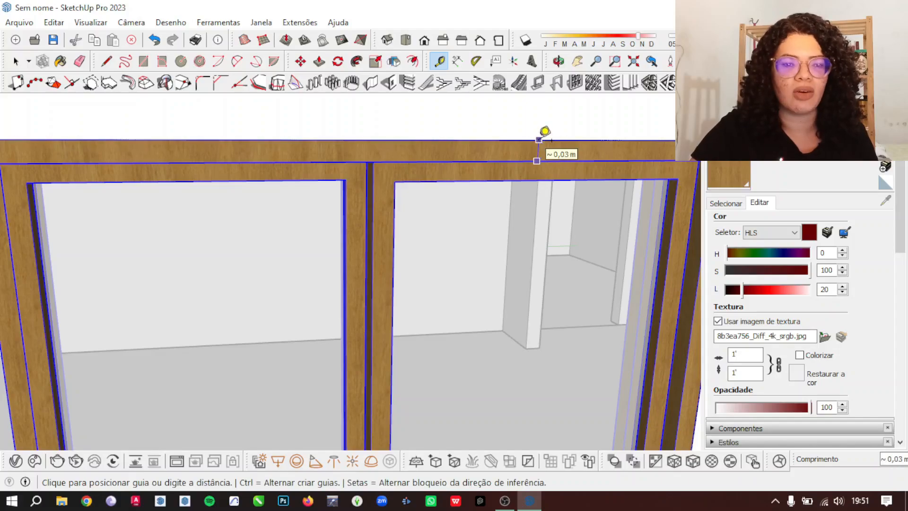
scroll(541, 141, "down", 6)
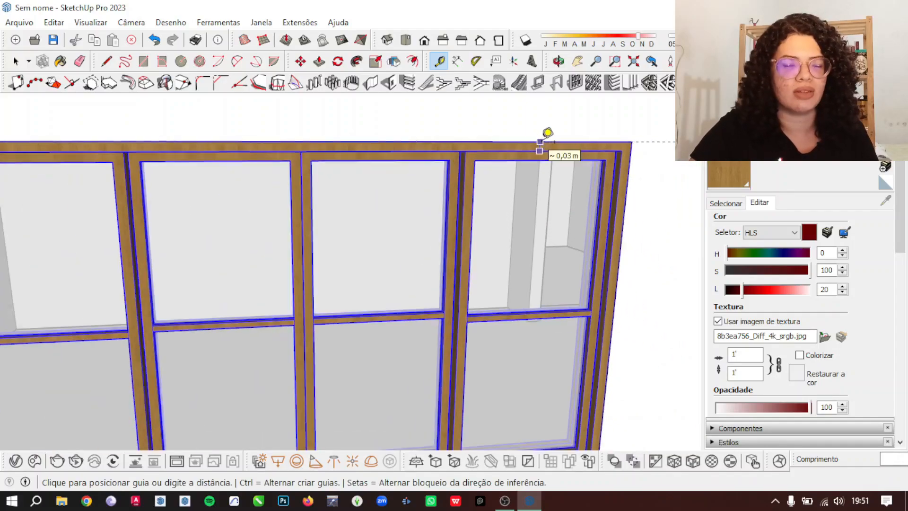
key("Escape")
scroll(513, 142, "up", 3)
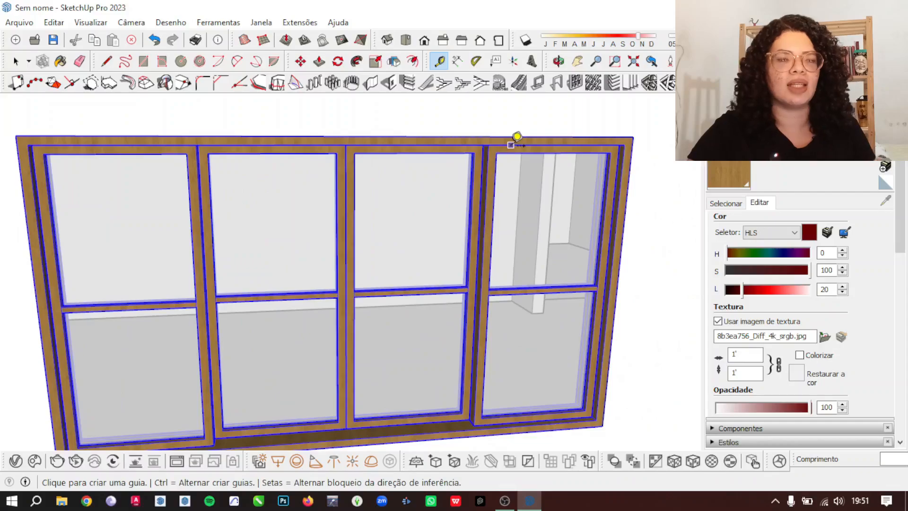
scroll(516, 139, "up", 5)
left_click(512, 147)
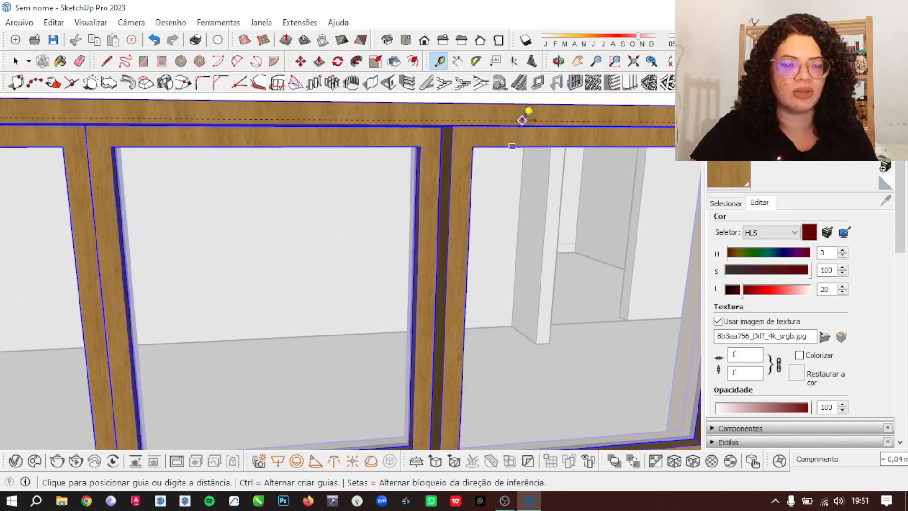
key("space")
- Undo the side window's height scaling and measure the thickness of its unscaled top frame rail
scroll(493, 194, "down", 8)
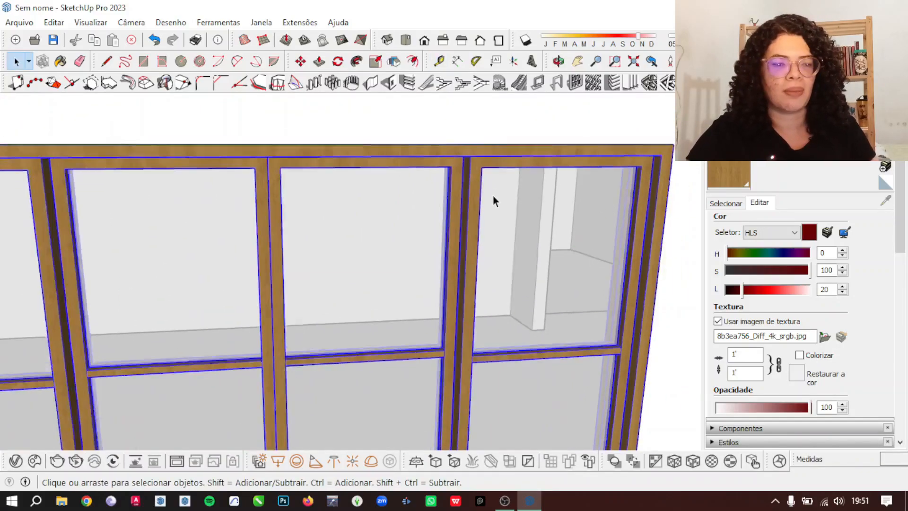
scroll(433, 225, "down", 4)
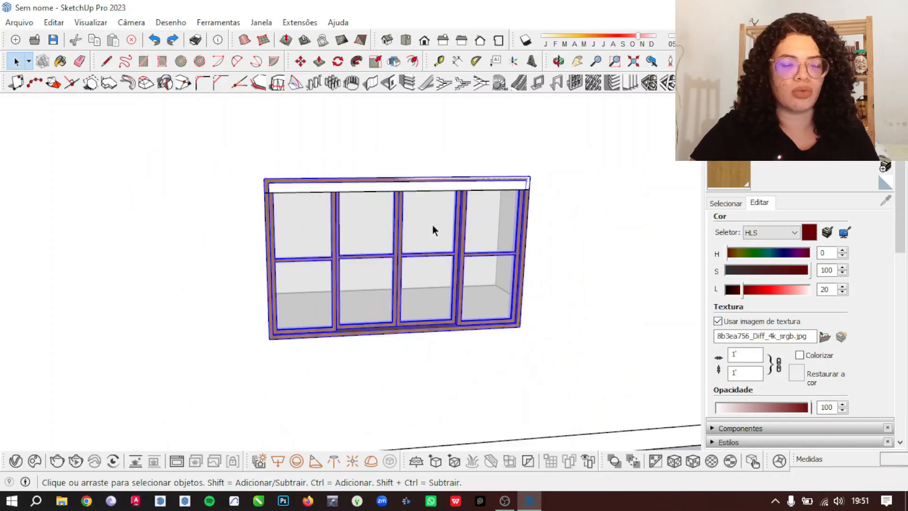
scroll(441, 203, "up", 10)
key("t")
left_click(467, 170)
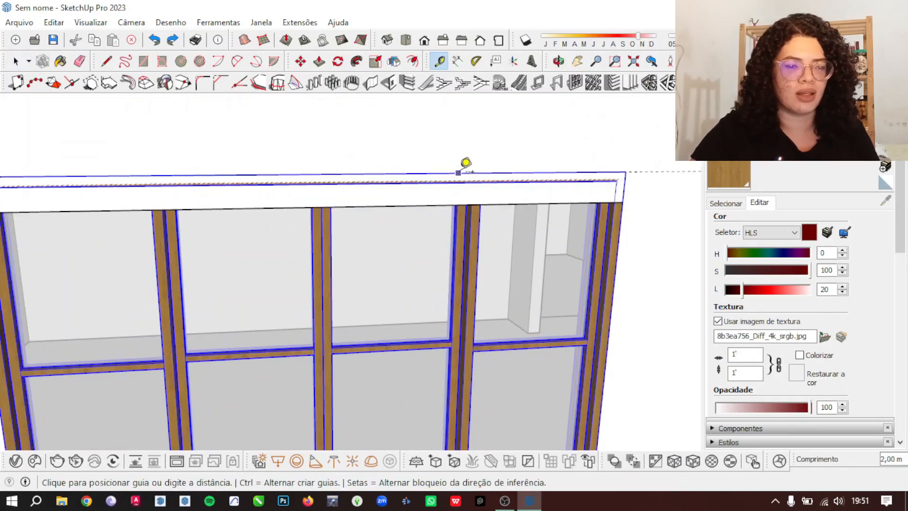
scroll(467, 173, "down", 10)
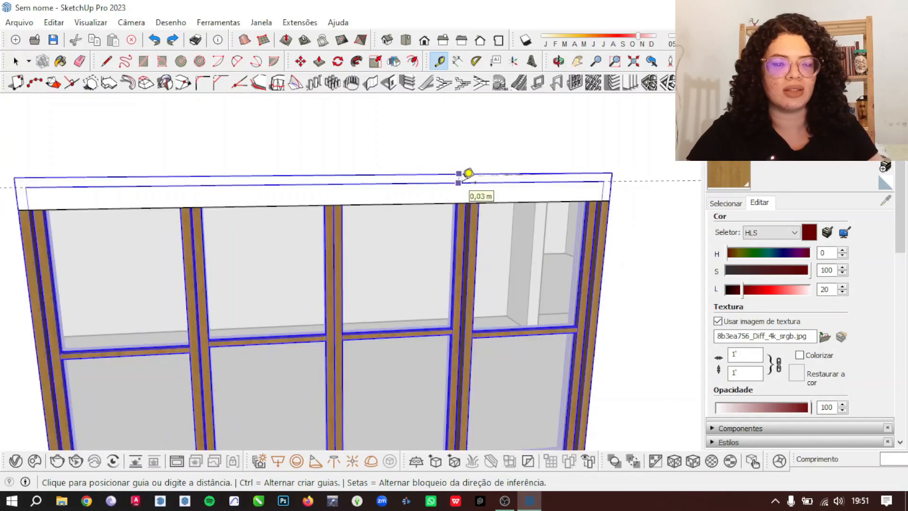
key("space")
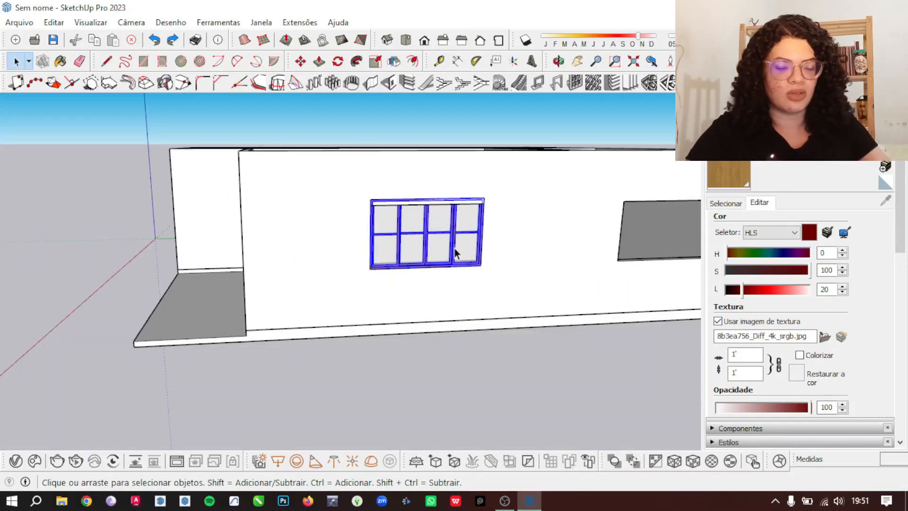
- Move the side window about 3.15 m out of the wall opening along the red axis
middle_click_drag(456, 254, 487, 312)
key("m")
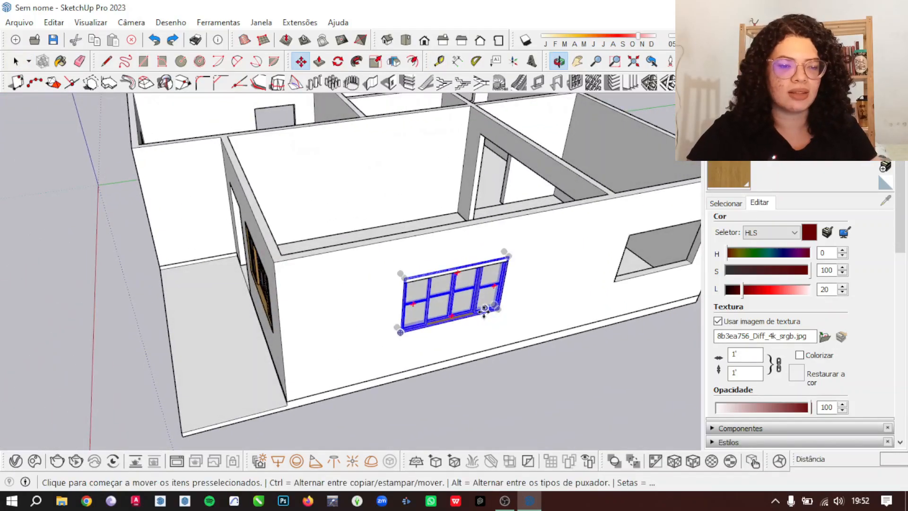
left_click(485, 308)
scroll(486, 321, "down", 5)
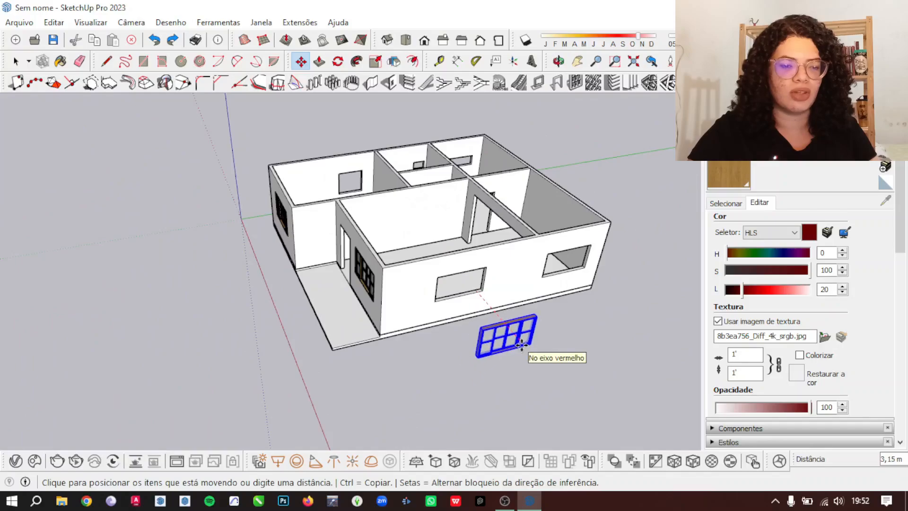
left_click(522, 345)
key("space")
- Make the window component standing outside the side wall unique
scroll(522, 365, "up", 5)
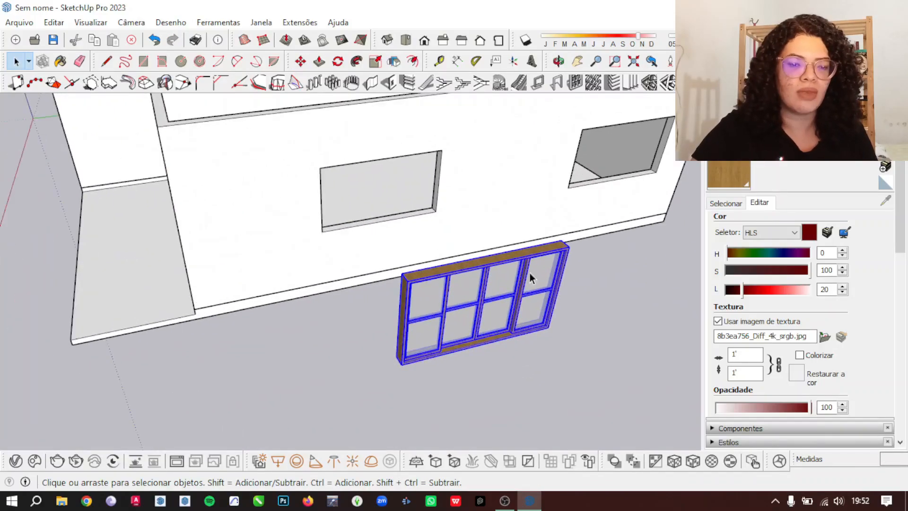
right_click(535, 273)
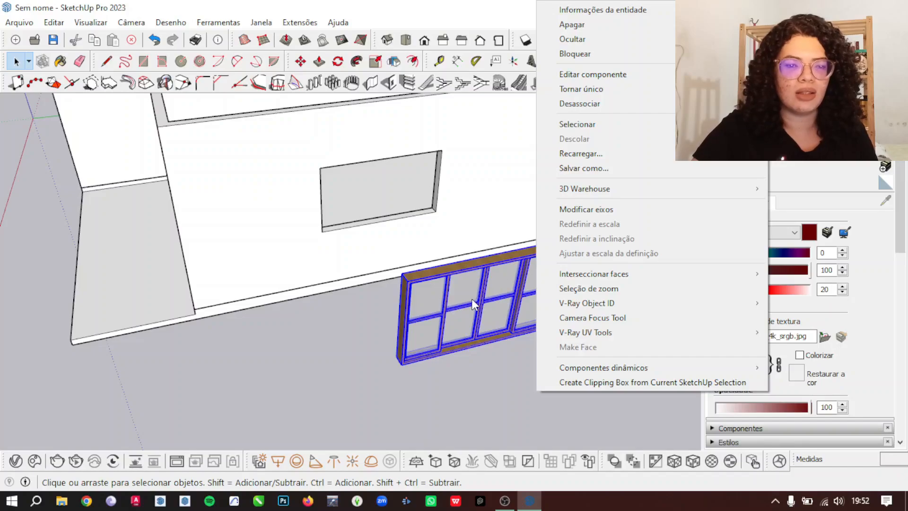
left_click(629, 94)
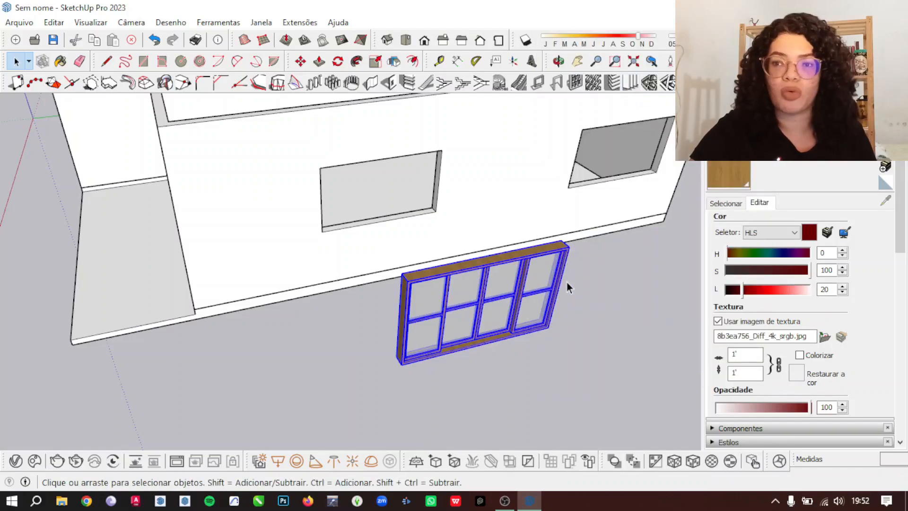
scroll(566, 282, "down", 3)
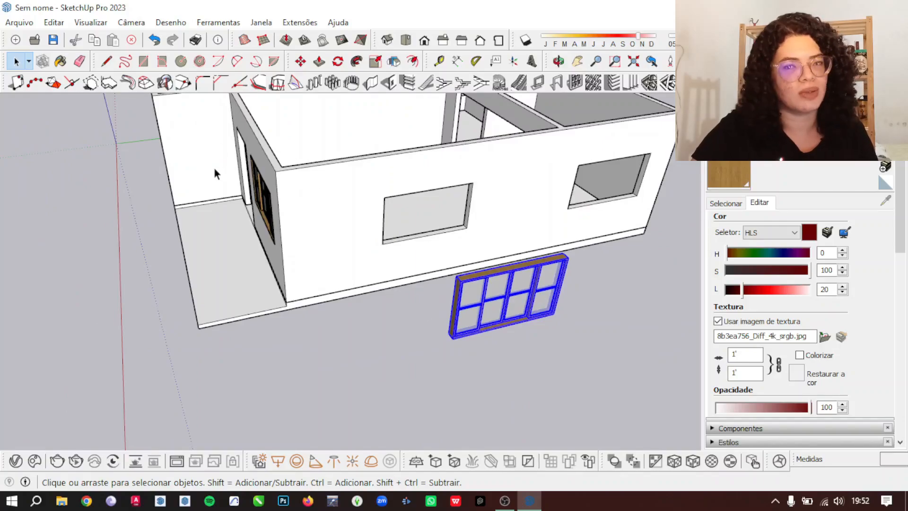
scroll(533, 317, "up", 1)
scroll(533, 317, "up", 2)
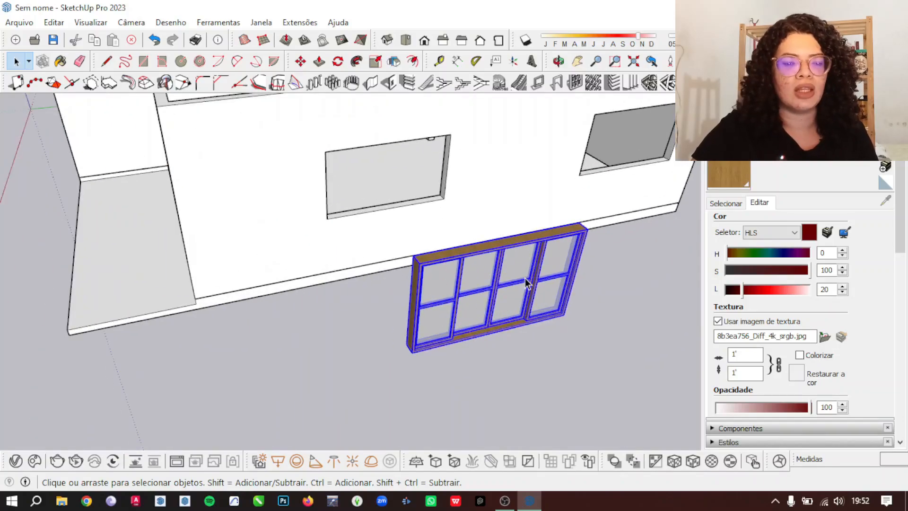
- Open the side window component for editing and make its outer frame unique
right_click(526, 283)
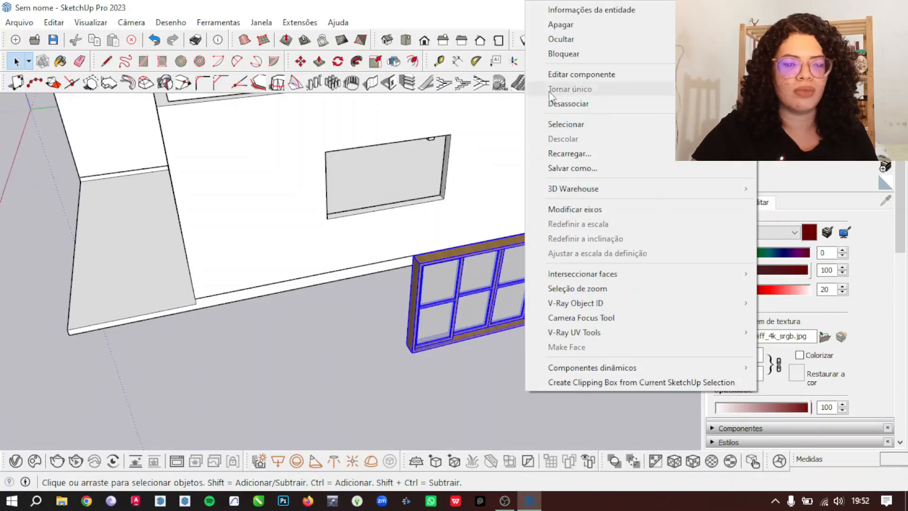
left_click(499, 286)
scroll(528, 314, "up", 2)
scroll(484, 266, "up", 1)
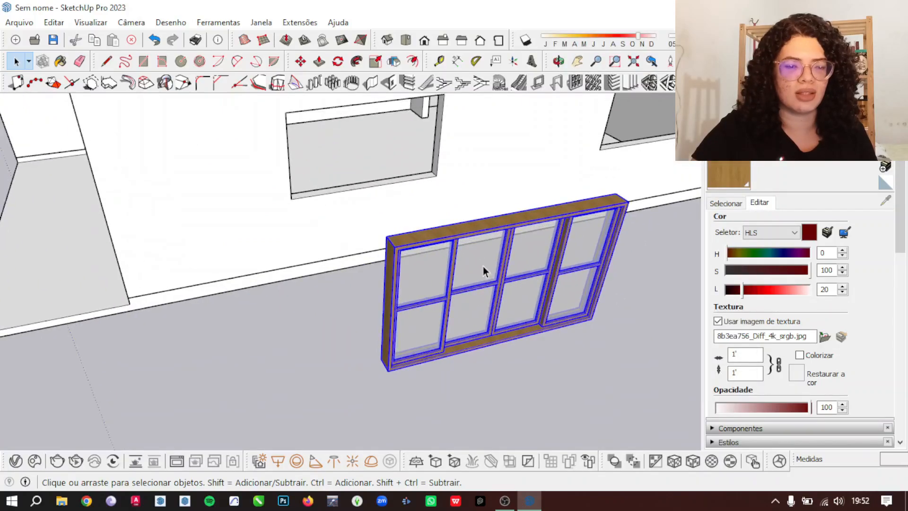
scroll(482, 267, "up", 1)
double_click(510, 219)
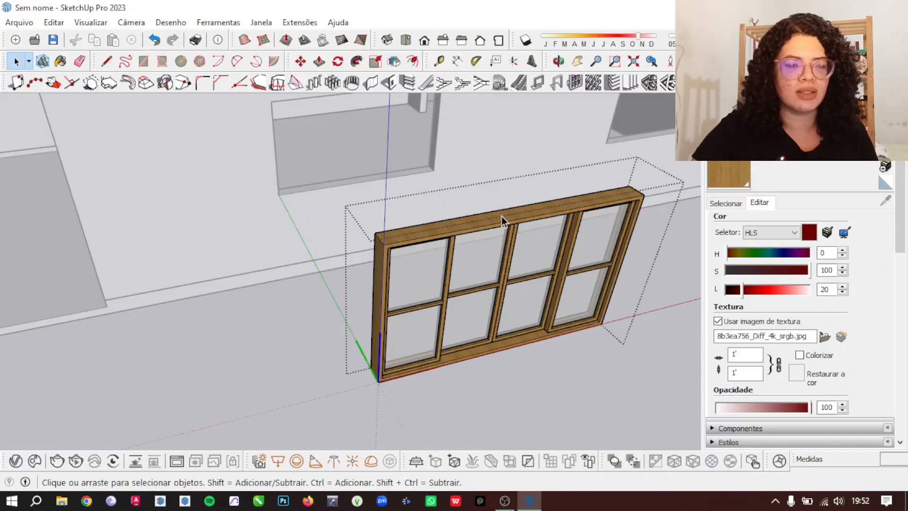
left_click(502, 217)
scroll(605, 317, "down", 3)
scroll(605, 317, "down", 1)
scroll(518, 271, "up", 5)
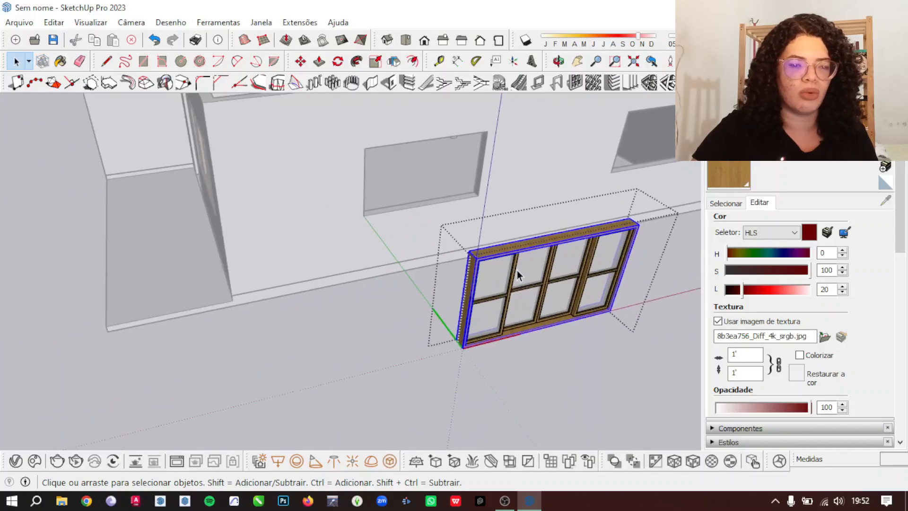
right_click(529, 242)
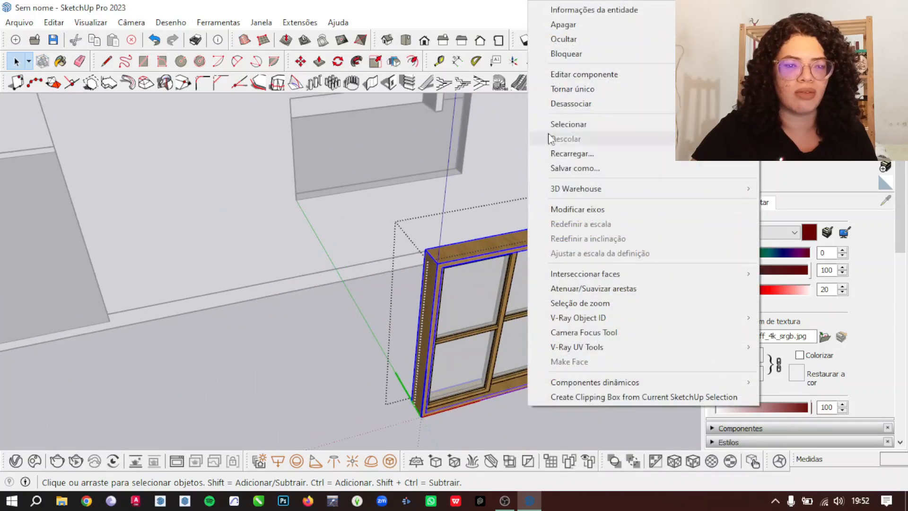
left_click(581, 89)
- Push the underside of the frame's top rail down about 0.07 m, level with the wall opening's top edge
middle_click_drag(578, 260, 586, 91)
scroll(538, 251, "down", 2)
scroll(538, 142, "up", 3)
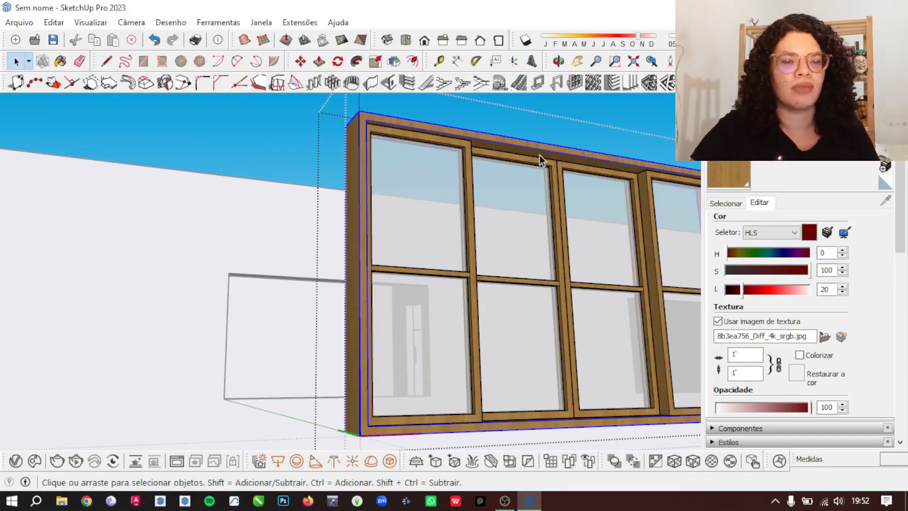
double_click(541, 155)
left_click(538, 155)
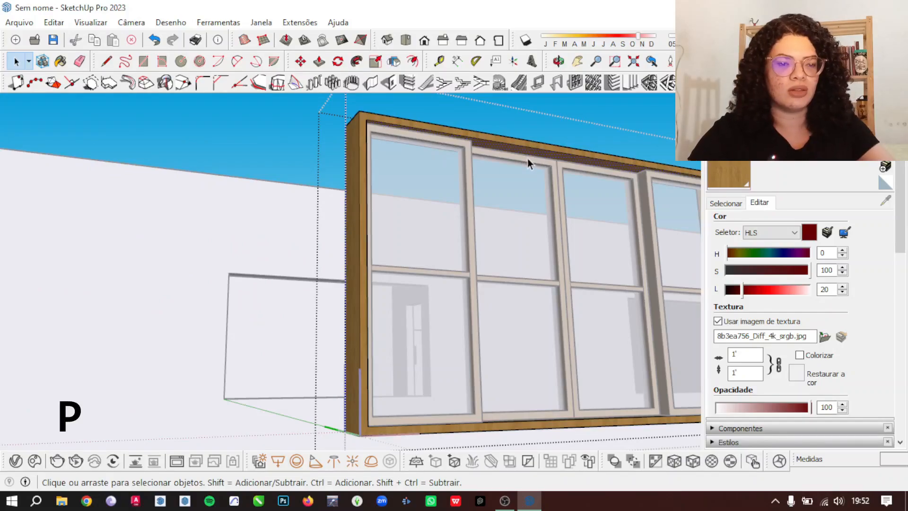
key("p")
left_click(520, 159)
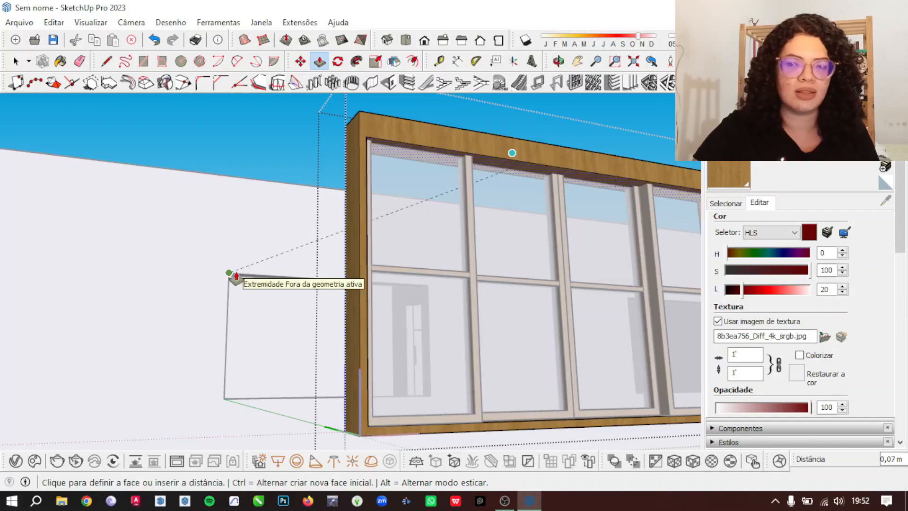
left_click(236, 277)
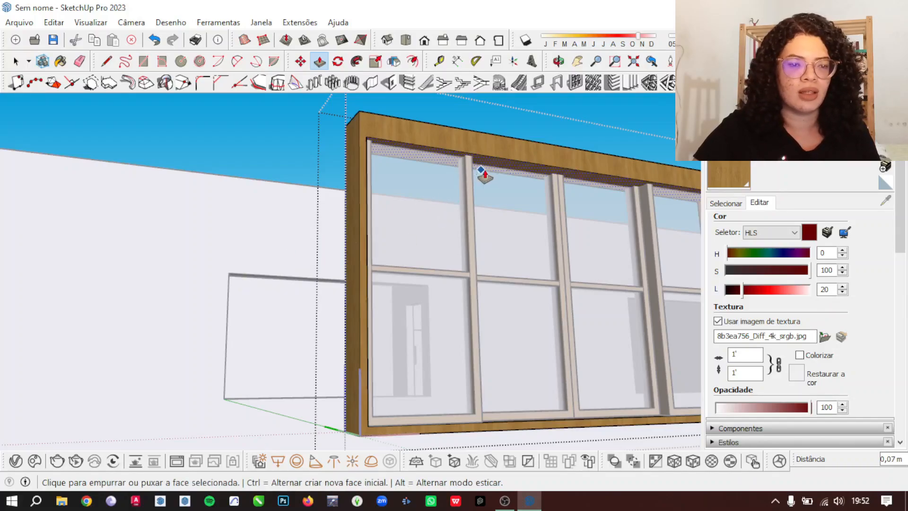
- Push the underside of the frame's top rail down a further 0.03 m
left_click(494, 163)
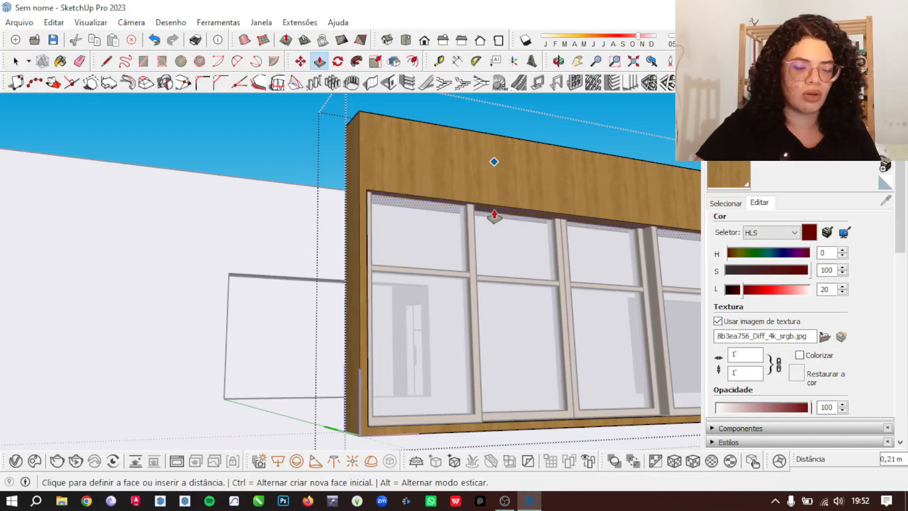
type(",0")
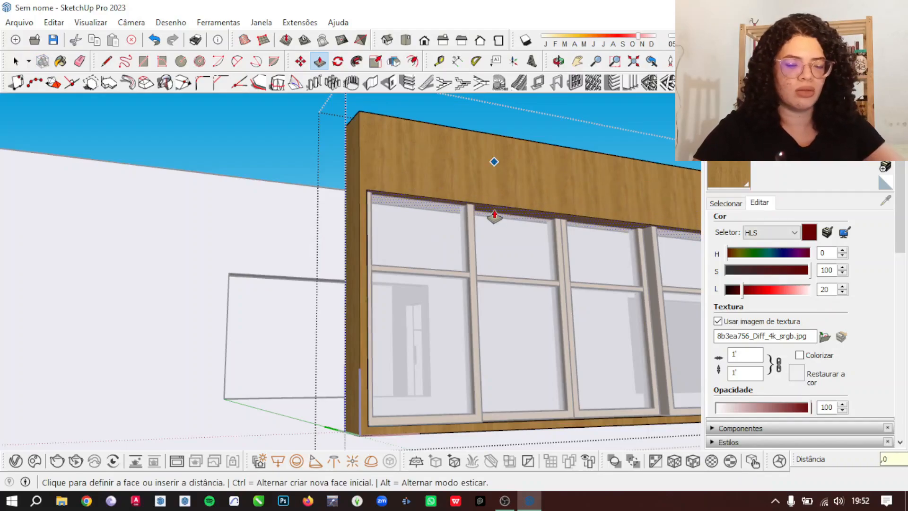
type("3")
key("Return")
- Push the frame's top face down to the height of the wall opening's top corner and leave the frame
middle_click_drag(494, 217, 544, 320)
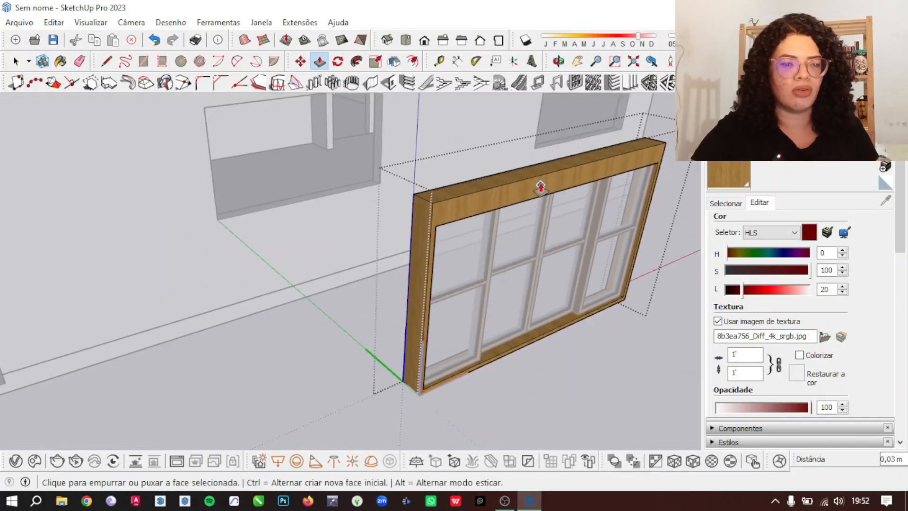
left_click(528, 176)
scroll(508, 180, "up", 3)
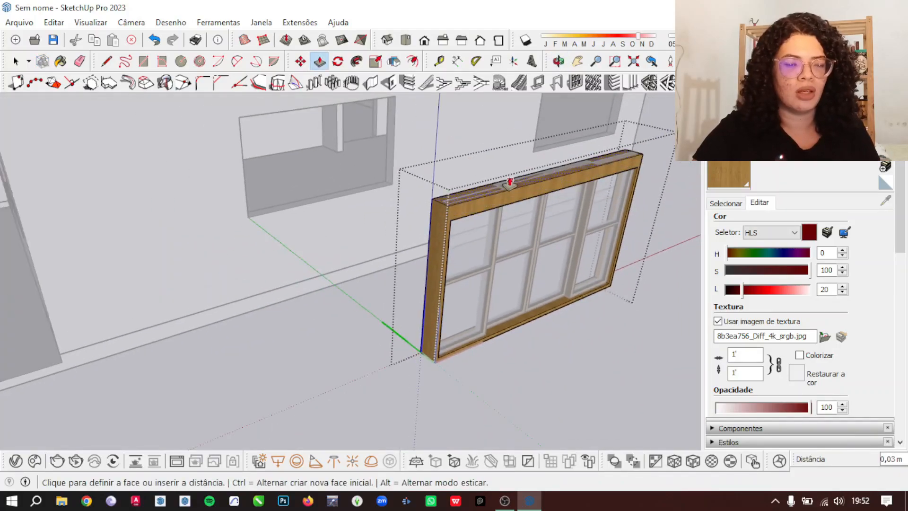
scroll(513, 208, "down", 3)
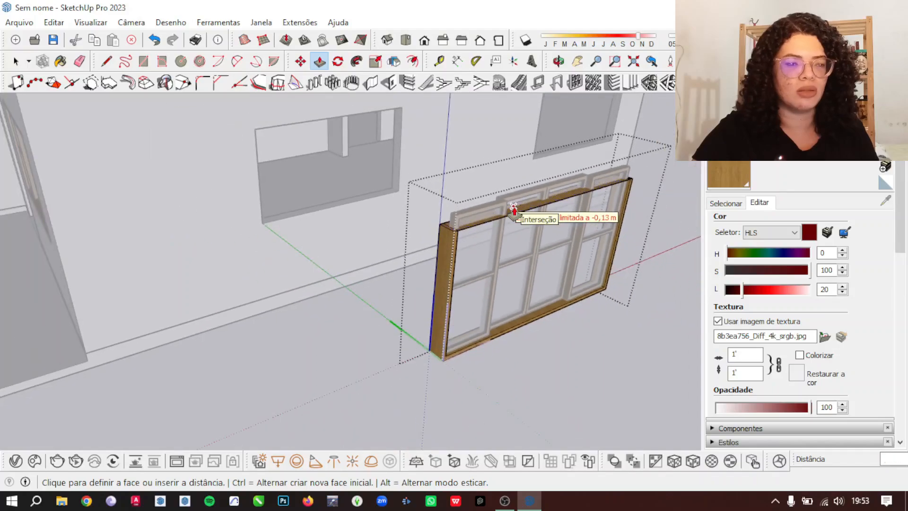
left_click(260, 139)
key("space")
key("Escape")
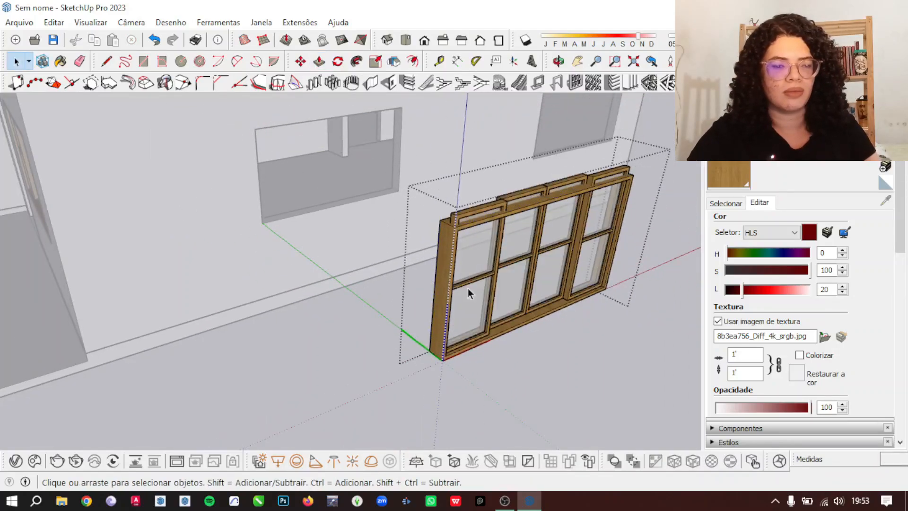
key("Escape")
- Select the four sashes inside the side window component and make them unique
left_click(460, 294)
middle_click_drag(460, 294, 456, 220)
scroll(456, 220, "down", 5)
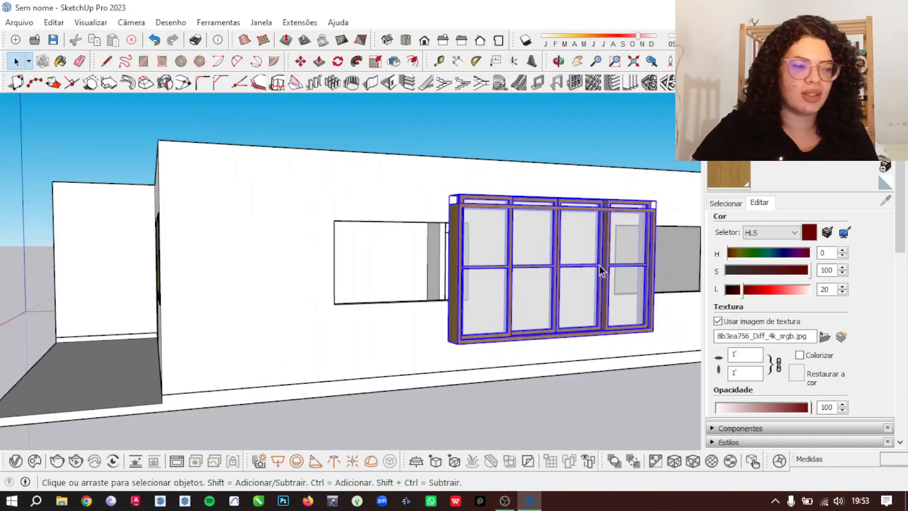
middle_click_drag(425, 289, 369, 318)
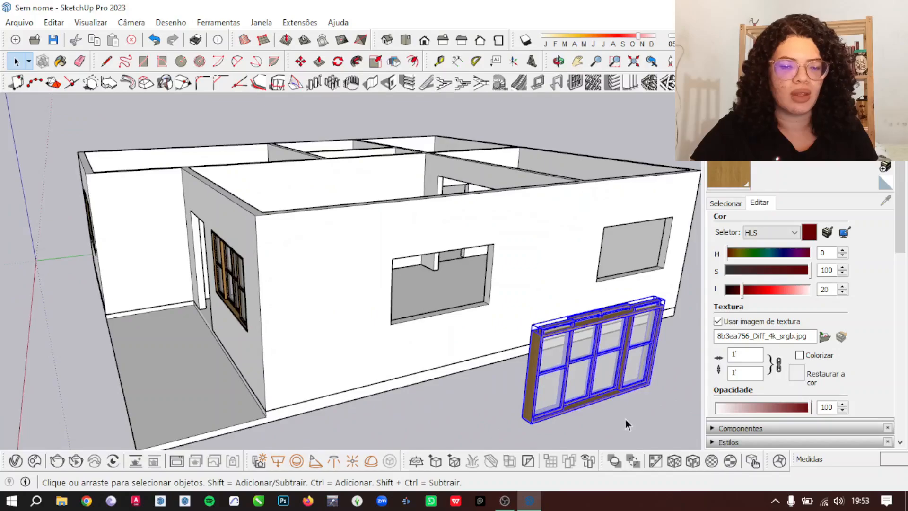
scroll(630, 337, "up", 6)
left_click(633, 322)
scroll(480, 252, "down", 5)
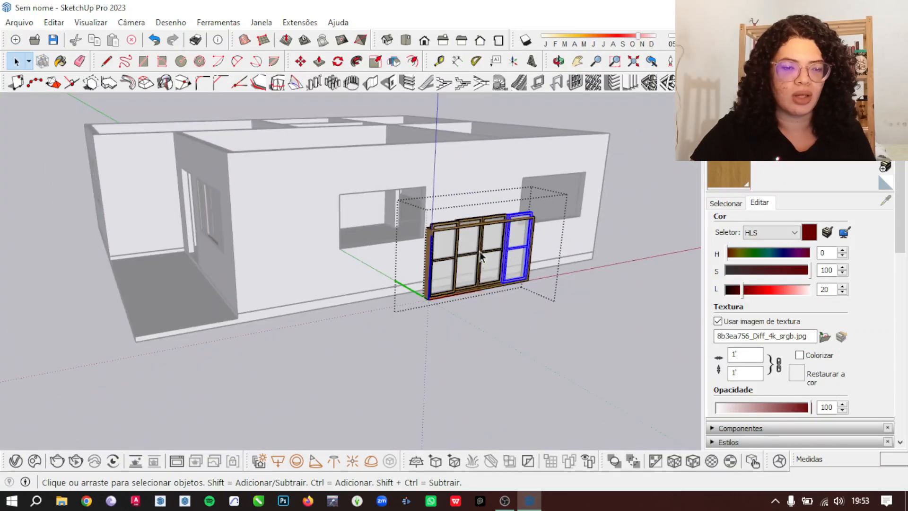
scroll(493, 258, "up", 3)
left_click(493, 249, "shift")
left_click(434, 247, "shift")
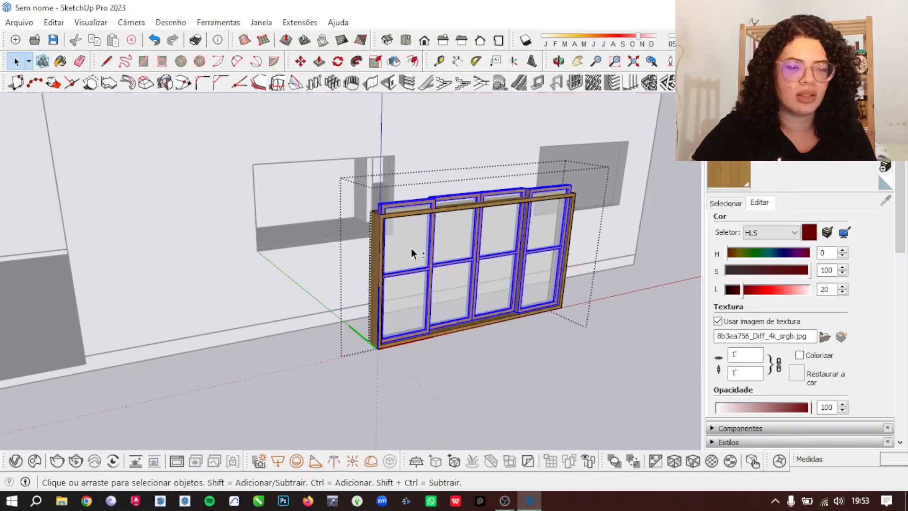
right_click(414, 238)
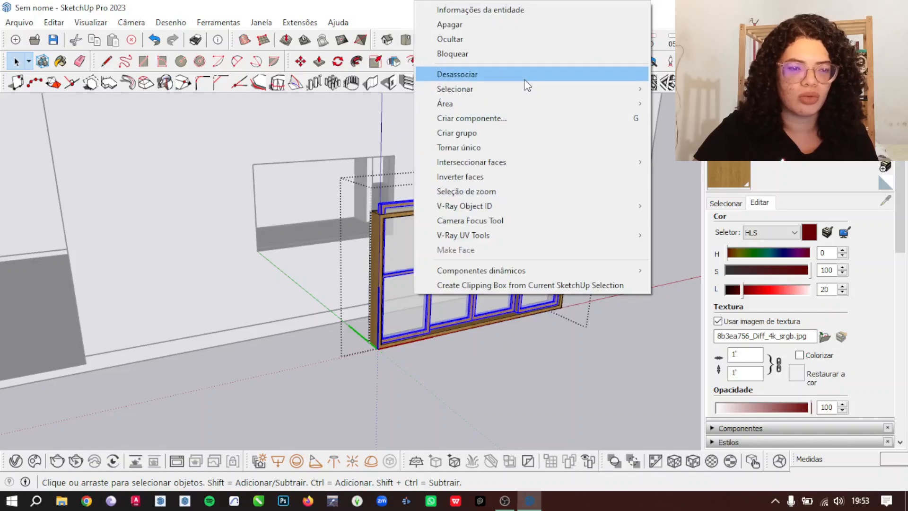
left_click(483, 148)
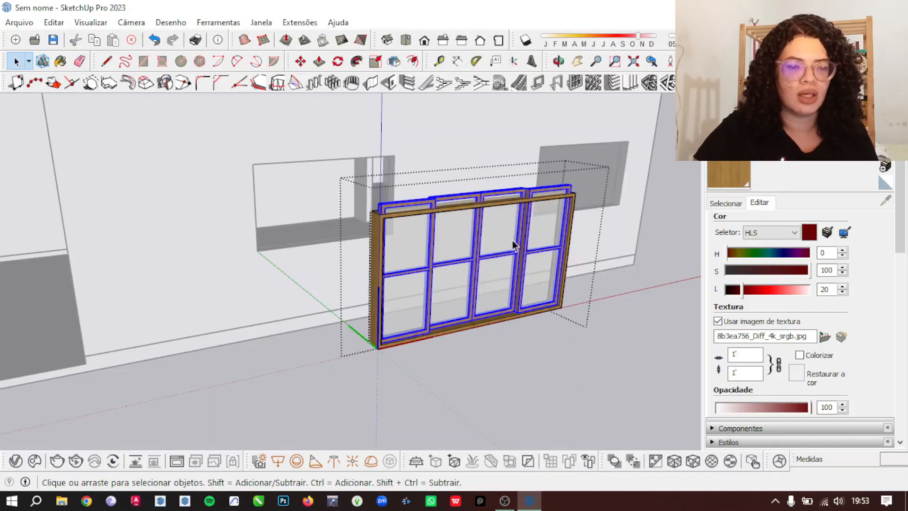
- Lower the four selected sashes about 0.05 m within the window frame
scroll(514, 245, "up", 1)
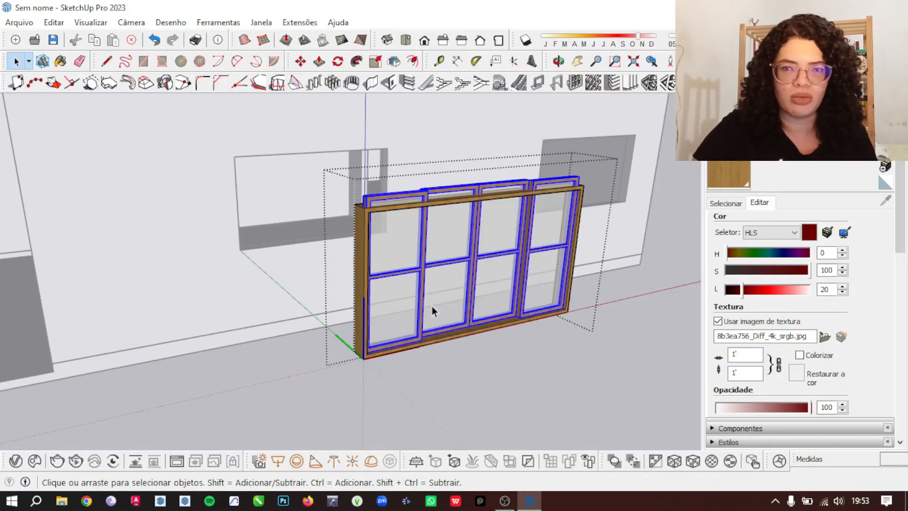
scroll(562, 278, "up", 10)
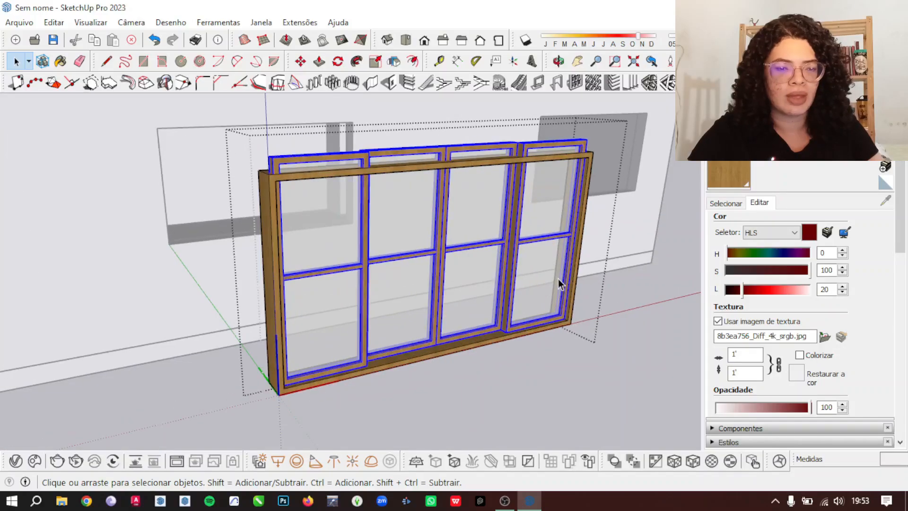
key("m")
scroll(587, 231, "up", 2)
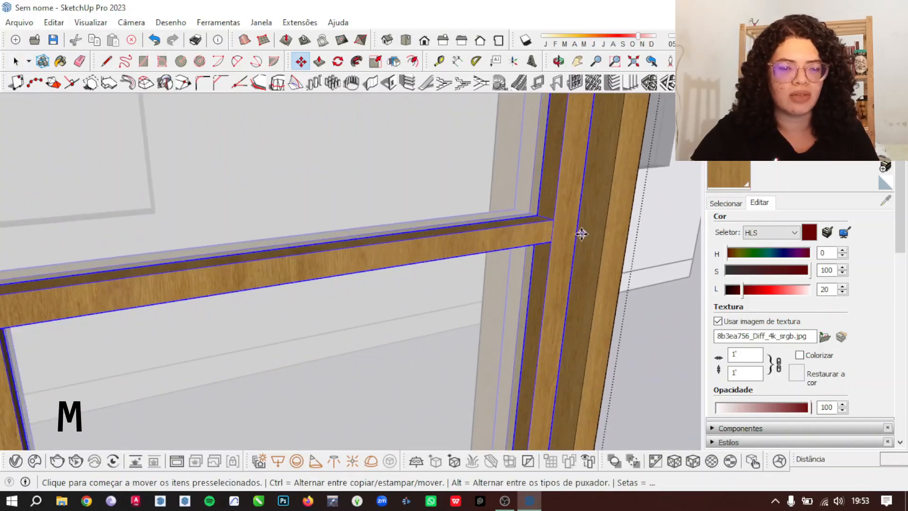
left_click(576, 227)
scroll(576, 230, "down", 12)
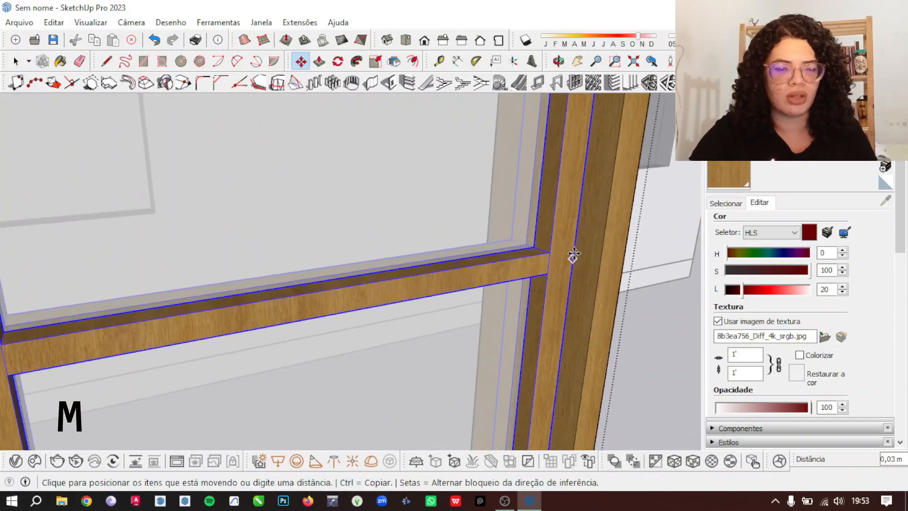
scroll(574, 231, "down", 3)
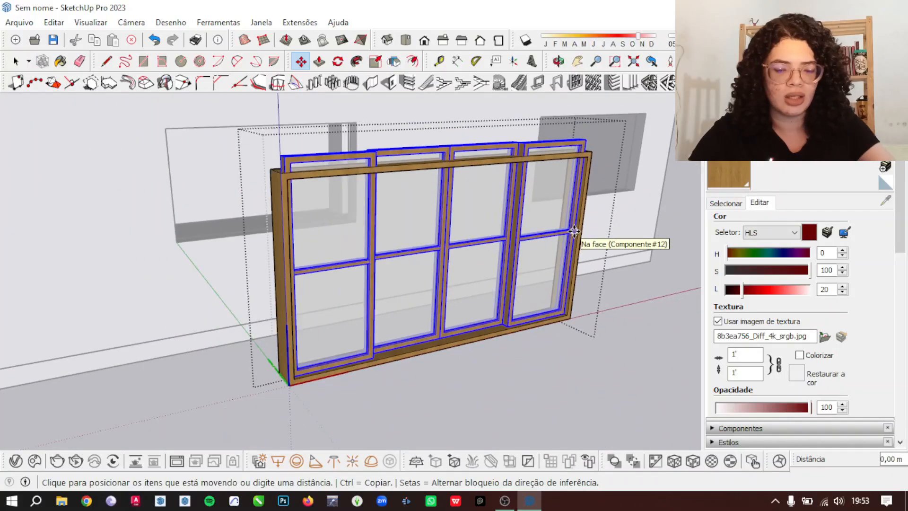
scroll(575, 231, "up", 10)
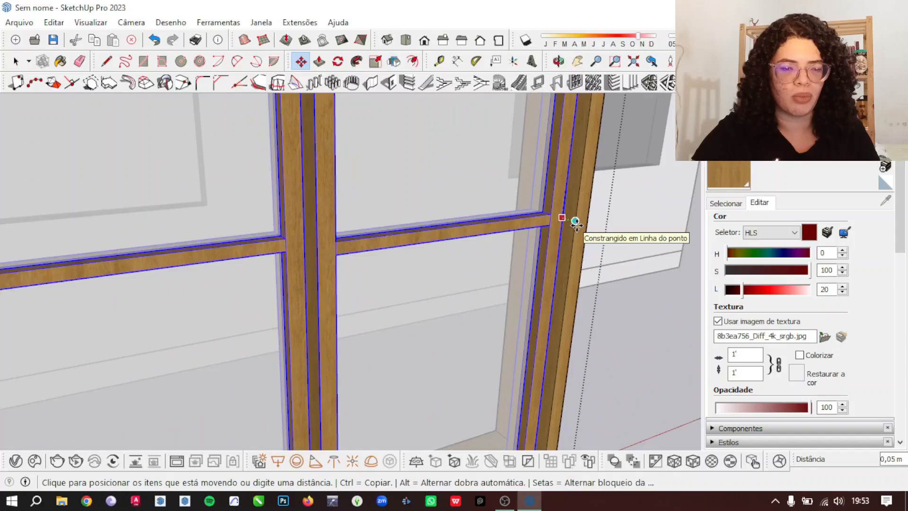
scroll(556, 265, "down", 5)
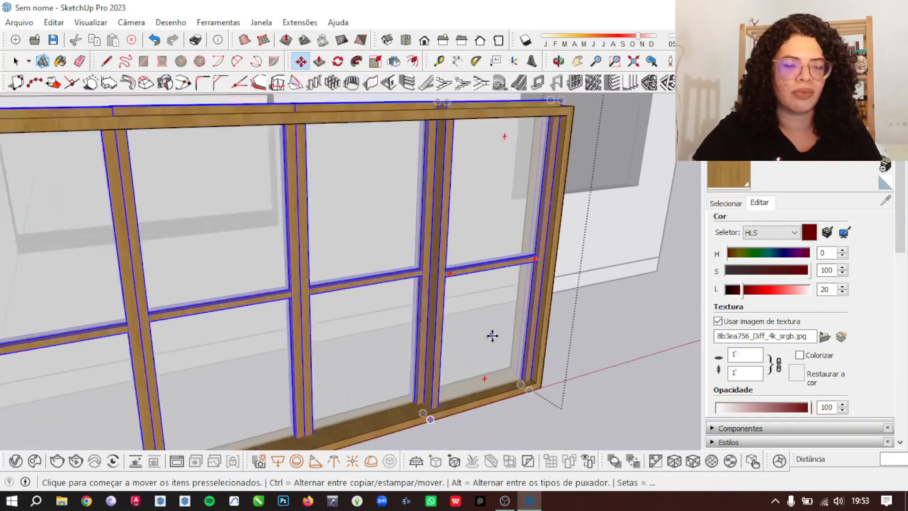
key("space")
scroll(506, 221, "up", 5)
scroll(506, 221, "down", 5)
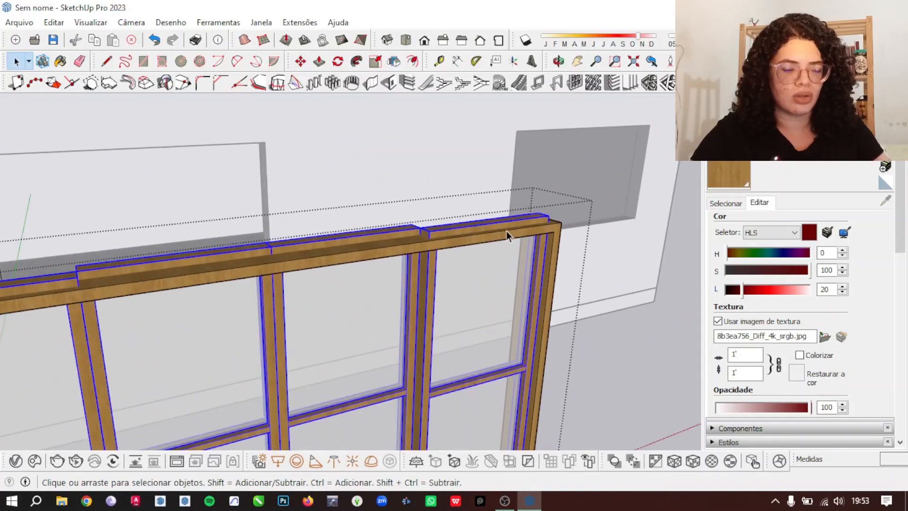
- Move the end sash farthest from the component's origin about 0.30 m out of the frame along the green axis
left_click(509, 279)
key("m")
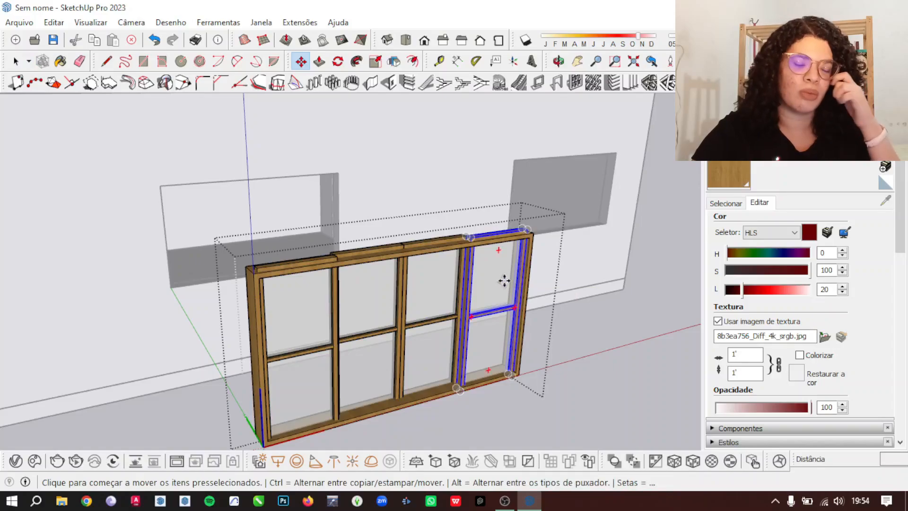
left_click(504, 281)
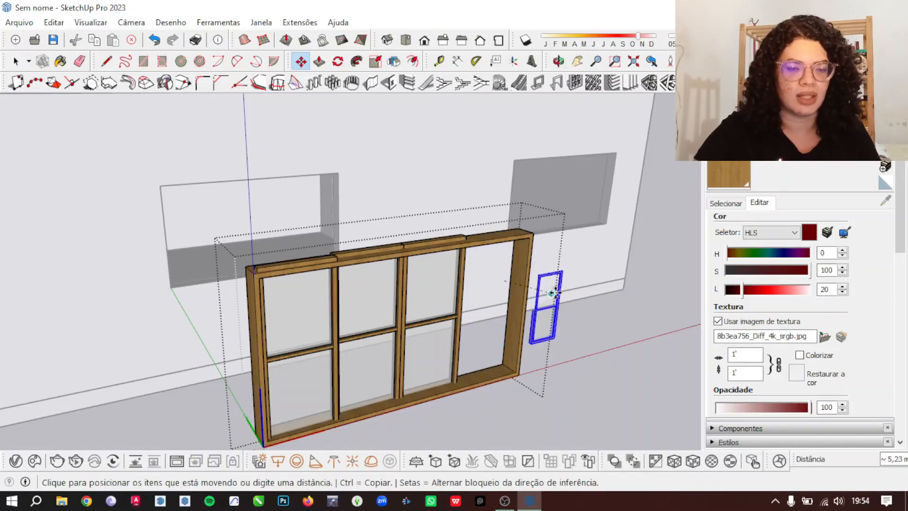
scroll(554, 281, "down", 3)
scroll(549, 286, "up", 4)
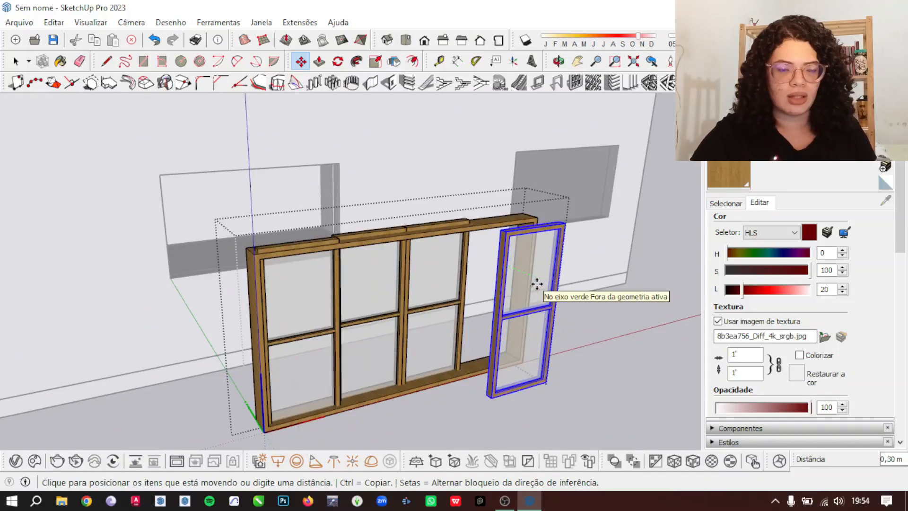
left_click(537, 284)
middle_click_drag(537, 283, 510, 229)
key("space")
- Lower the inner face of the pulled-out sash's top rail to the frame head's underside, then extend it a further 0.03 m down
scroll(509, 229, "up", 5)
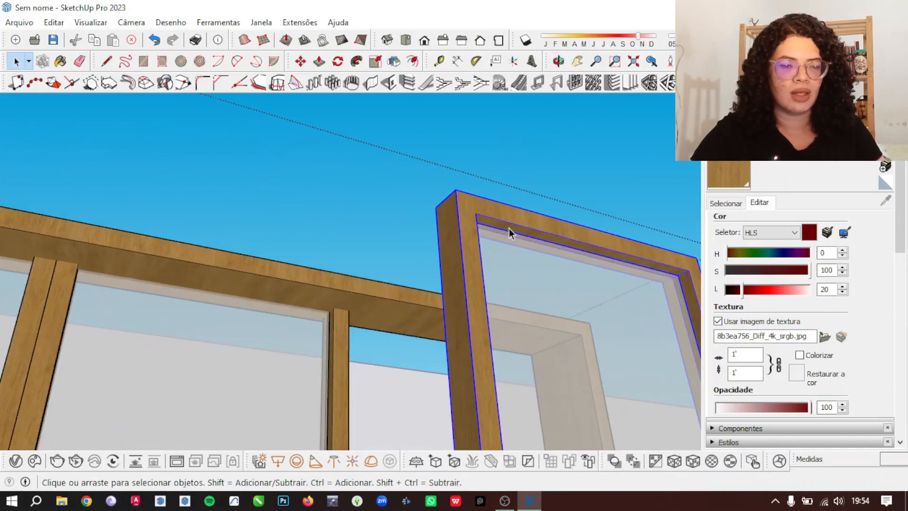
double_click(512, 230)
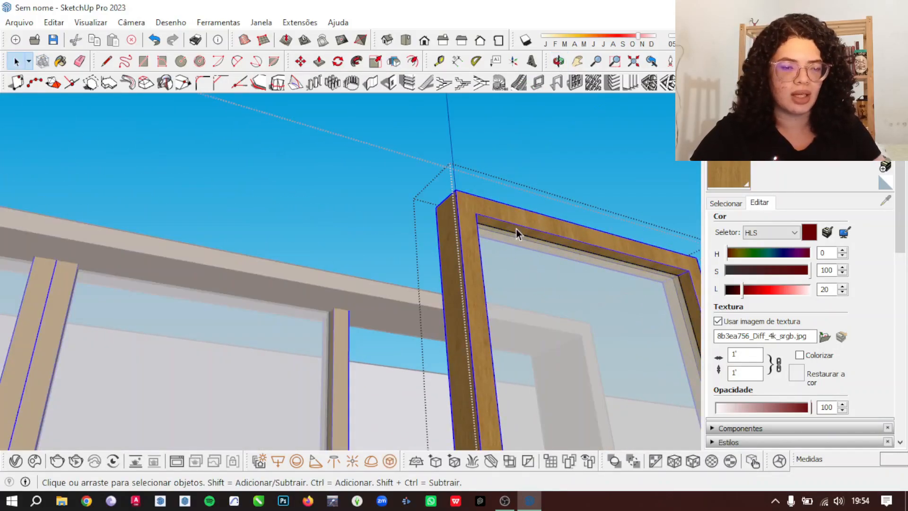
key("p")
left_click(511, 231)
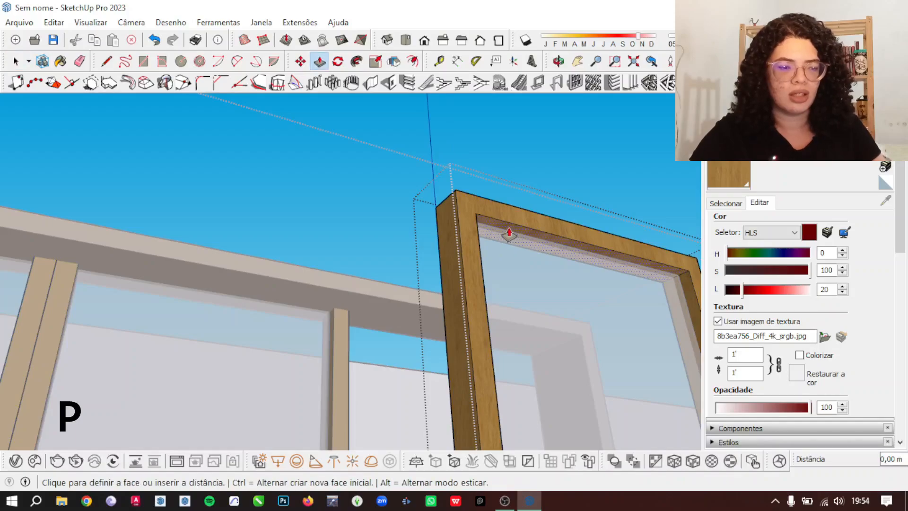
scroll(511, 337, "down", 7)
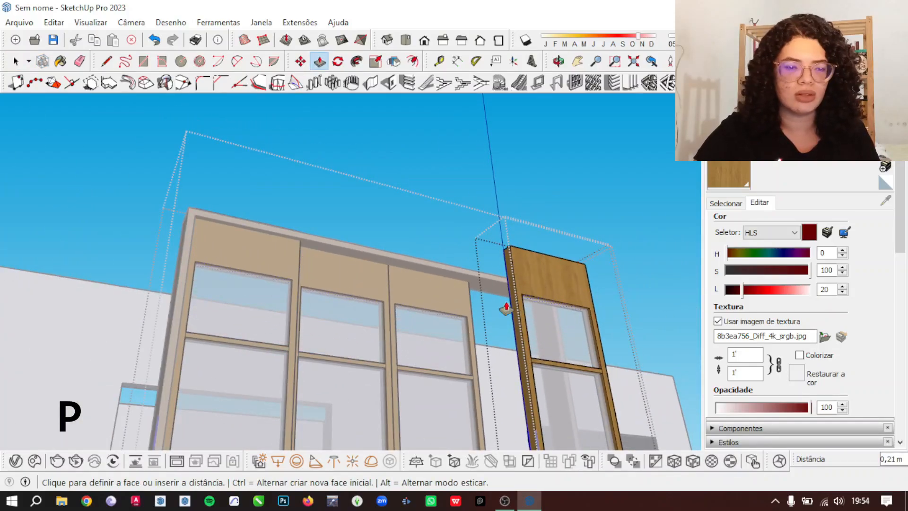
scroll(496, 307, "up", 2)
scroll(487, 303, "up", 1)
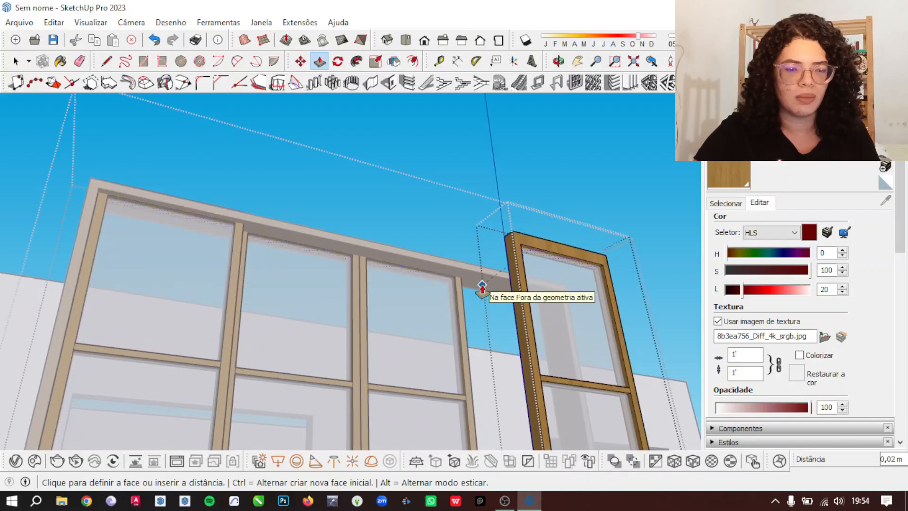
left_click(482, 287)
scroll(521, 246, "up", 2)
left_click(541, 258)
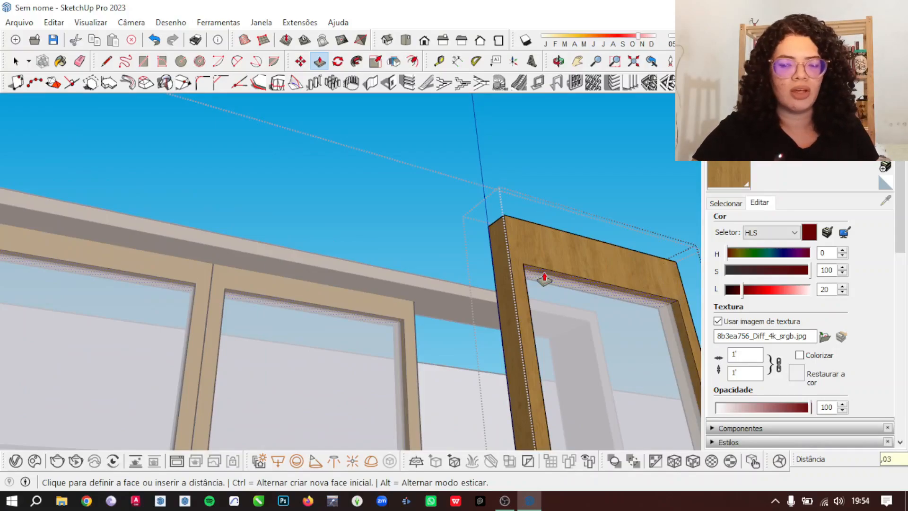
key("Return")
- Push the sash's top face down to the level of the frame head's underside
middle_click_drag(544, 279, 582, 374)
left_click(568, 338)
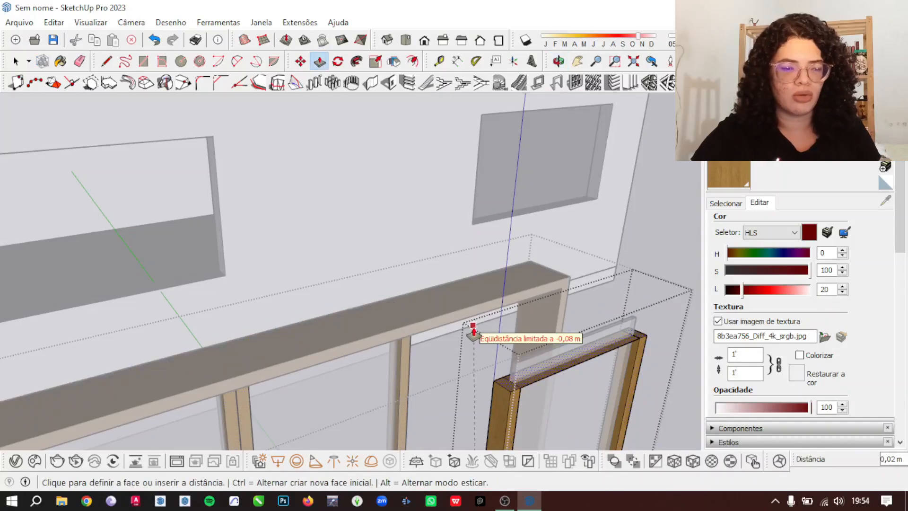
left_click(462, 327)
key("space")
scroll(523, 255, "up", 1)
scroll(524, 254, "down", 3)
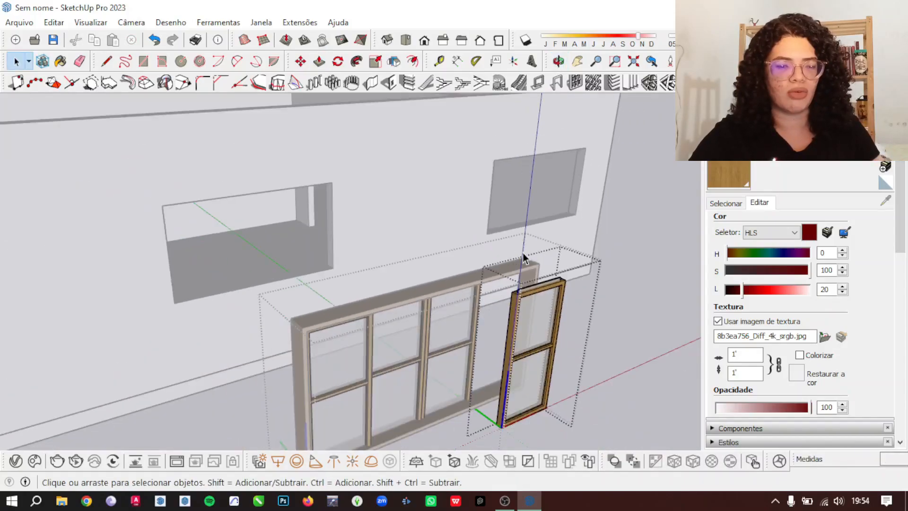
scroll(523, 330, "up", 4)
scroll(561, 245, "up", 3)
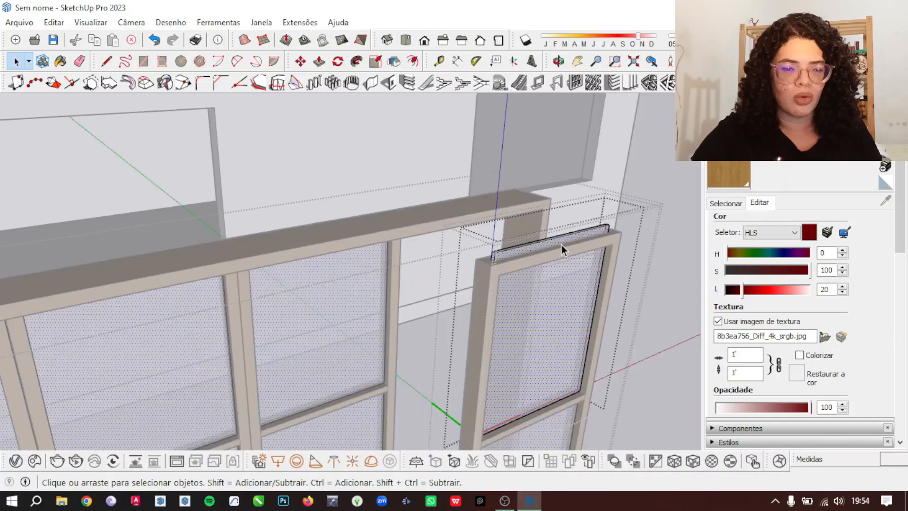
key("p")
key("Escape")
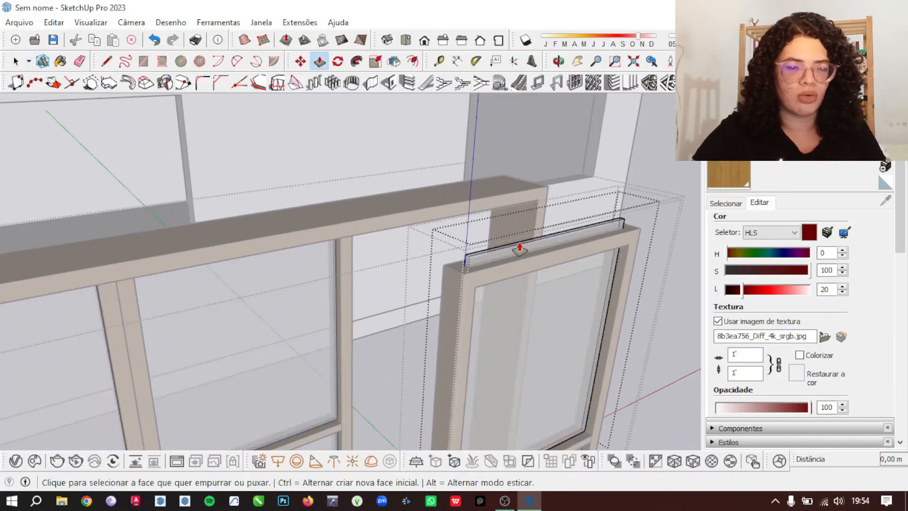
left_click(517, 248)
scroll(582, 307, "down", 4)
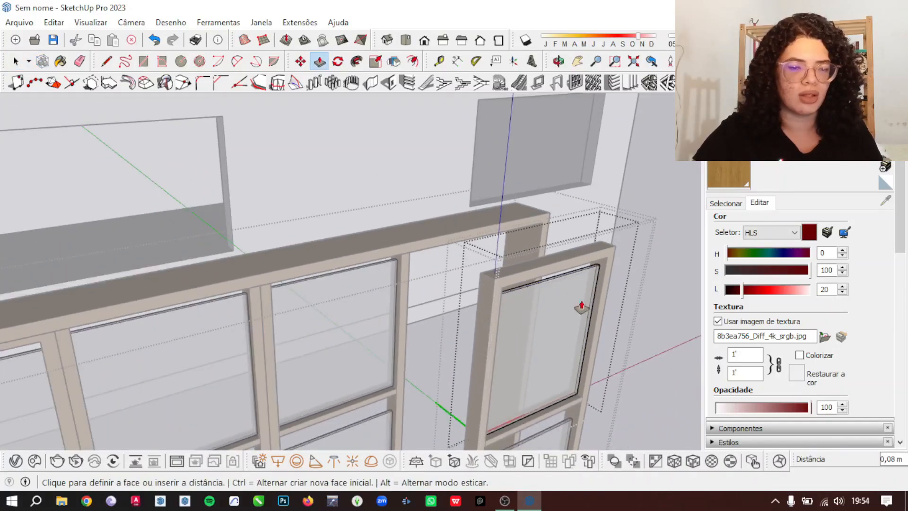
scroll(602, 305, "down", 5)
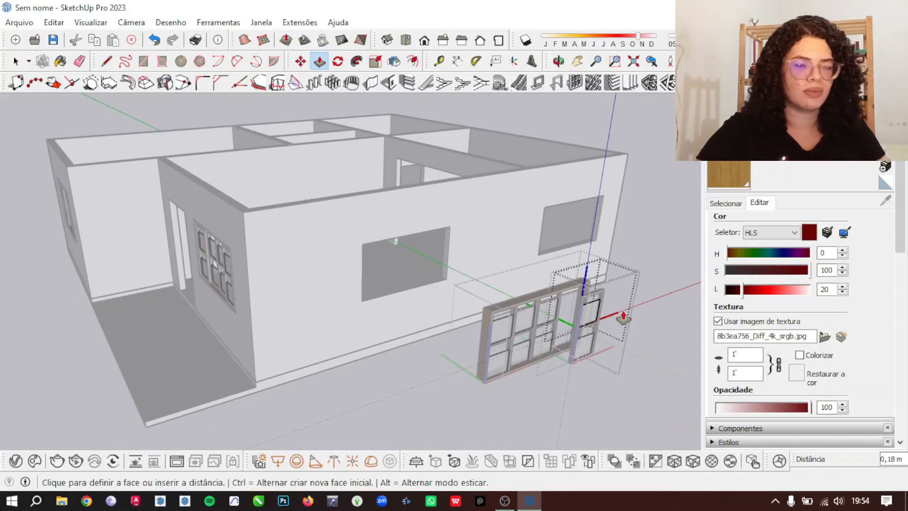
key("space")
left_click(619, 319)
- Select the upper and lower glass panes inside the pulled-out sash and make them unique
scroll(578, 338, "up", 5)
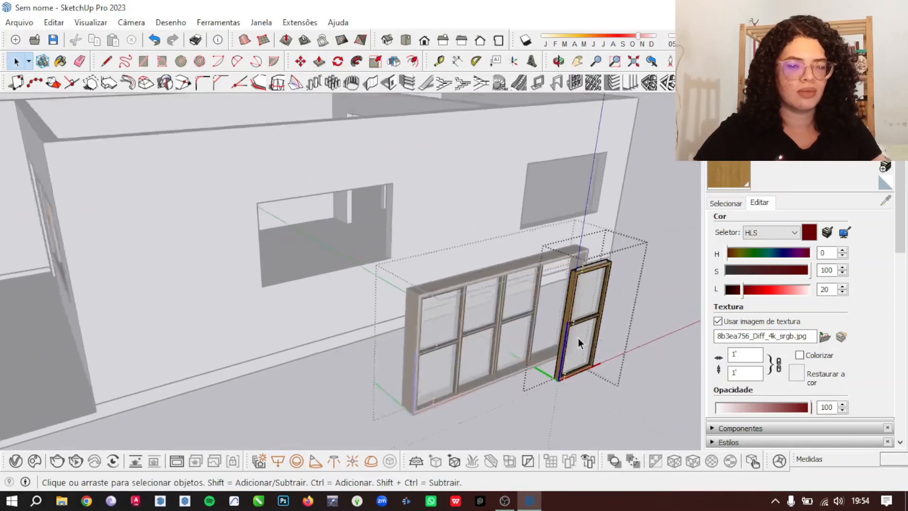
scroll(595, 273, "up", 2)
left_click(595, 274)
scroll(595, 274, "down", 2)
scroll(596, 273, "up", 1)
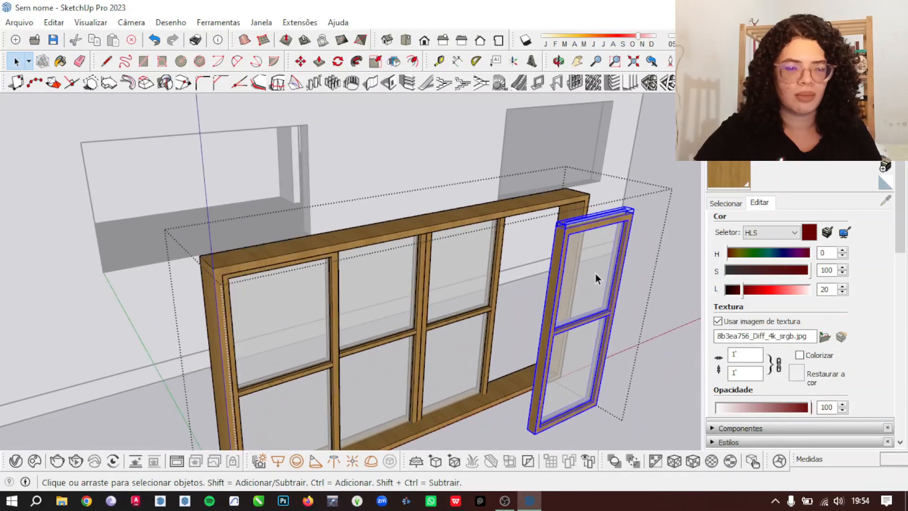
double_click(595, 274)
left_click(595, 273)
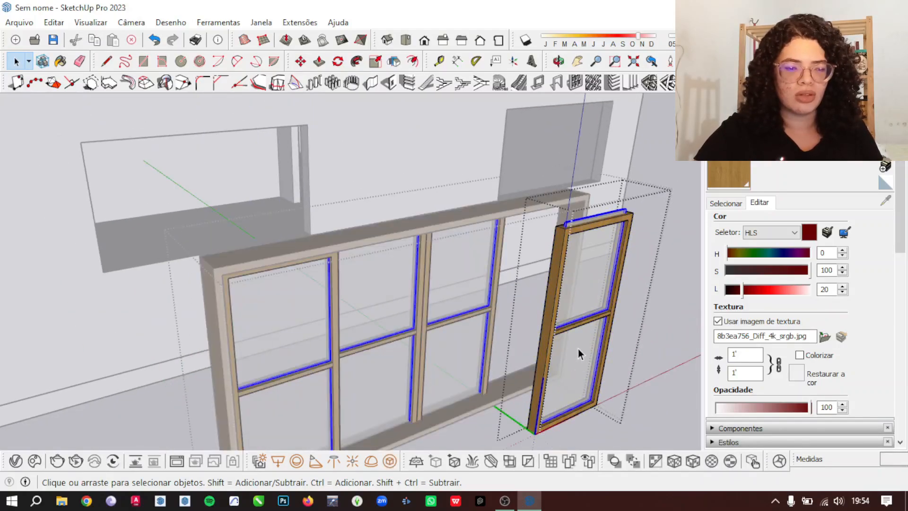
right_click(587, 282)
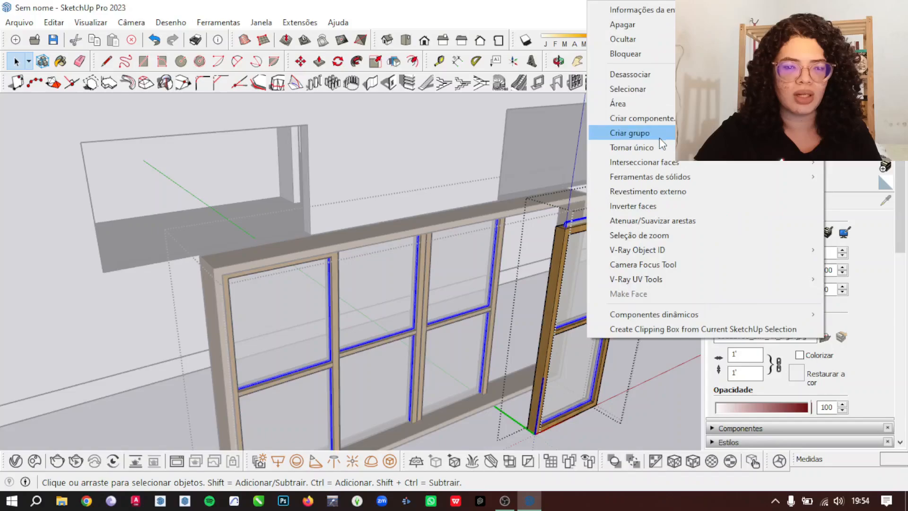
left_click(632, 147)
- Push the upper glass pane's top face down about 0.05 m to the lower edge of the sash's top rail
scroll(596, 258, "up", 2)
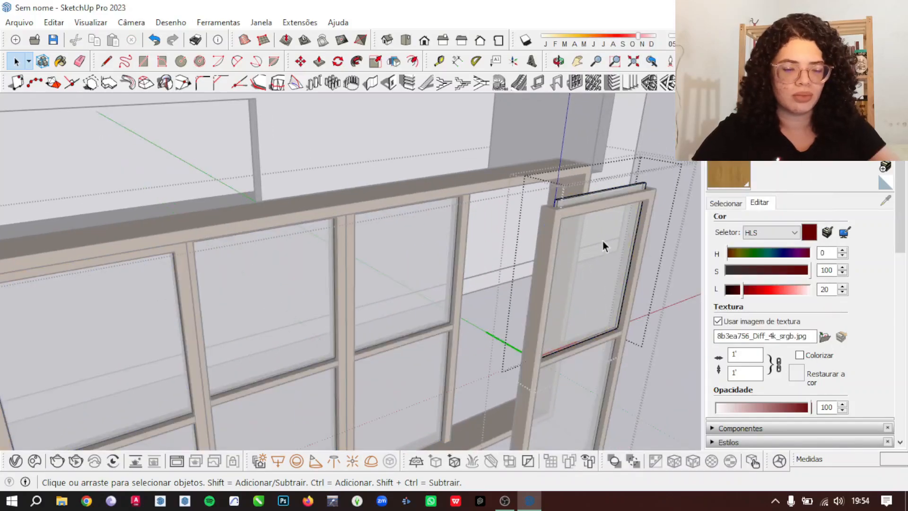
key("p")
scroll(596, 190, "up", 1)
left_click(590, 185)
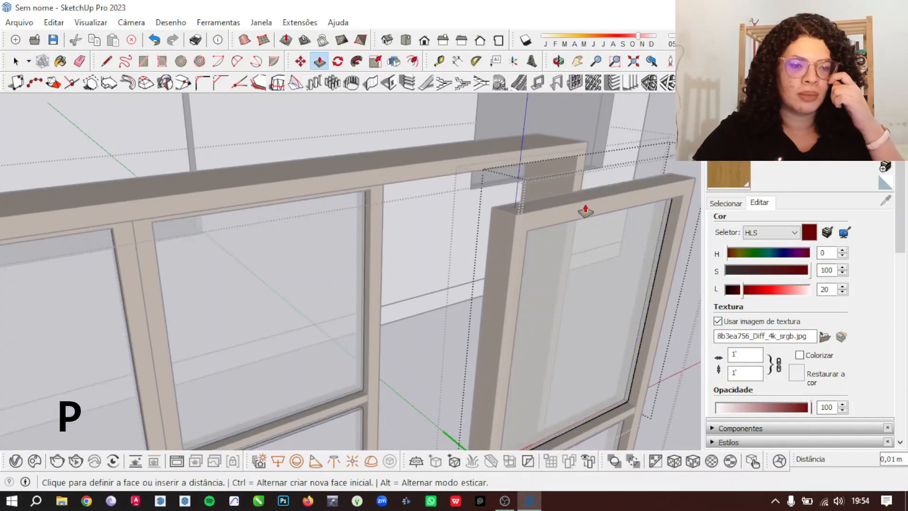
left_click(529, 237)
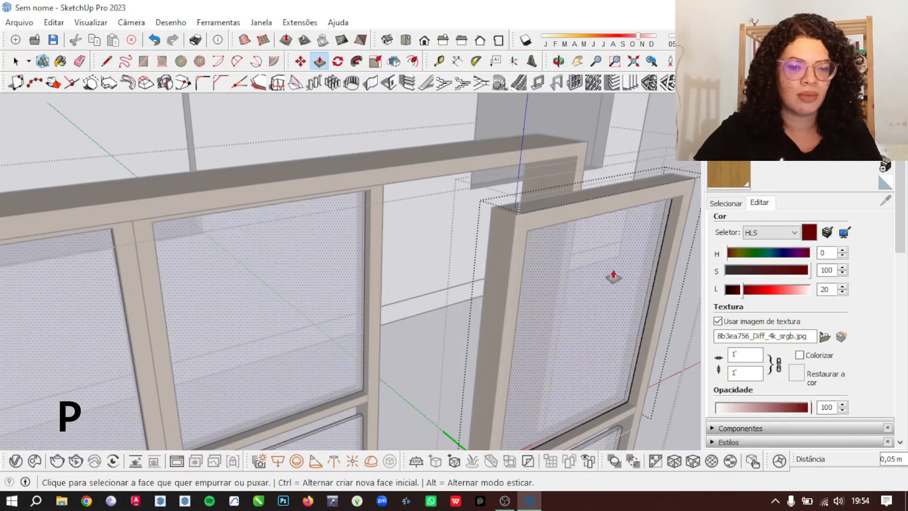
- Examine the windows in the house's front openings and compare their glass panes with those of the side window
scroll(615, 275, "down", 6)
scroll(652, 312, "down", 6)
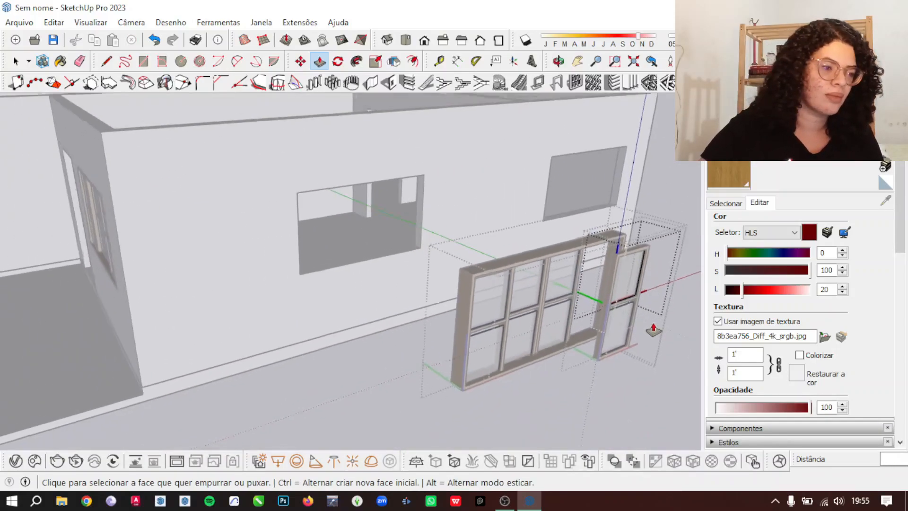
scroll(234, 279, "up", 5)
scroll(235, 280, "up", 5)
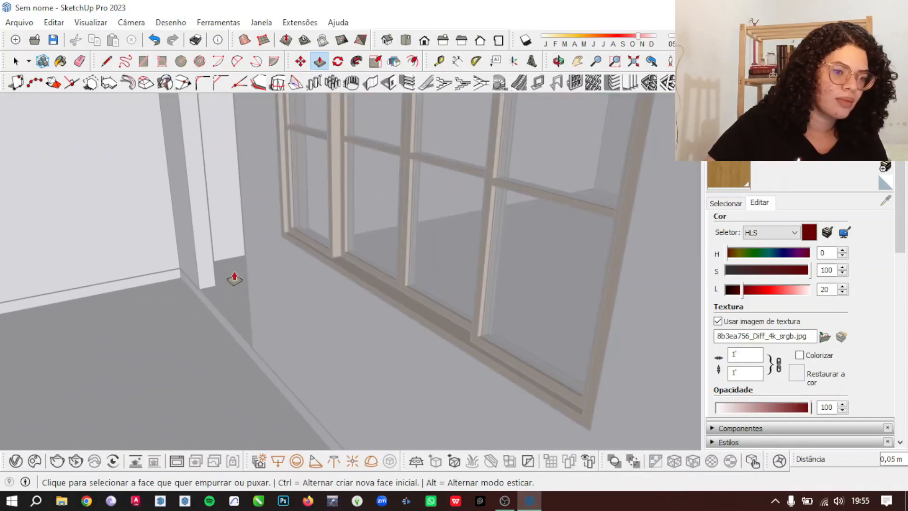
scroll(277, 321, "down", 8)
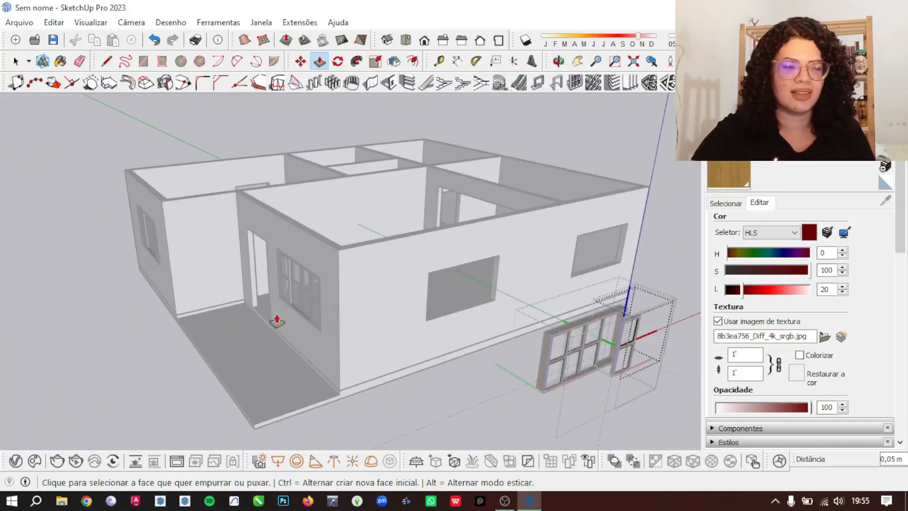
scroll(458, 361, "up", 3)
scroll(331, 243, "down", 5)
scroll(586, 310, "up", 8)
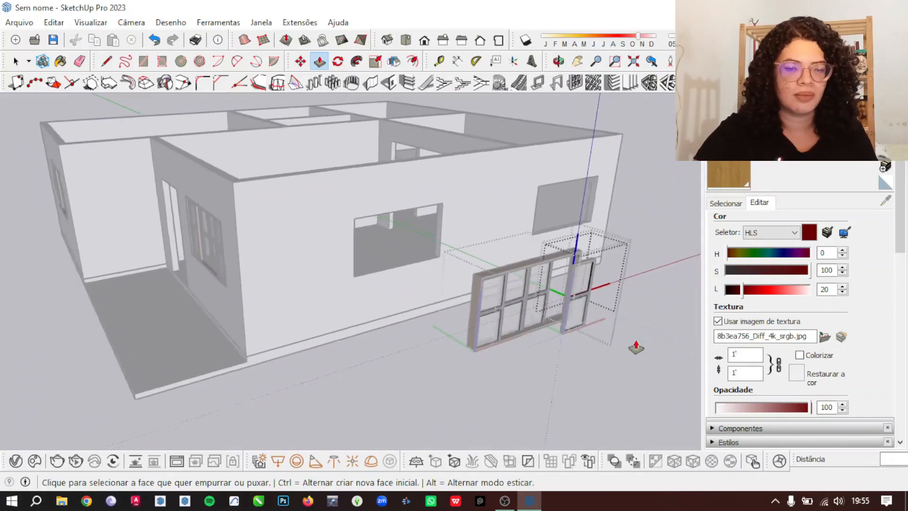
scroll(585, 310, "up", 6)
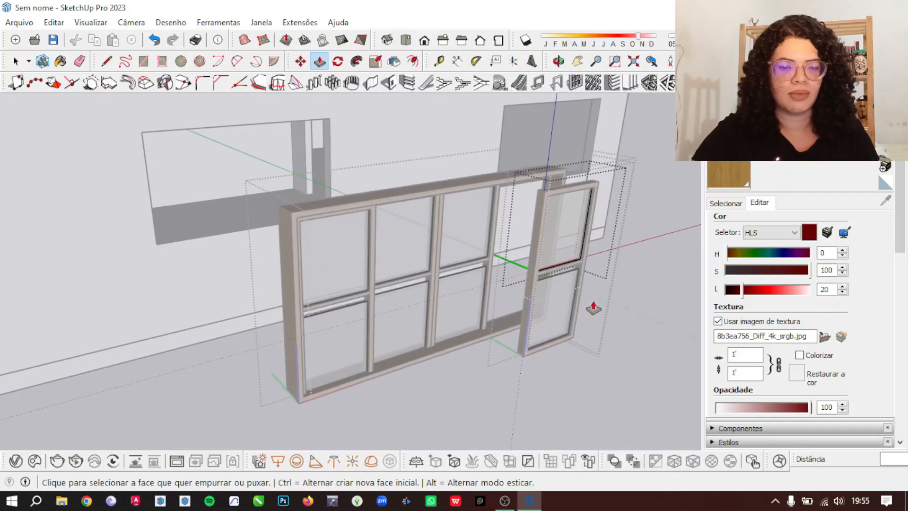
- Move the sash's lower glass pane up about 0.05 m to meet the underside of the middle rail
key("space")
scroll(601, 296, "up", 7)
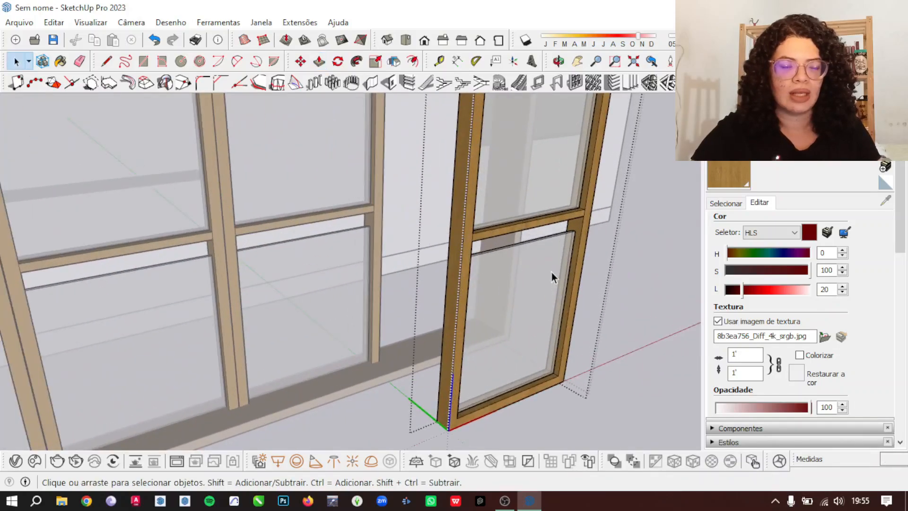
key("m")
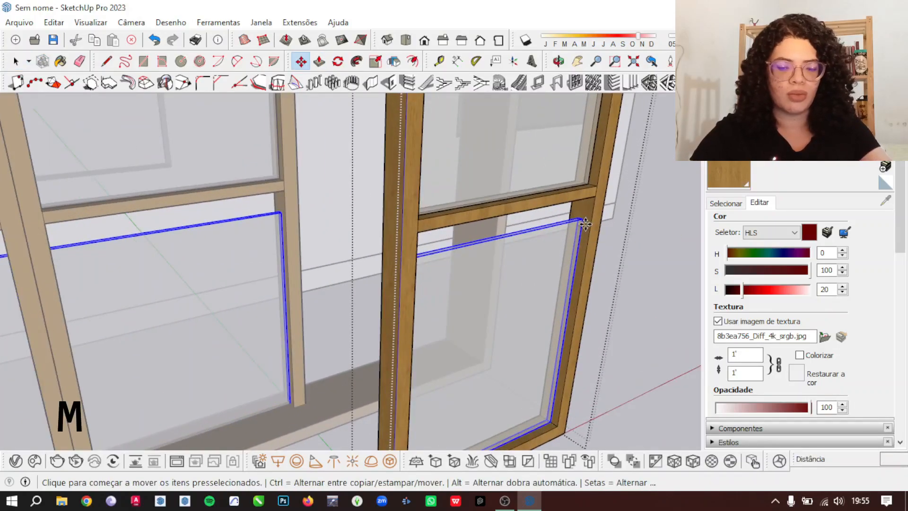
left_click(586, 223)
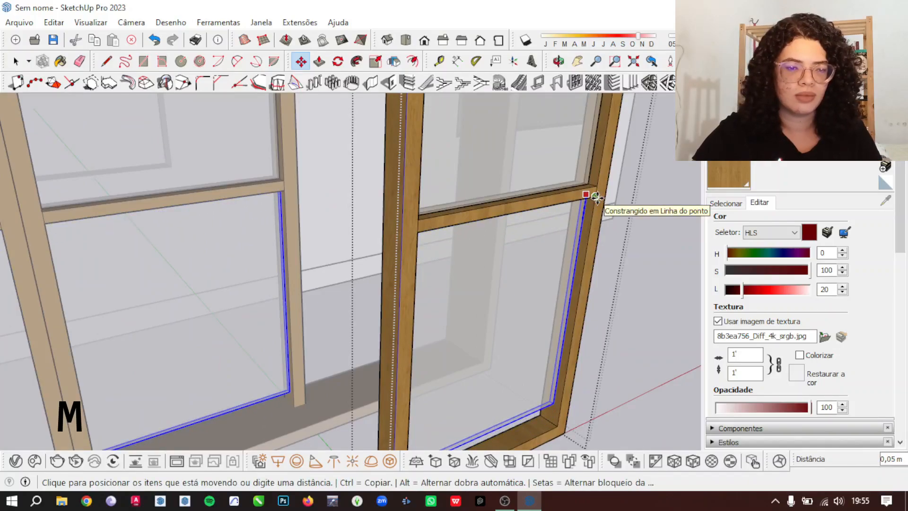
left_click(597, 197)
scroll(561, 301, "down", 3)
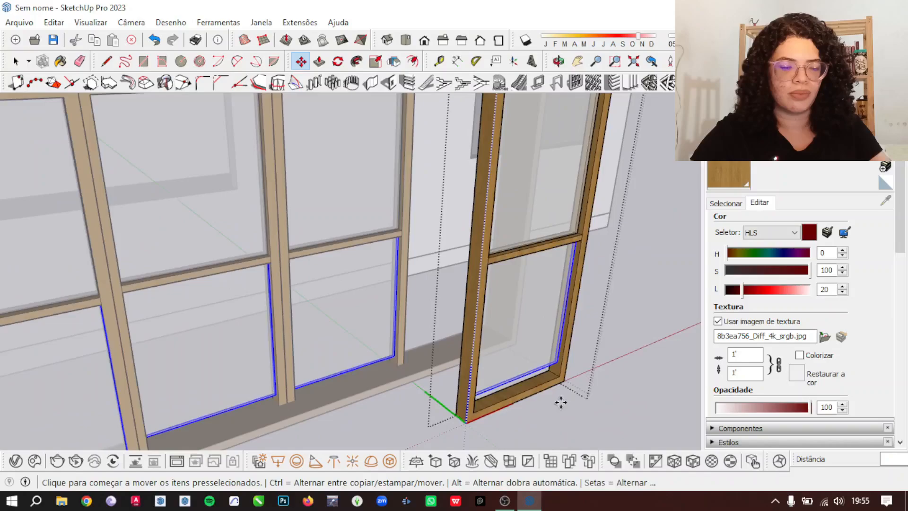
- Raise the inner face of the sash's bottom rail to the frame sill's top face and extend it further up from there
key("space")
scroll(560, 407, "up", 4)
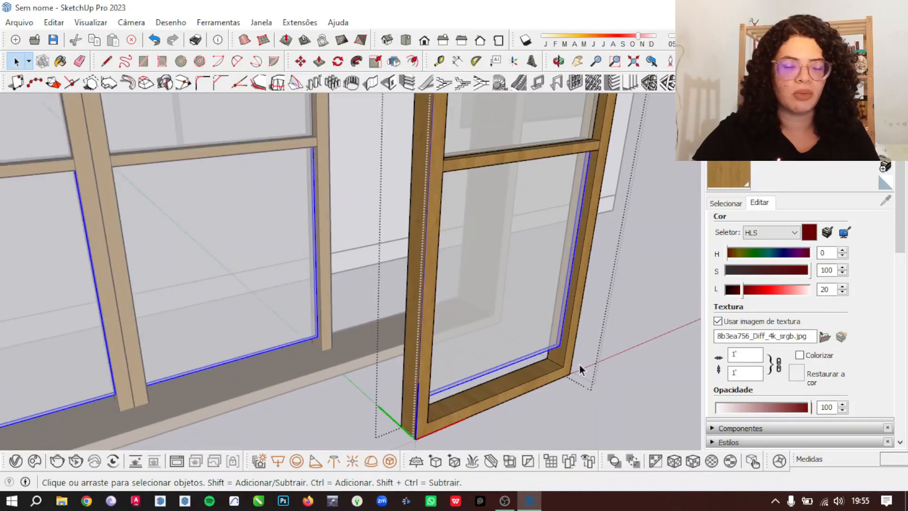
scroll(594, 317, "down", 1)
scroll(531, 396, "up", 2)
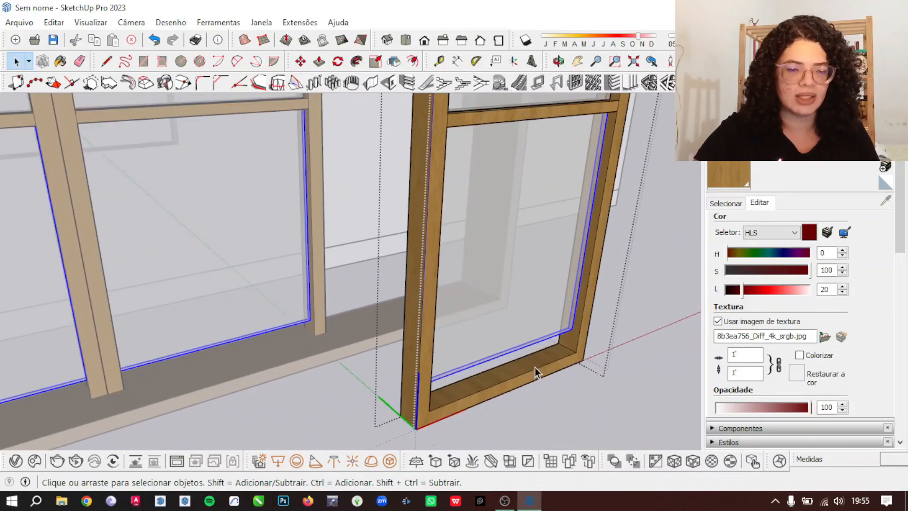
left_click(540, 361)
double_click(540, 360)
key("p")
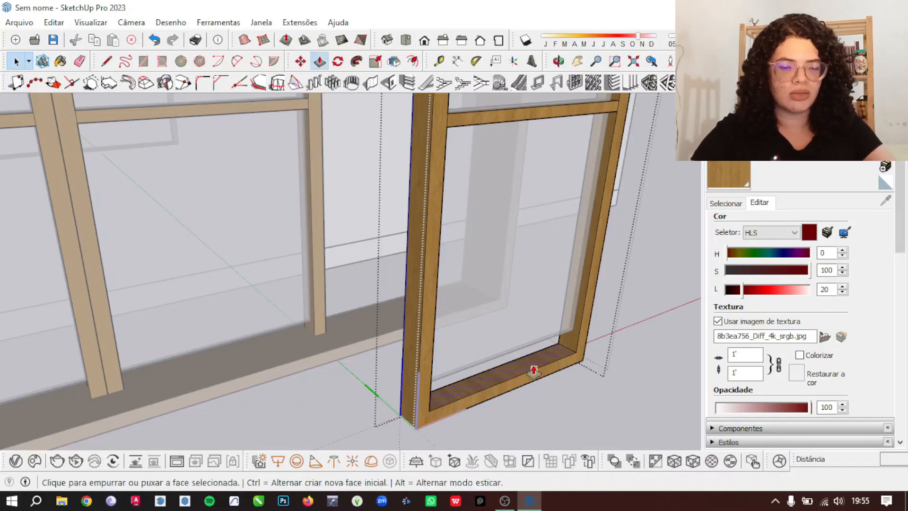
left_click(525, 366)
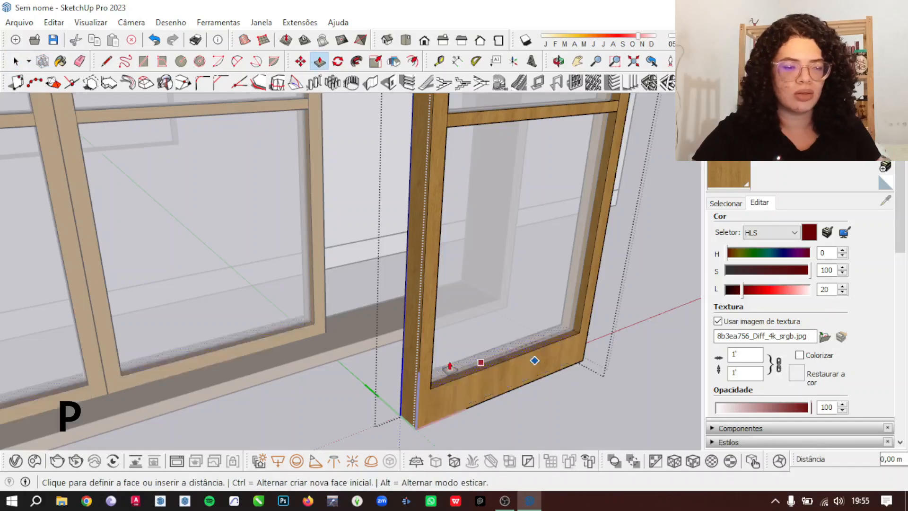
left_click(358, 341)
scroll(465, 384, "up", 2)
left_click(515, 363)
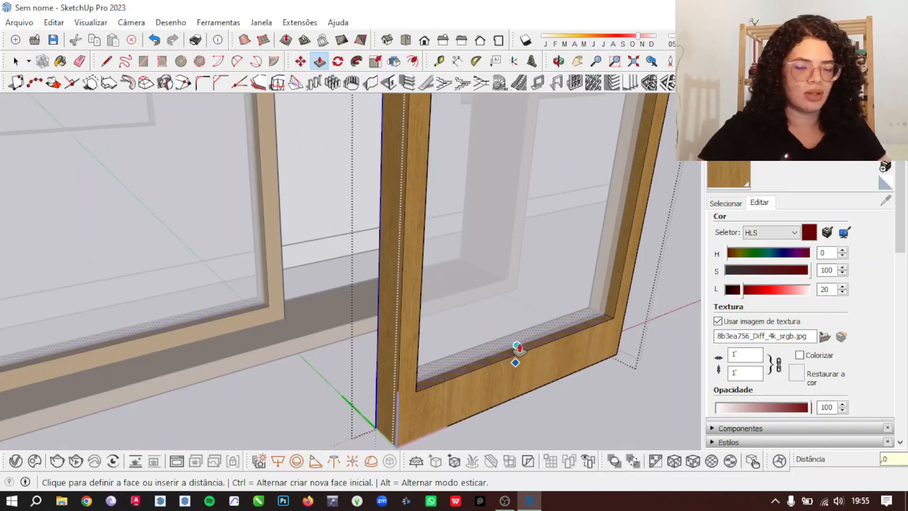
- Push the underside of the separate sash's bottom rail up to the level of the window frame's sill
key("o")
left_click_drag(523, 418, 487, 97)
scroll(462, 124, "up", 6)
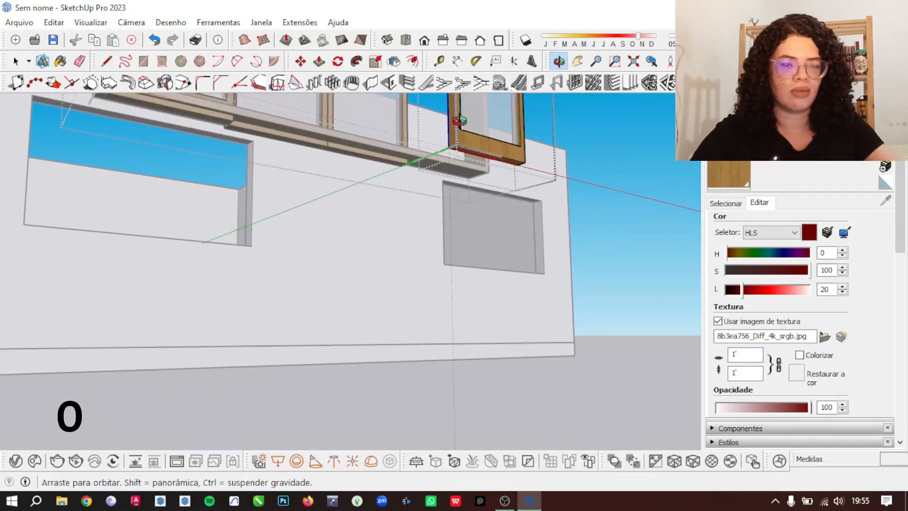
key("p")
scroll(458, 166, "up", 2)
left_click(459, 166)
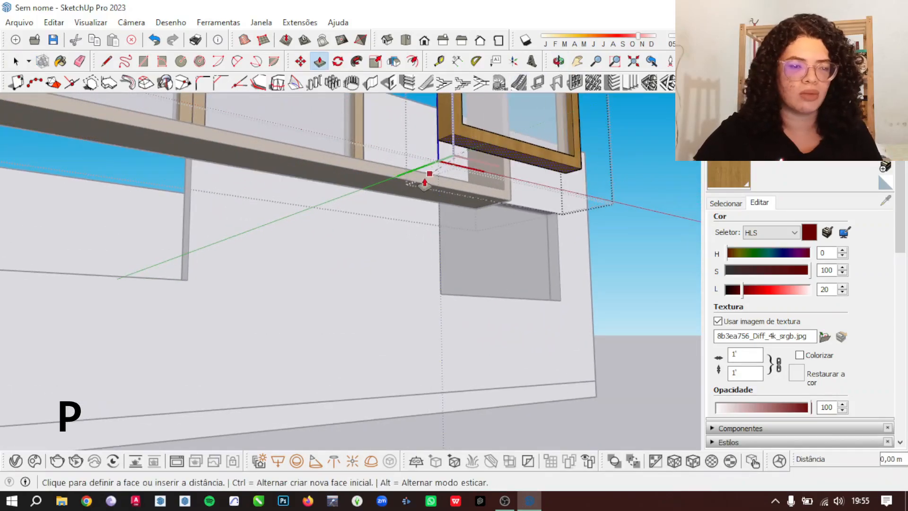
left_click(398, 173)
key("space")
scroll(525, 320, "down", 10)
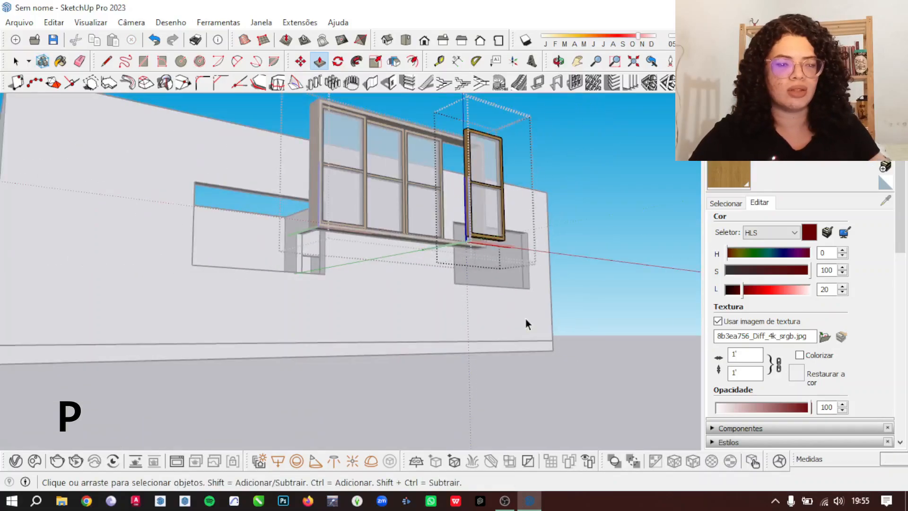
- Move the separate sash 0.3 m back along the green axis into the frame's empty bay and finish editing the window component
scroll(485, 251, "up", 3)
middle_click_drag(484, 254, 481, 296)
scroll(523, 314, "down", 4)
scroll(522, 344, "up", 4)
scroll(525, 334, "up", 2)
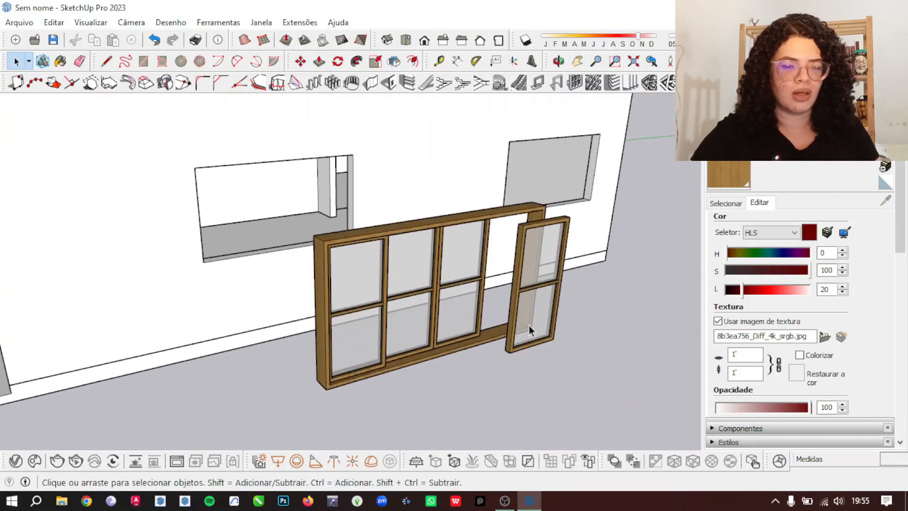
double_click(530, 327)
left_click(530, 327)
scroll(530, 327, "up", 3)
scroll(529, 350, "up", 3)
key("m")
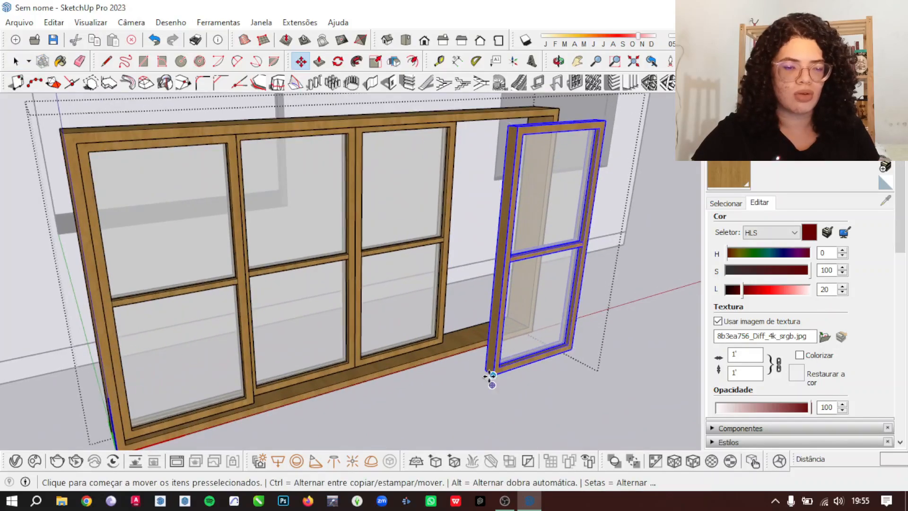
scroll(489, 377, "up", 3)
left_click(489, 377)
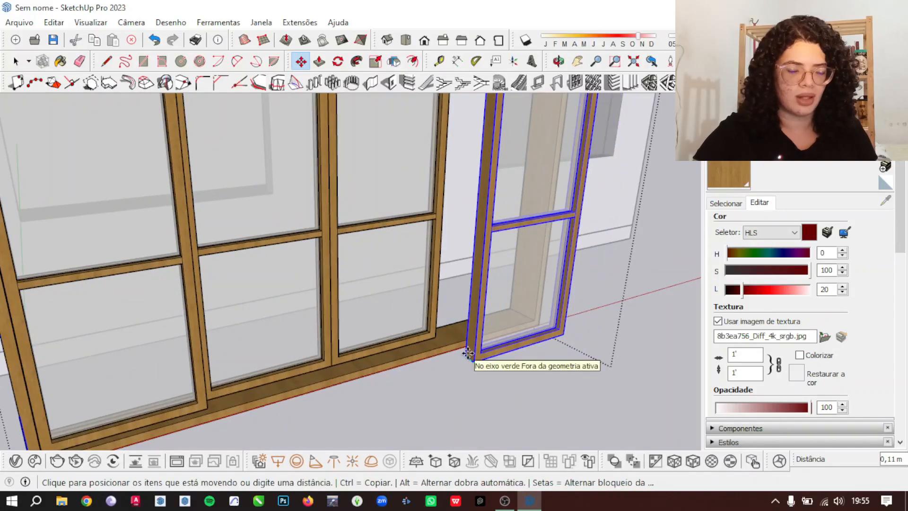
type(",3")
key("Return")
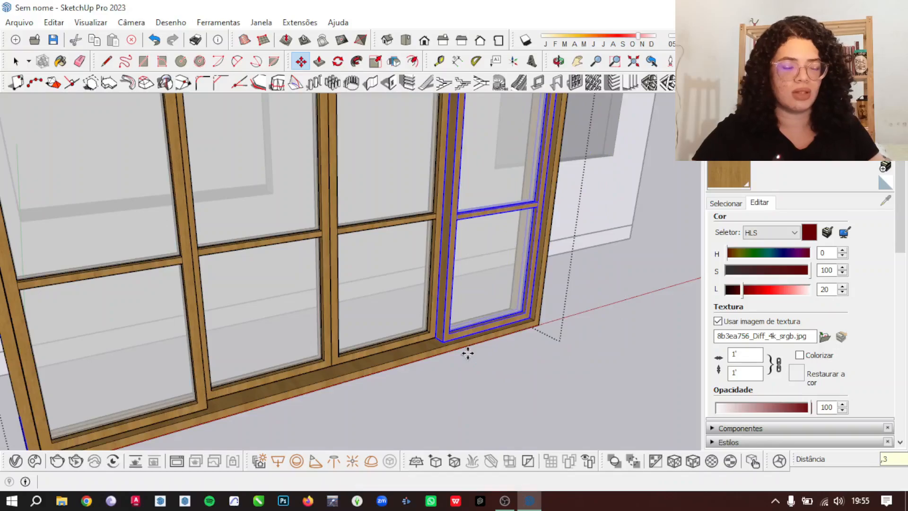
key("space")
left_click(498, 346)
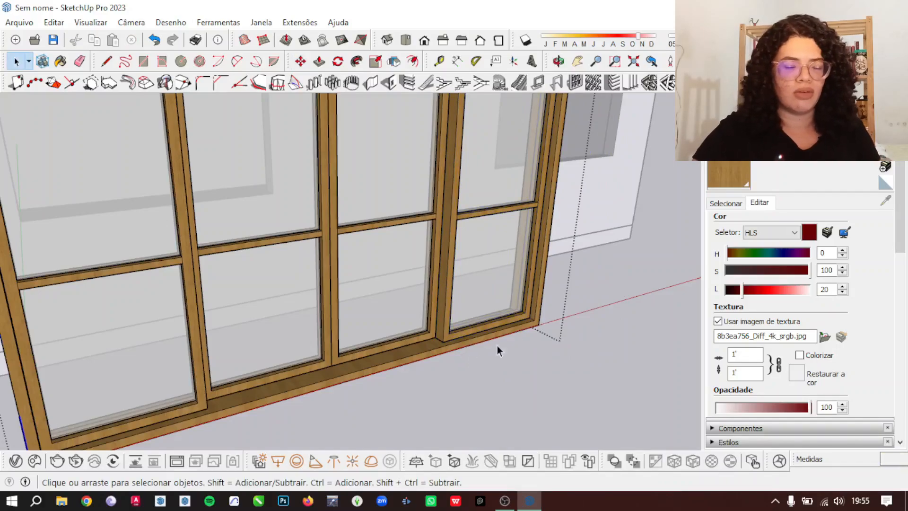
scroll(521, 340, "down", 5)
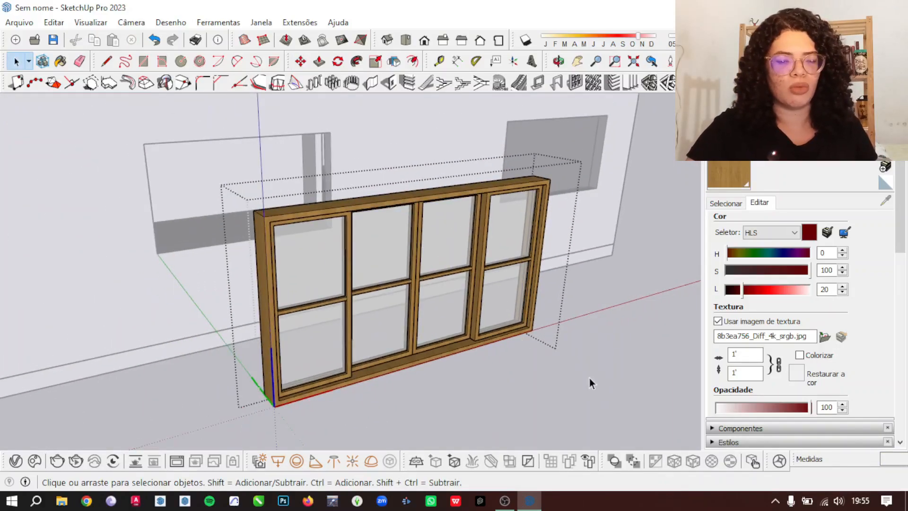
left_click(589, 317)
- Move the completed four-sash window by its lower corner into the long side wall's opening nearest the front of the house
scroll(544, 350, "down", 5)
left_click(452, 355)
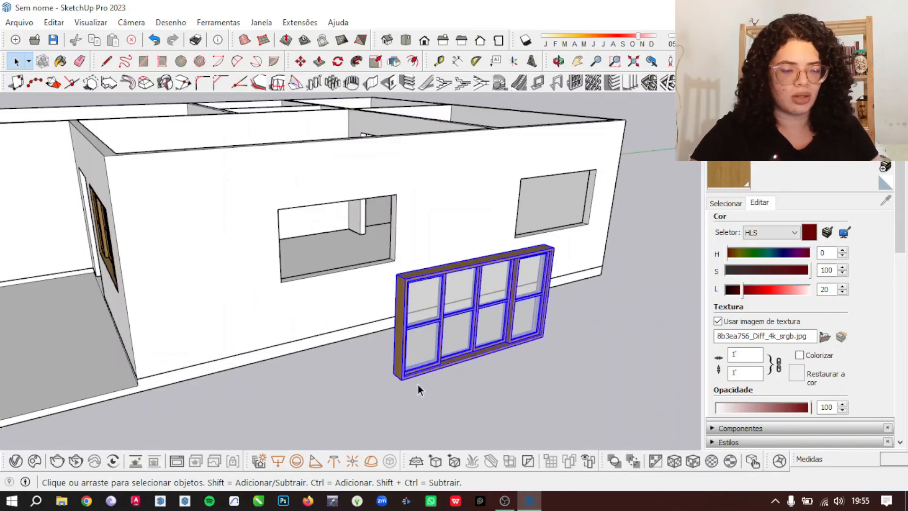
key("m")
scroll(405, 388, "up", 5)
left_click(397, 371)
scroll(254, 258, "down", 2)
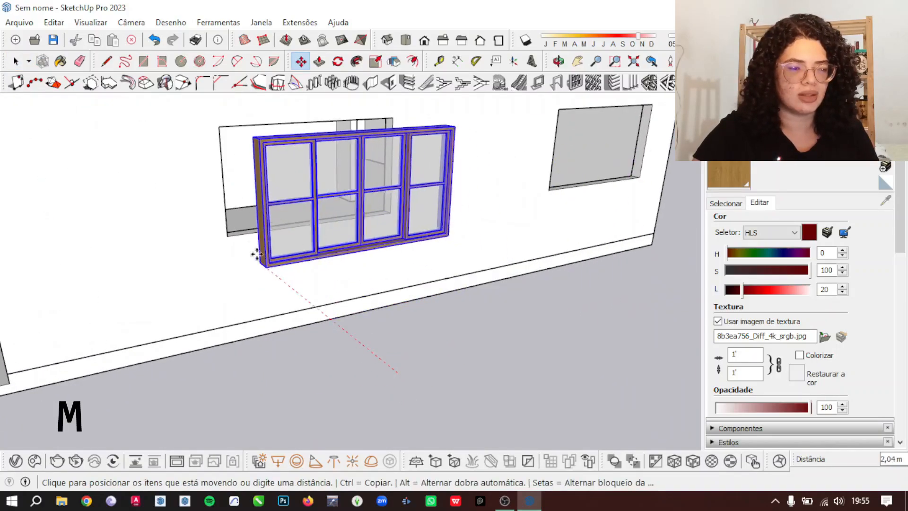
scroll(227, 238, "up", 4)
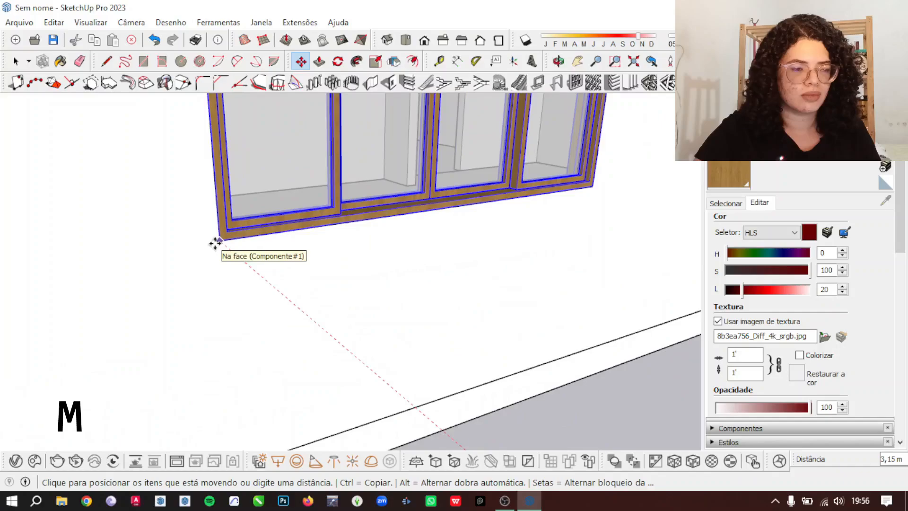
left_click(214, 242)
- Copy the window by its lower corner into the second opening at the far end of the same side wall
scroll(335, 339, "down", 3)
scroll(426, 280, "up", 2)
scroll(426, 280, "up", 5)
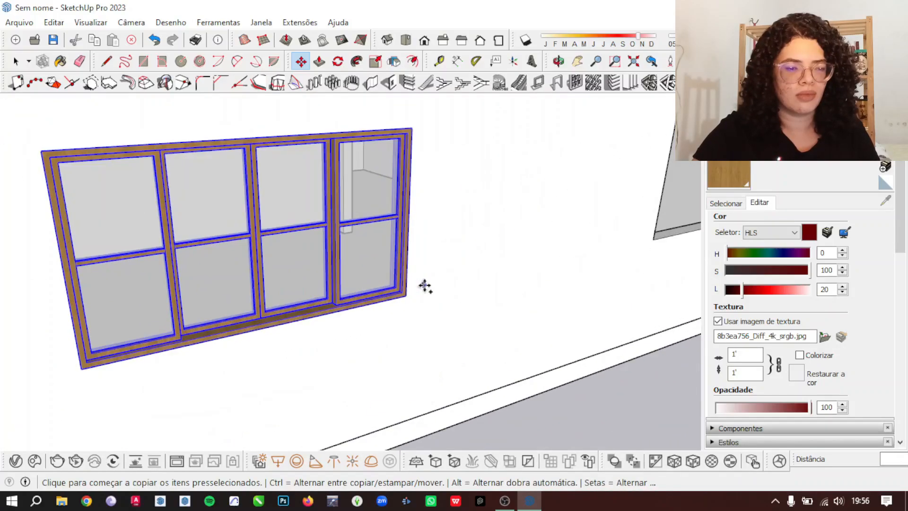
key("ctrl")
left_click(400, 301)
scroll(331, 322, "down", 2)
scroll(175, 367, "down", 3)
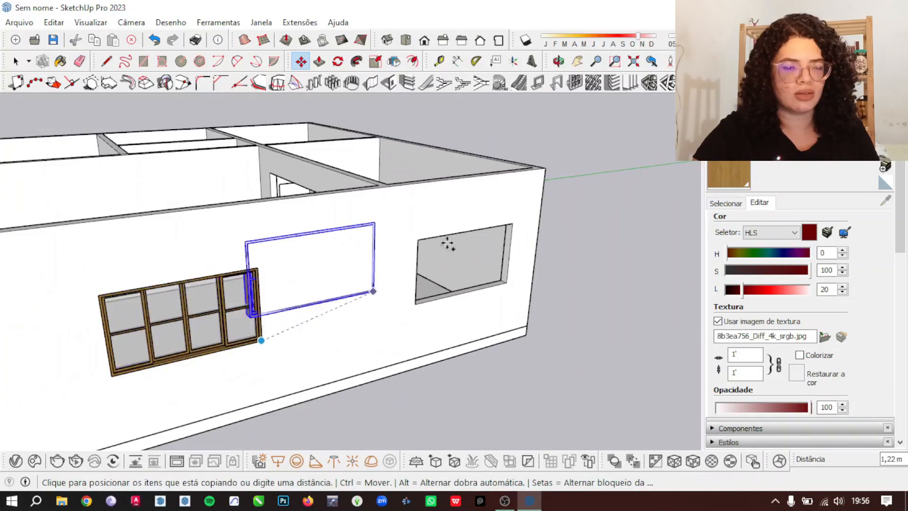
scroll(518, 284, "up", 5)
left_click(535, 292)
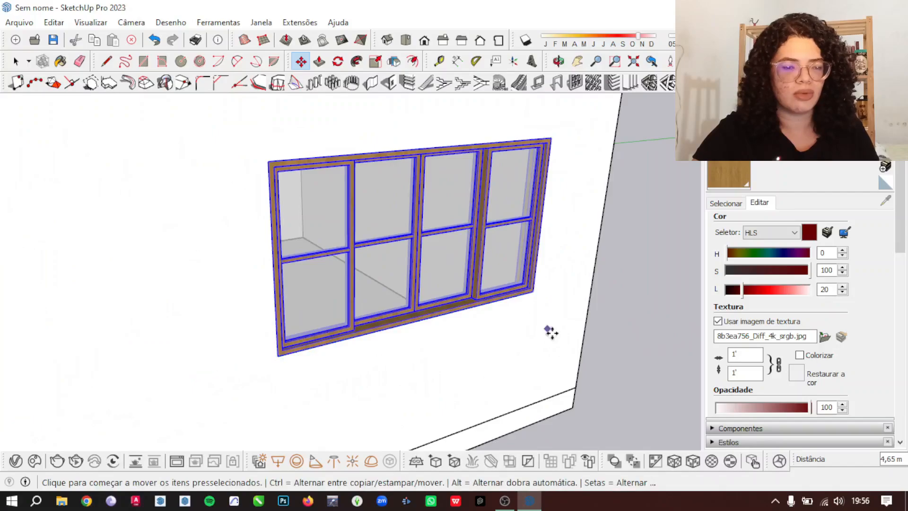
- Examine the windows fitted around the house and the first window on the long side wall up close
scroll(566, 296, "down", 6)
middle_click_drag(565, 296, 274, 290)
scroll(456, 263, "up", 3)
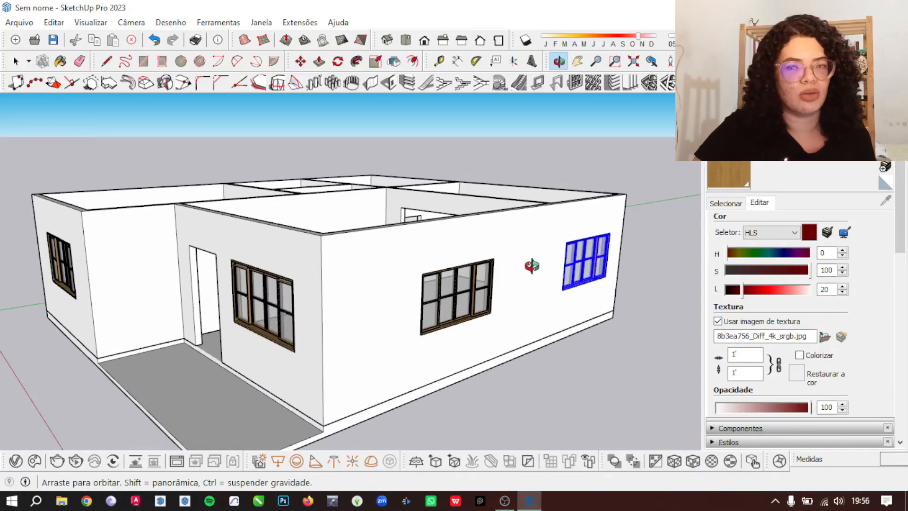
scroll(460, 328, "up", 5)
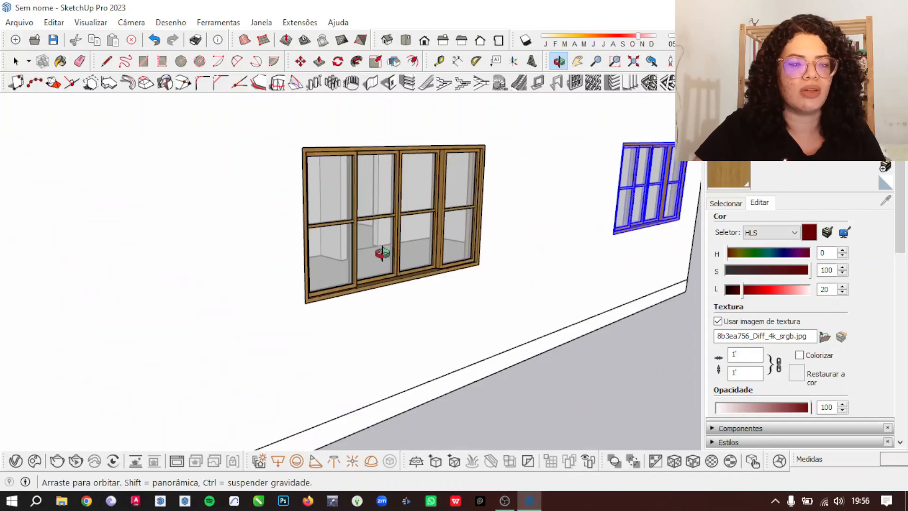
left_click_drag(416, 170, 284, 242)
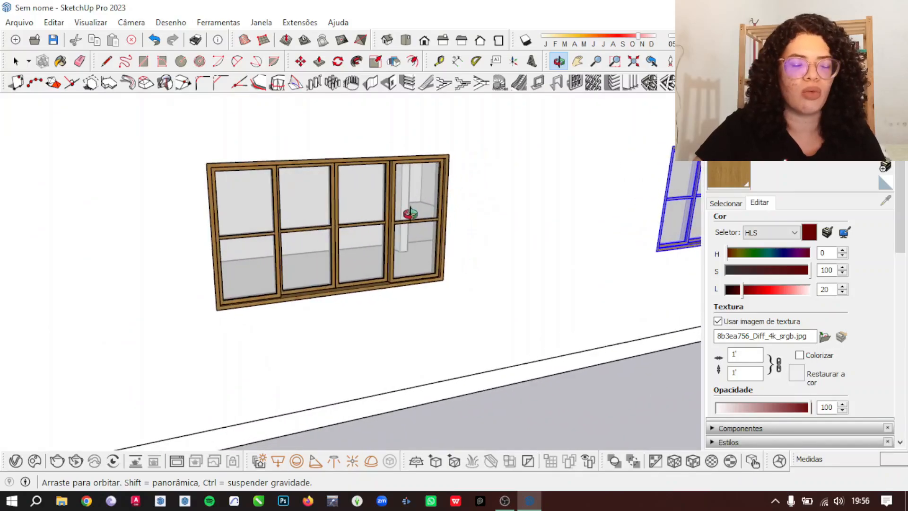